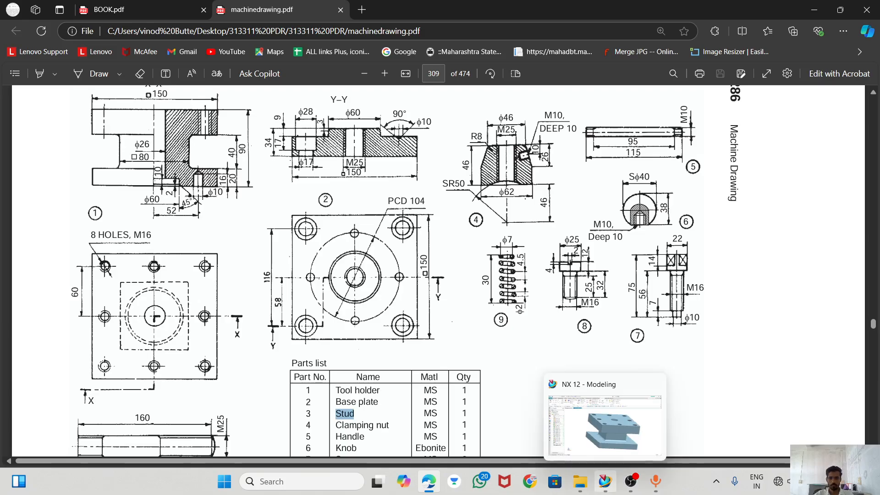
Review the finished base plate and tool holder models in NX and the stud drawing in machinedrawing.pdf.
click(605, 482)
click(155, 97)
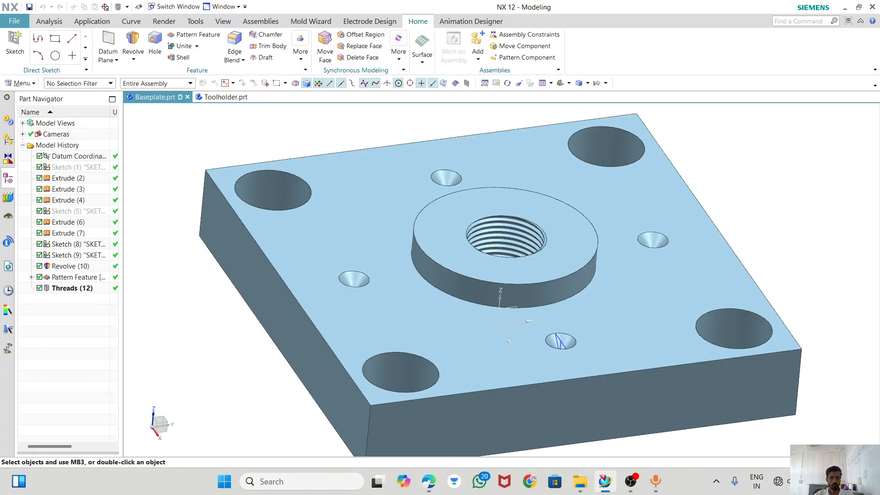
scroll(482, 275, down, 1)
mouse_move(481, 275)
middle_down()
mouse_move(481, 174)
mouse_move(481, 257)
mouse_move(491, 275)
middle_up()
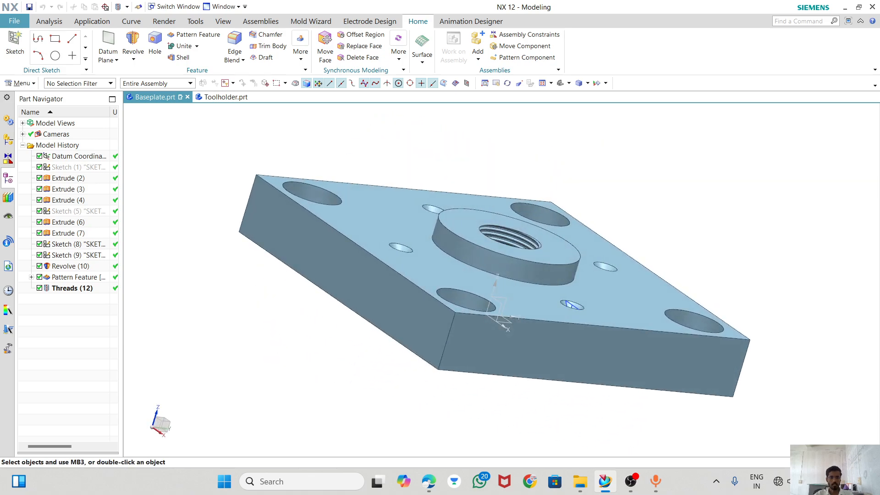
click(225, 96)
mouse_move(474, 202)
middle_down()
mouse_move(476, 256)
mouse_move(479, 216)
middle_up()
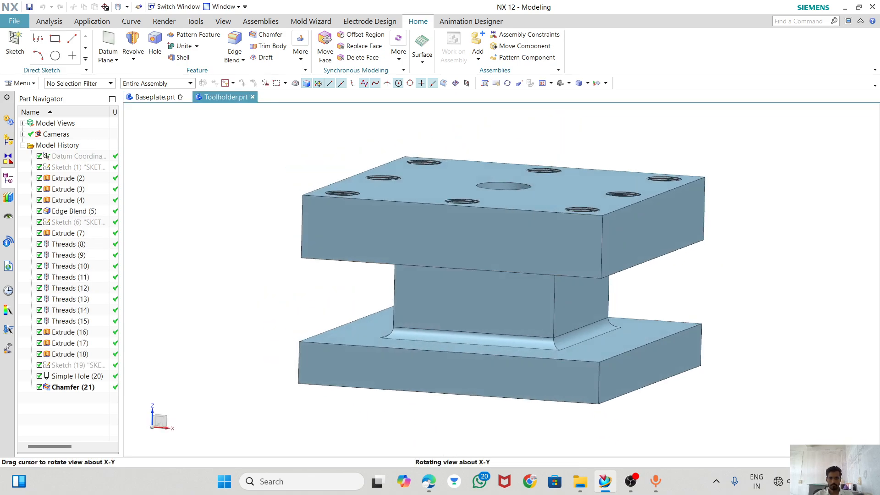
click(429, 481)
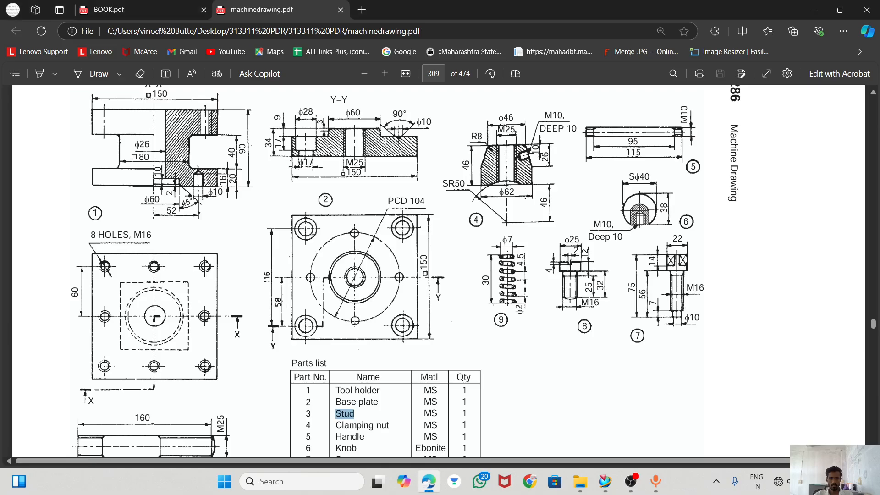
scroll(437, 270, down, 1)
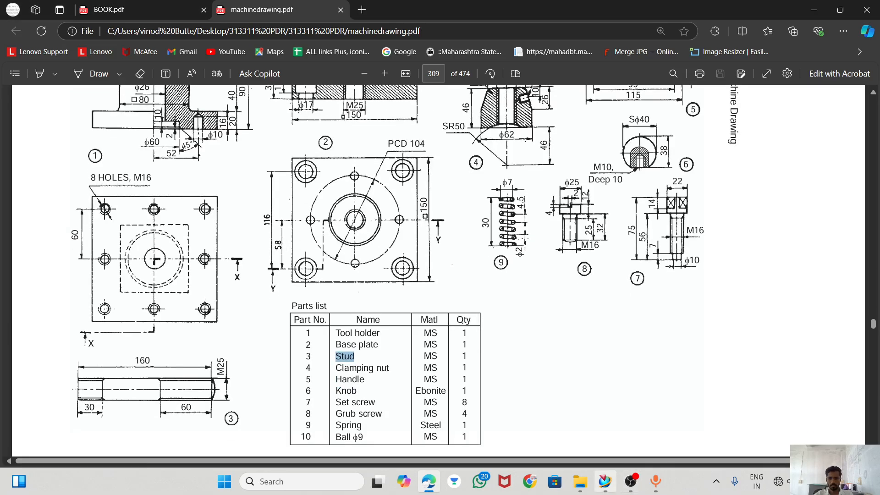
Switch to NX and create a new millimetre Model part named STUD1.prt in the TOOL POST folder.
click(605, 481)
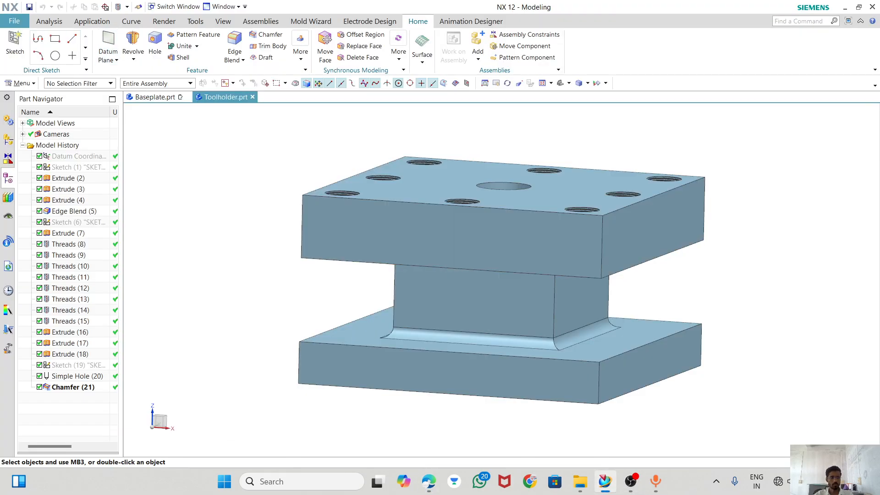
click(14, 21)
click(21, 36)
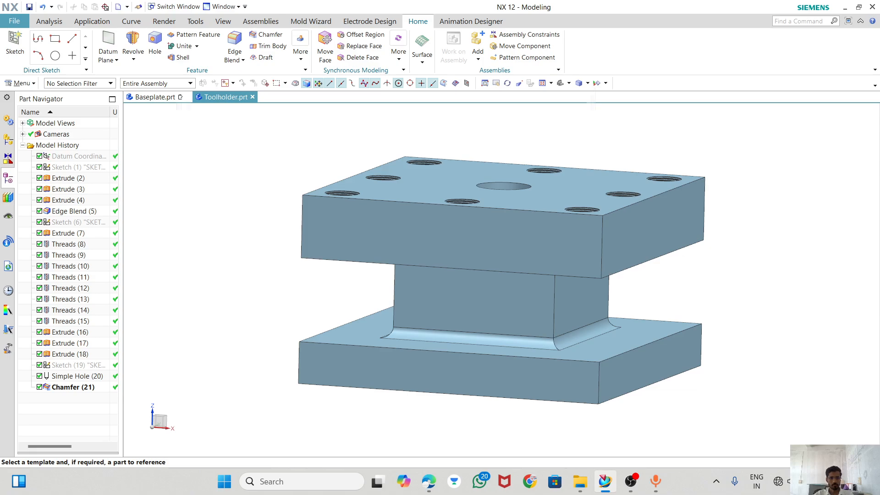
drag(240, 321, 214, 321)
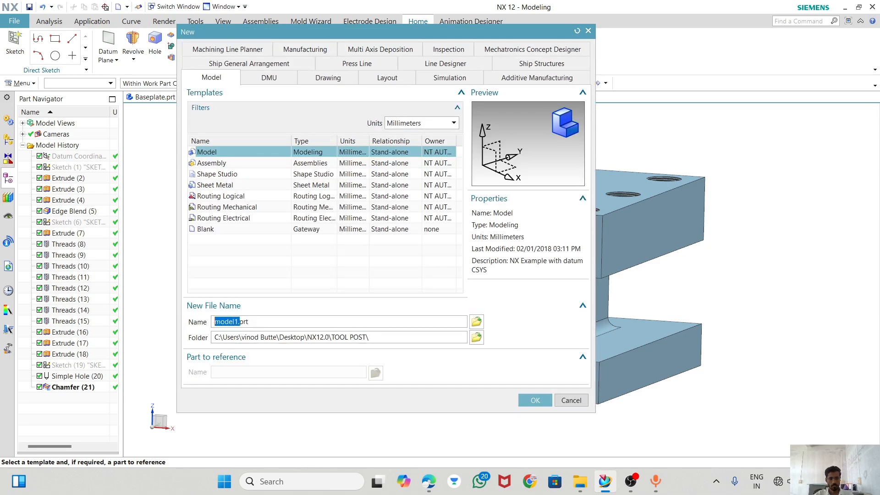
text(STUD)
click(535, 400)
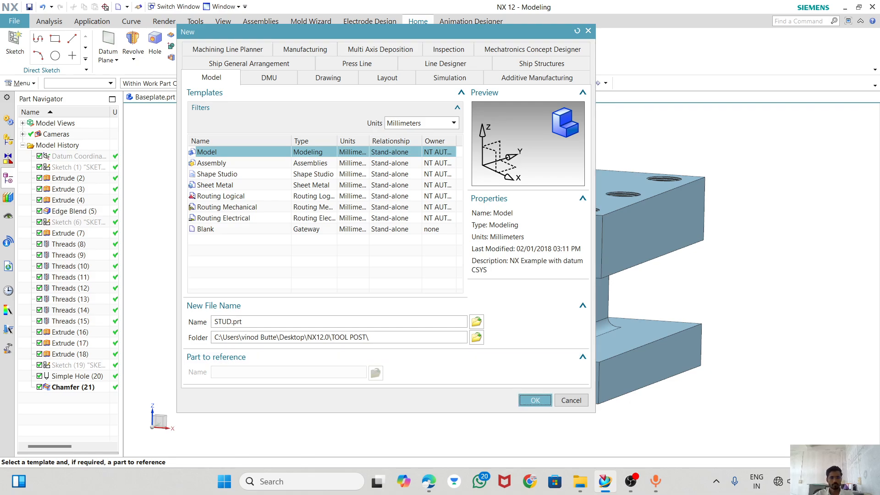
key(Return)
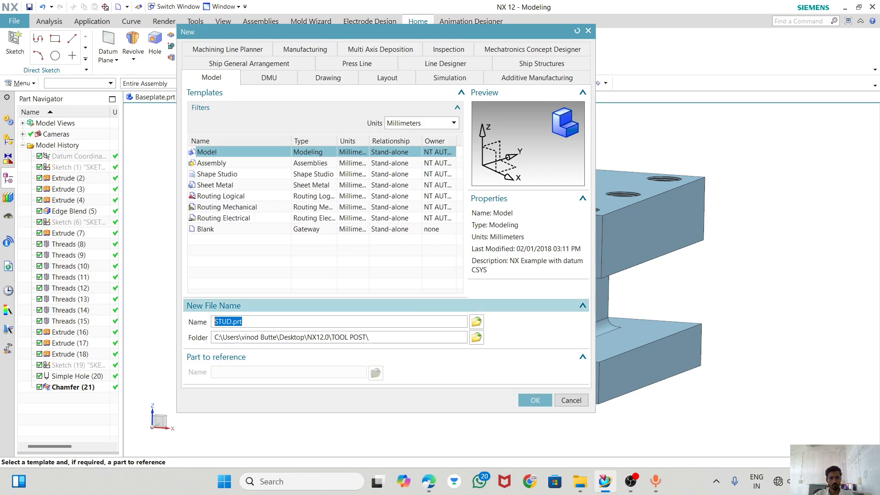
click(233, 321)
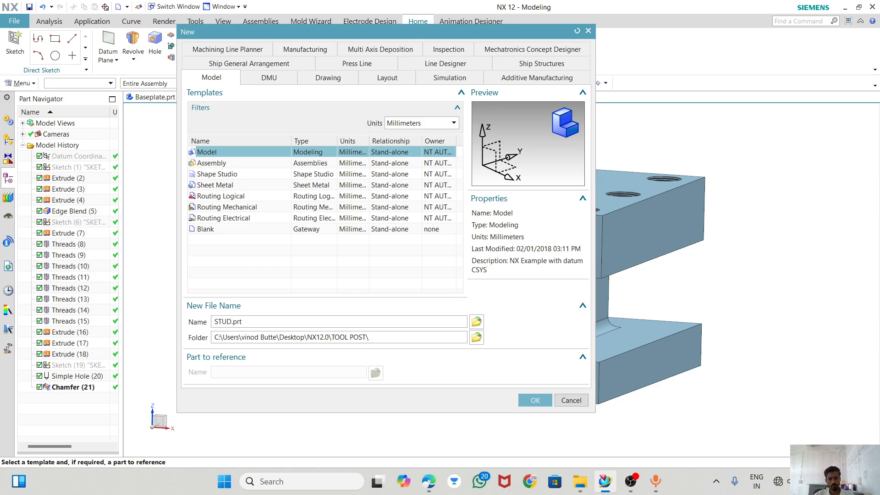
text(1)
click(535, 400)
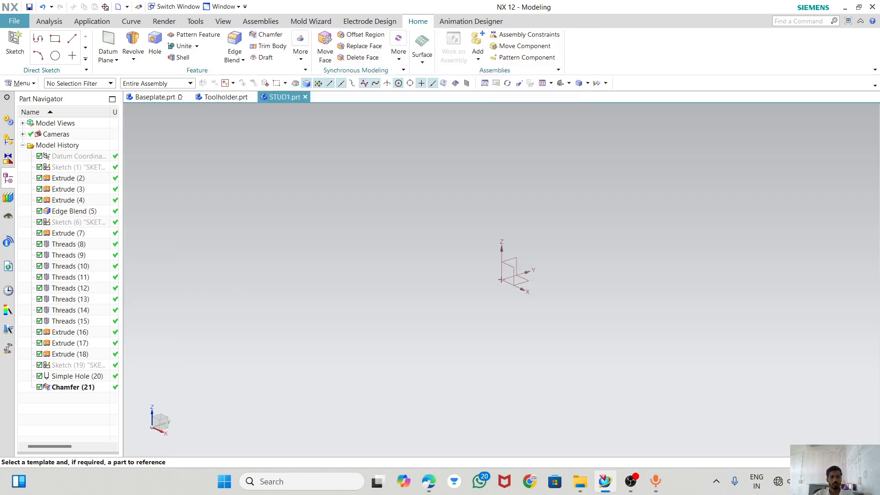
Change the graphics background of the new part to White Background.
right_click(341, 173)
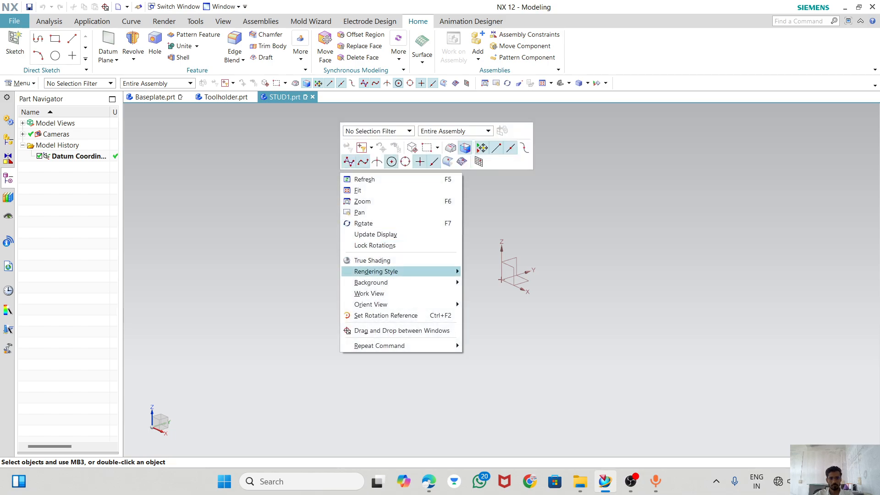
mouse_move(398, 271)
mouse_move(371, 282)
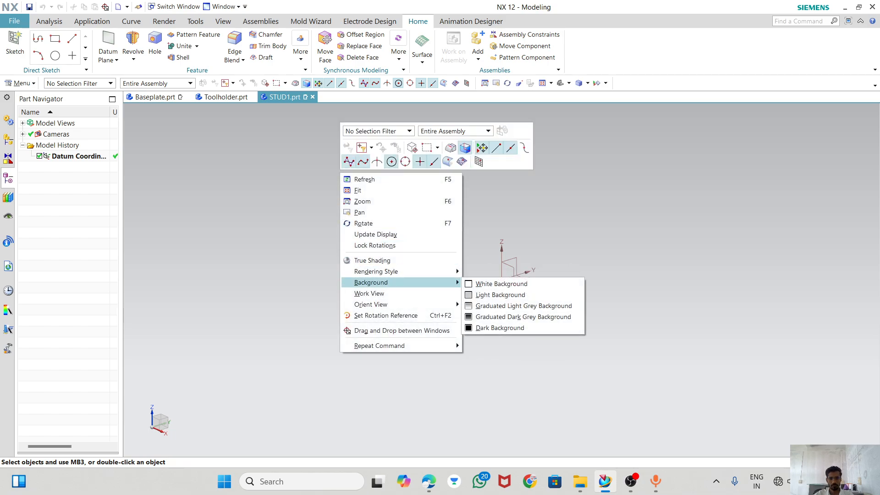
click(502, 283)
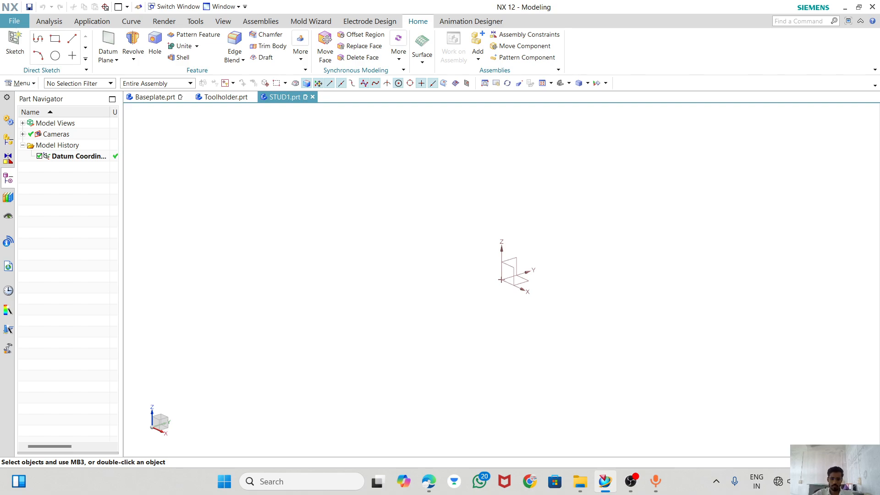
Check the stud drawing in the PDF and start an NX sketch on the YZ plane of the datum coordinate system.
click(429, 481)
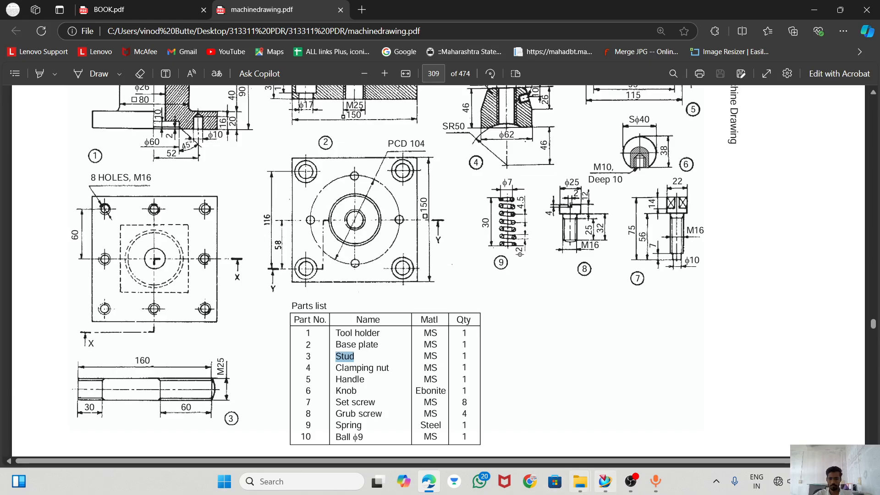
click(605, 481)
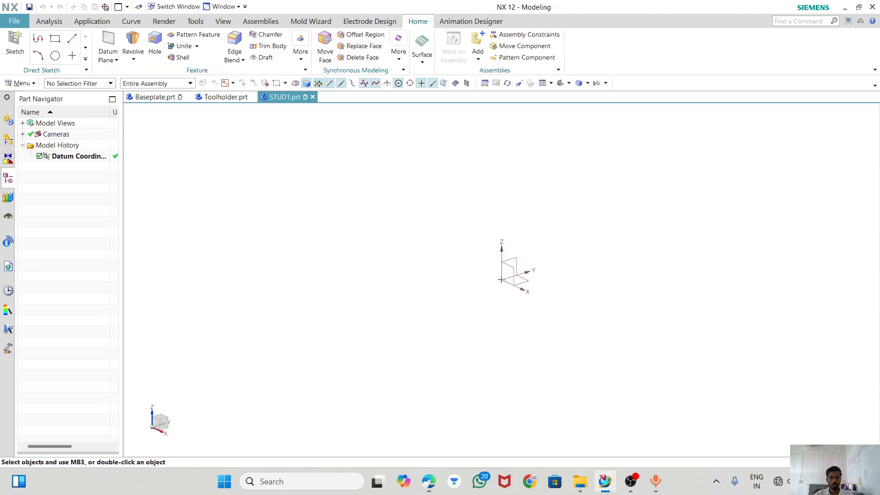
click(15, 44)
click(513, 260)
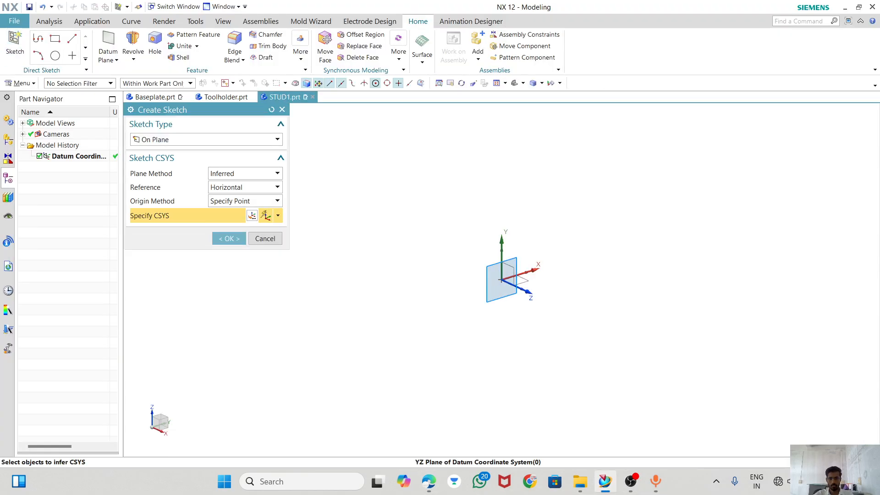
click(229, 239)
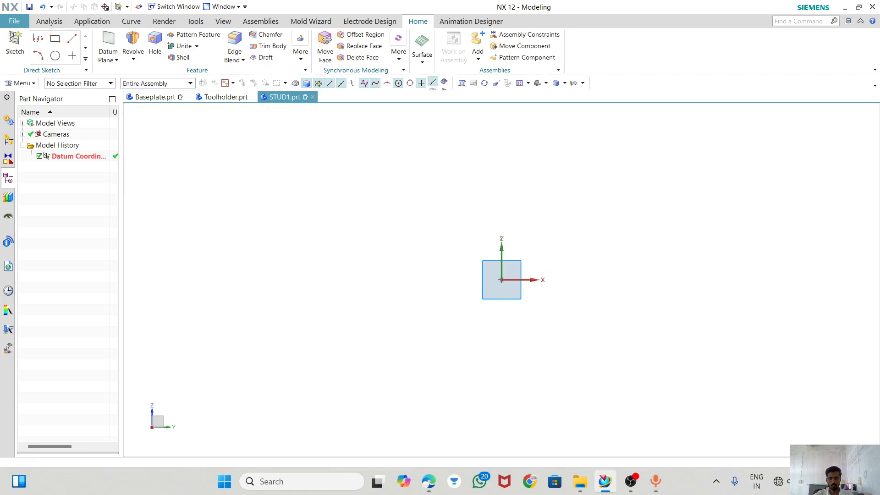
Draw a vertical line 12.5 mm long upward from the sketch origin.
click(94, 39)
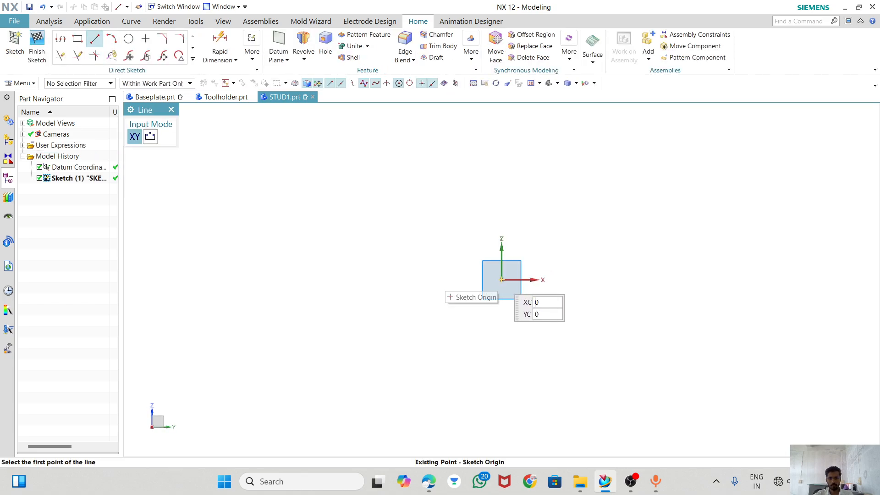
click(501, 280)
text(12)
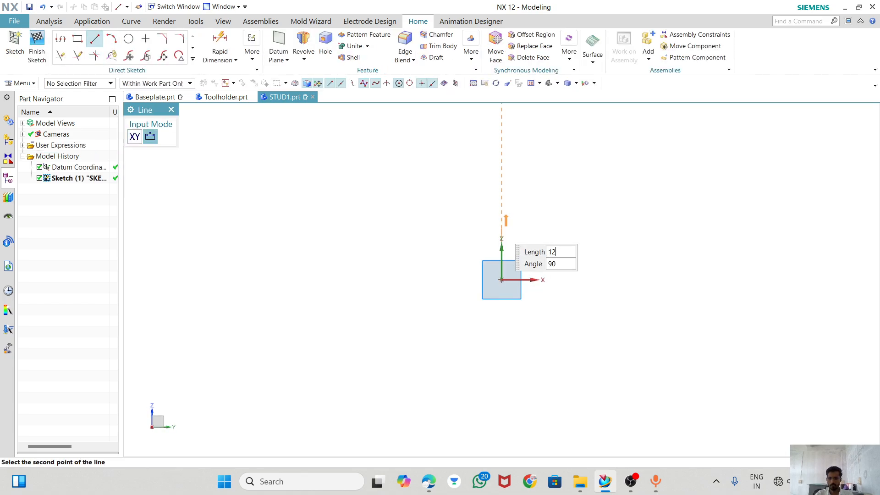
text(.5)
key(Tab)
key(Return)
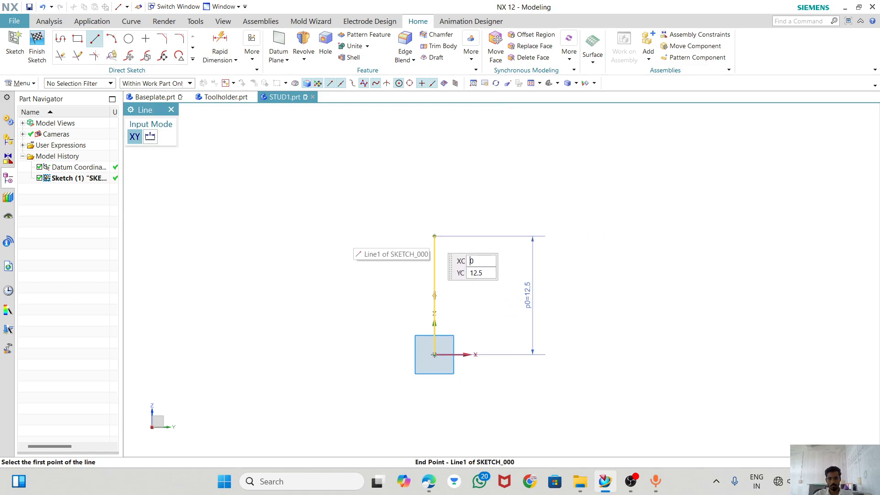
Draw a horizontal line 160 mm long from the upper end of the vertical line.
click(434, 236)
scroll(357, 255, down, 5)
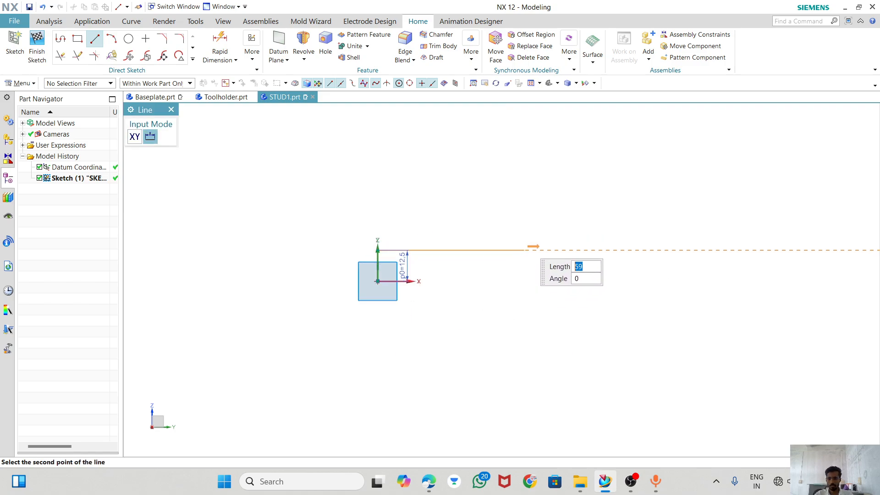
text(160)
key(Tab)
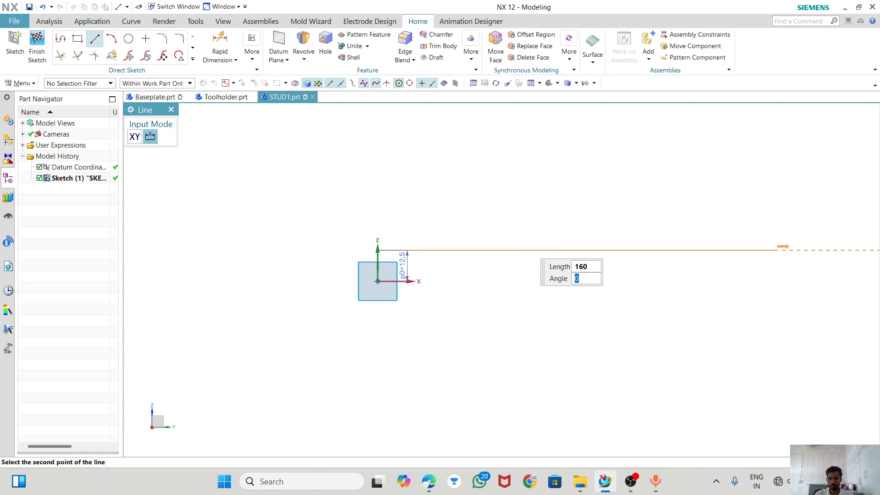
click(692, 244)
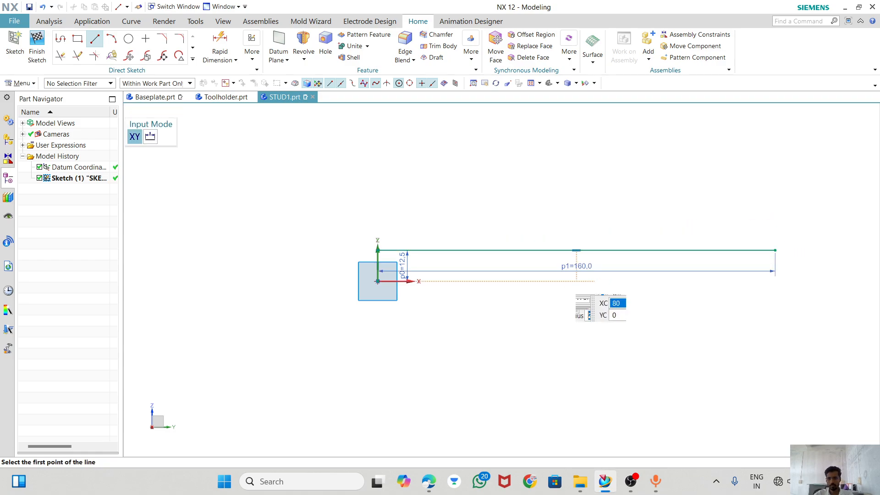
Draw a horizontal centre line 160 mm long from the sketch origin along the X axis.
scroll(501, 280, down, 1)
click(402, 281)
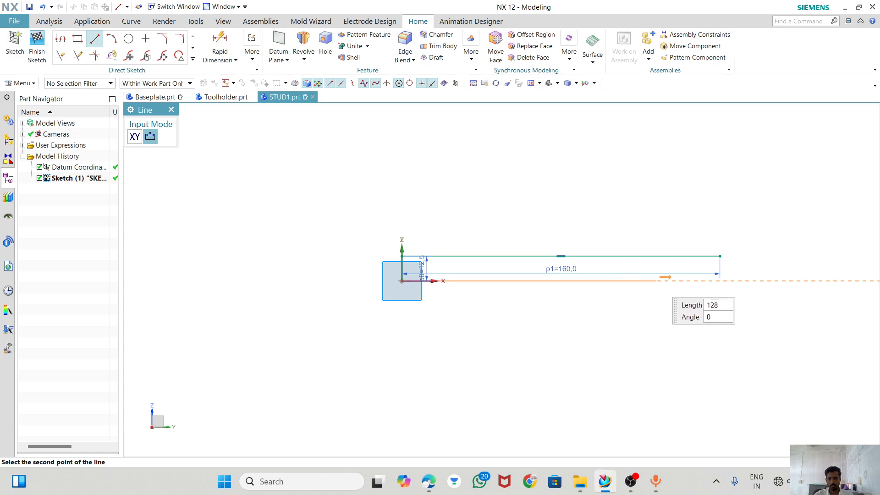
text(160)
key(Tab)
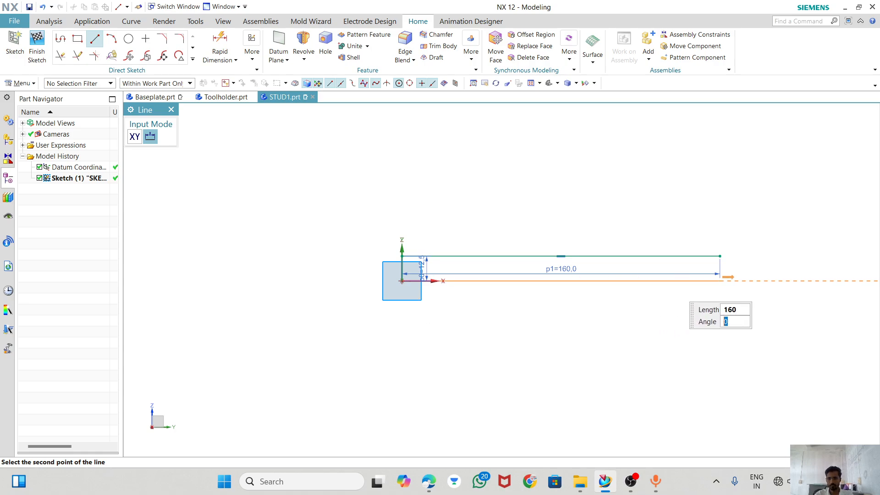
key(Return)
Extend the far end of the centre line with a horizontal line 3 mm long at angle 0.
scroll(757, 273, up, 5)
scroll(441, 273, down, 3)
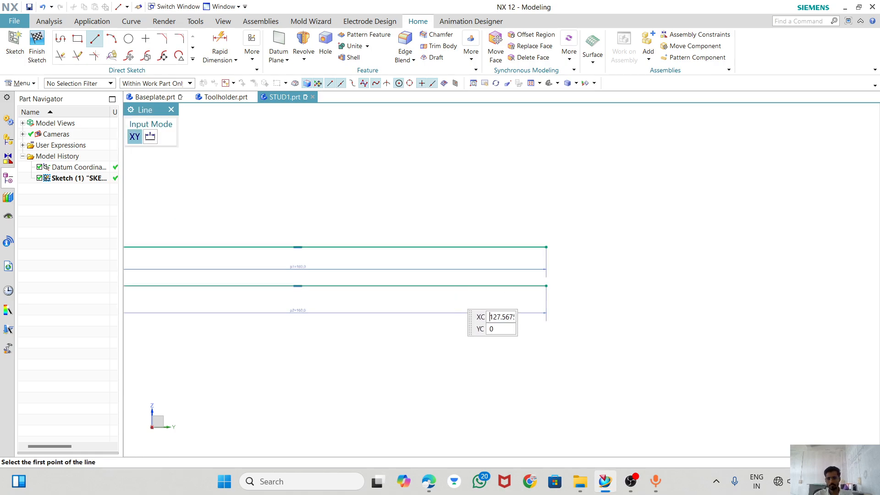
scroll(550, 280, up, 4)
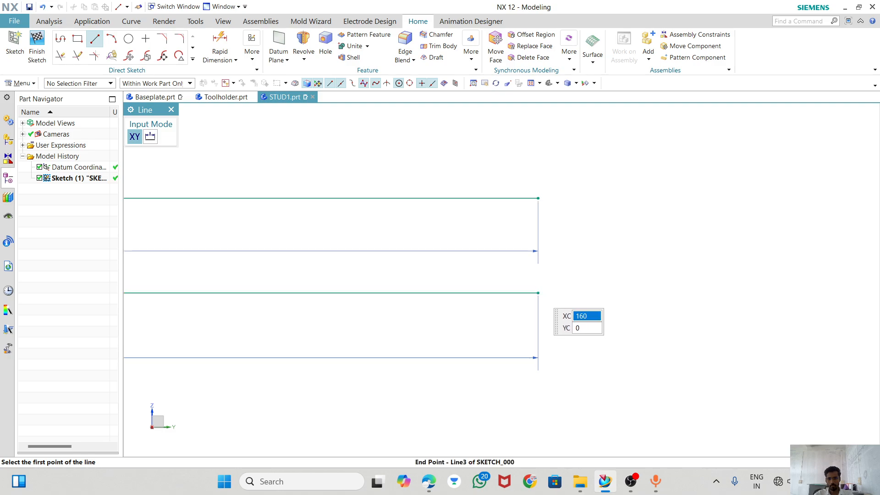
click(538, 293)
text(3)
key(Tab)
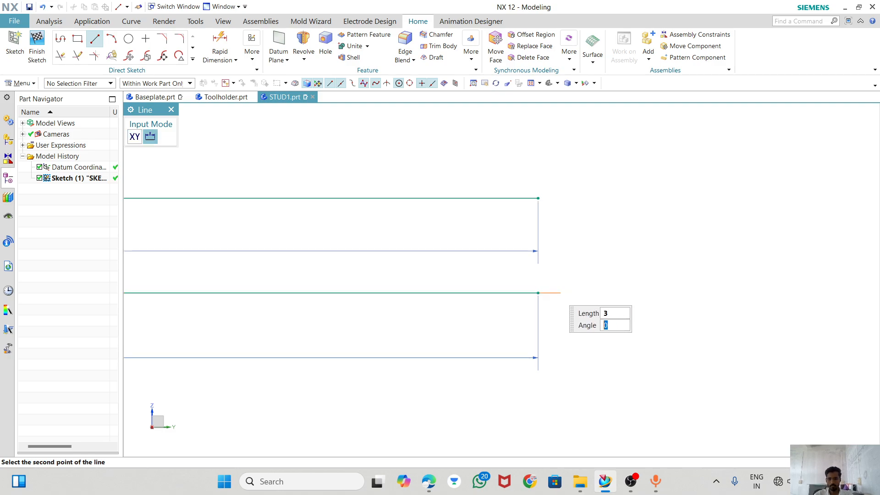
key(Return)
Draw a 25 mm radius arc from the far end of the upper line to the end of the 3 mm line.
click(112, 39)
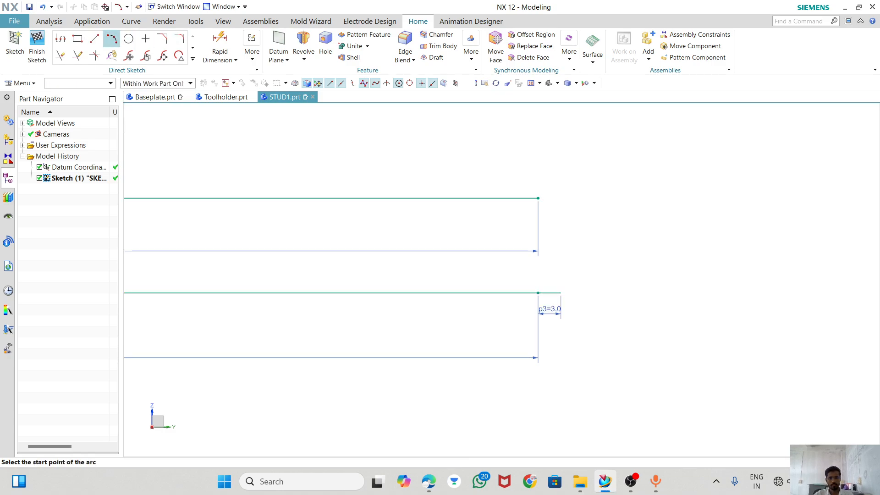
click(538, 198)
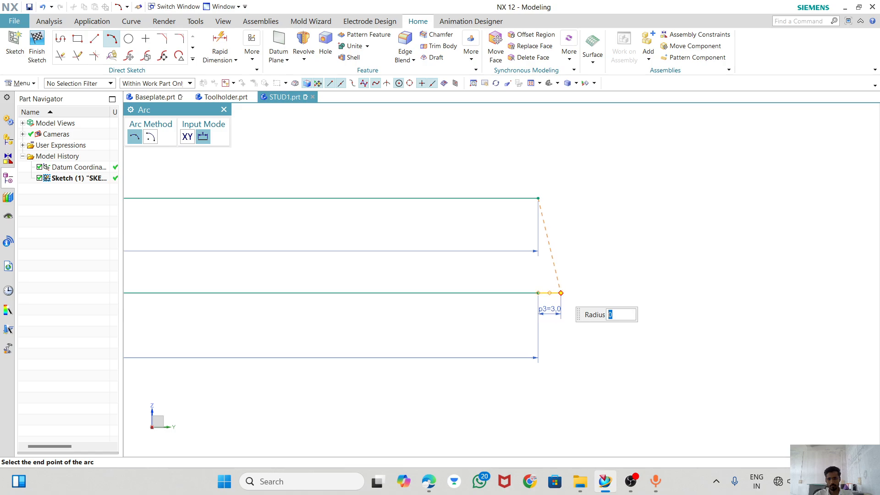
click(561, 293)
text(25)
key(Tab)
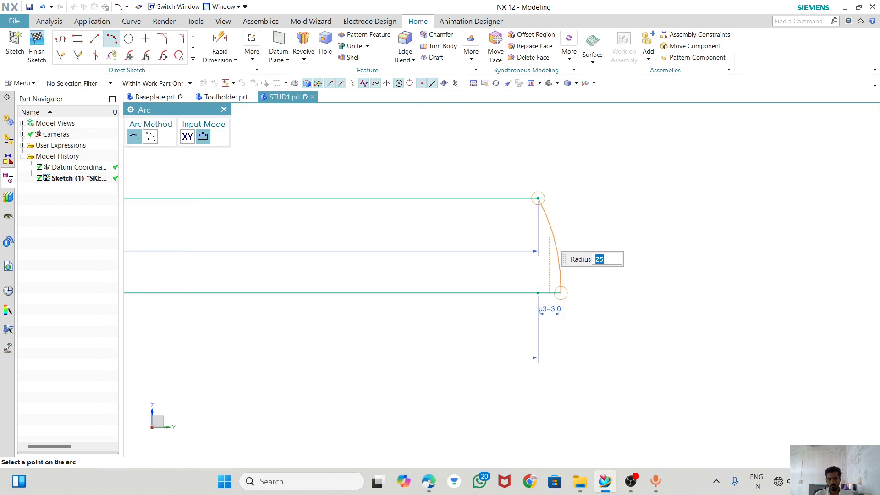
click(550, 237)
scroll(801, 283, down, 3)
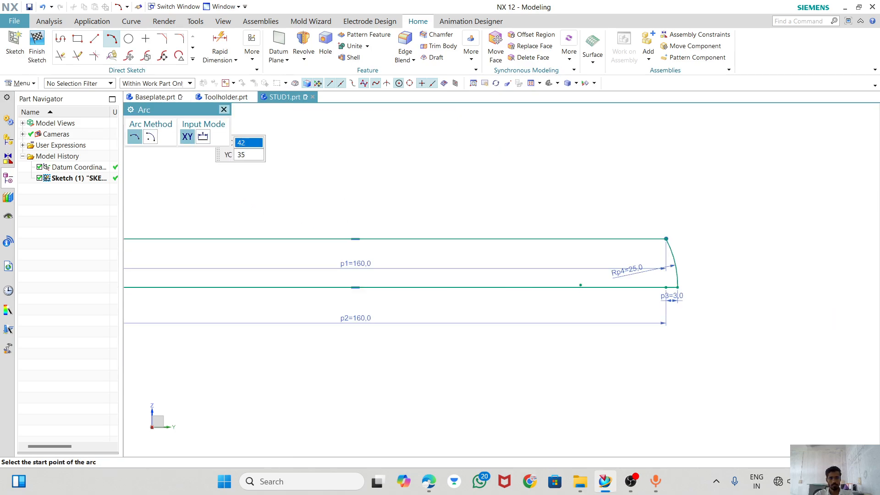
key(Escape)
scroll(716, 328, up, 3)
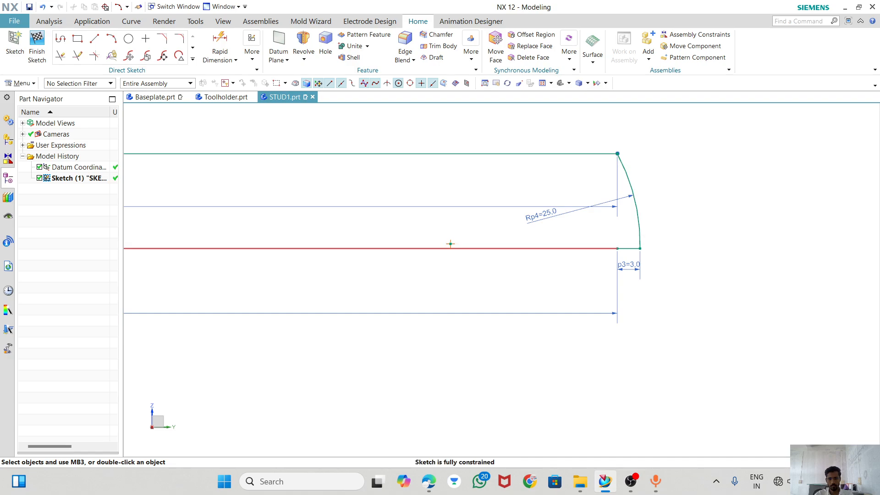
Try to constrain the arc's centre point to the horizontal centre line.
click(451, 243)
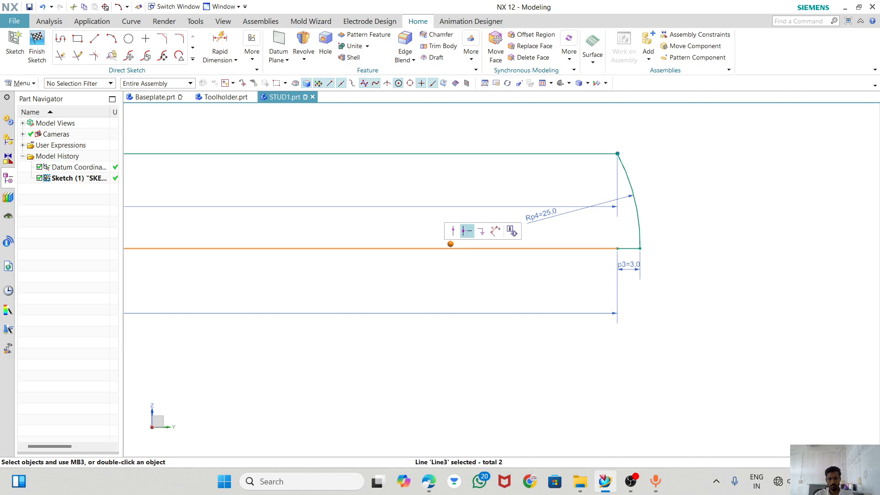
click(468, 230)
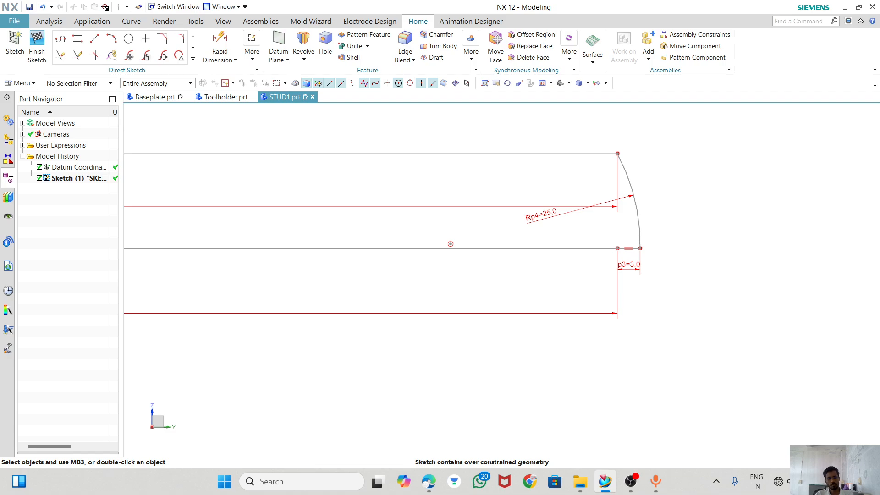
key(ctrl+z)
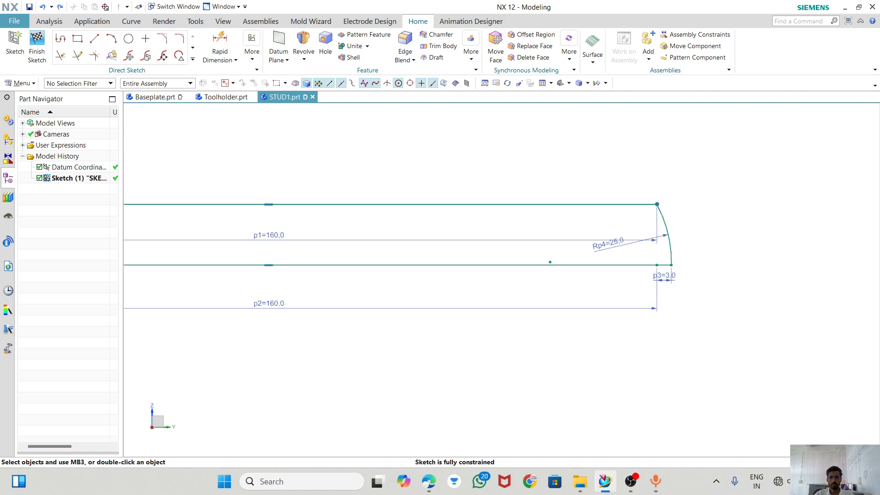
Finish the sketch and revolve the closed half-profile through 360° about its centre line to form the stud body.
click(37, 46)
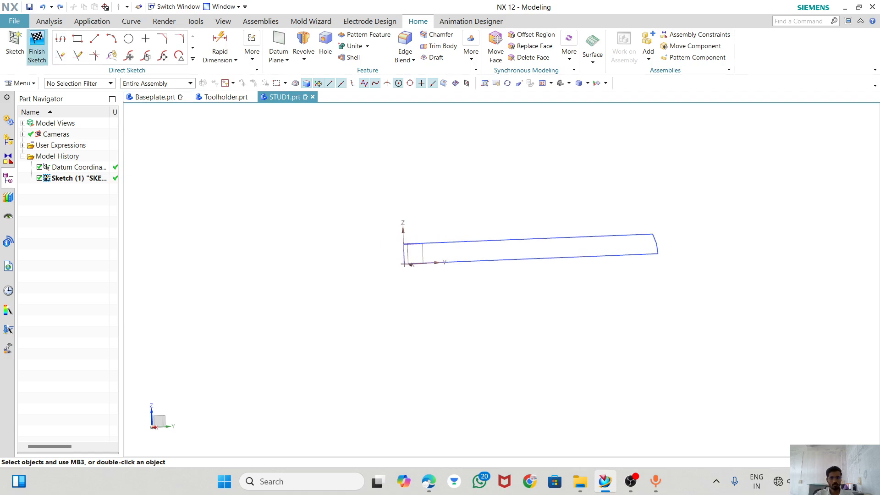
scroll(333, 249, down, 3)
middle_drag(333, 249, 293, 232)
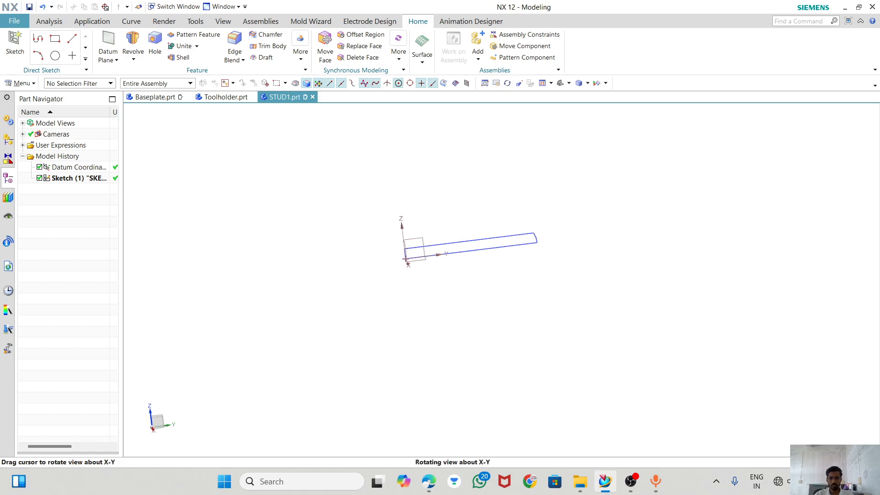
click(133, 43)
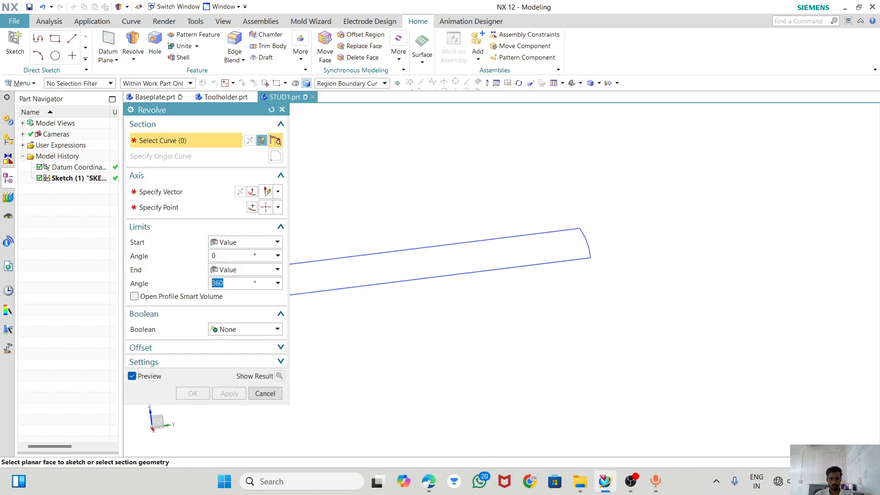
click(349, 262)
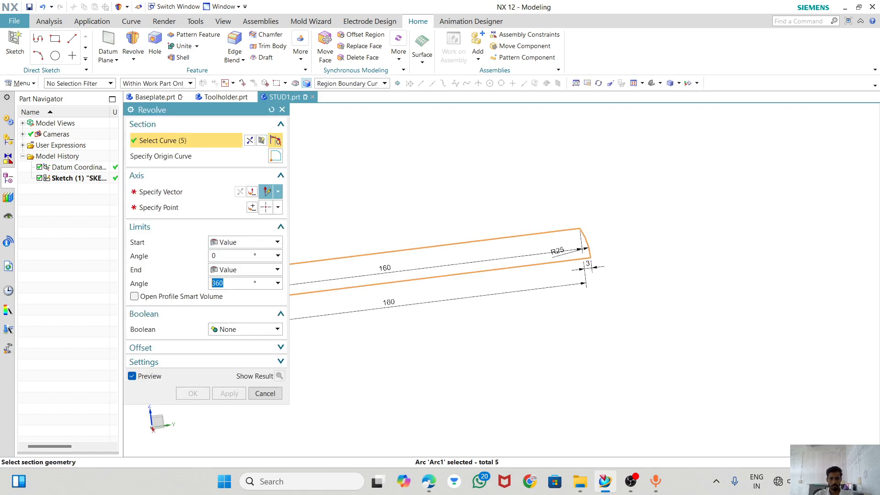
middle_click(349, 261)
click(541, 263)
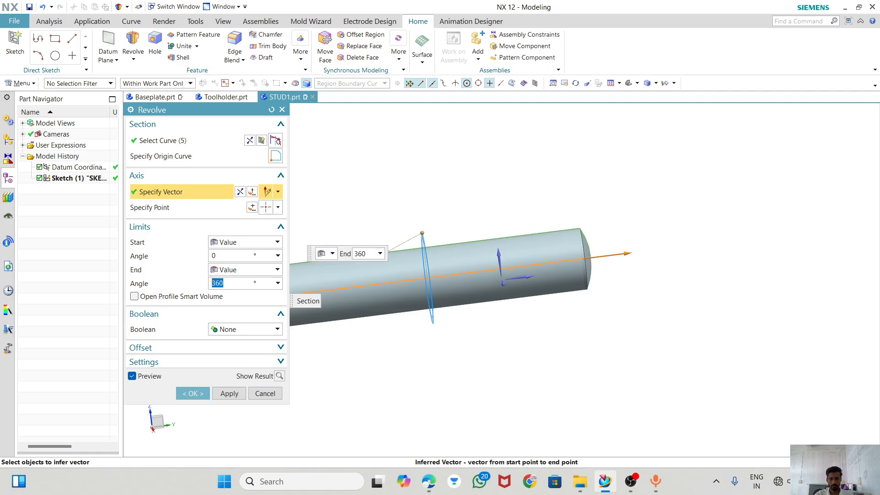
scroll(622, 258, down, 4)
click(192, 393)
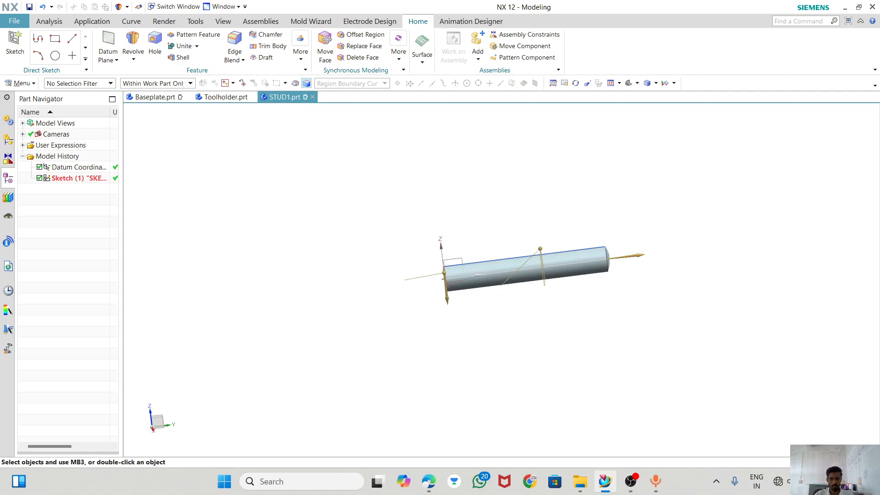
Define a datum plane offset 160 mm from the XZ plane, at the stud's domed end.
scroll(539, 275, up, 2)
middle_drag(539, 275, 595, 248)
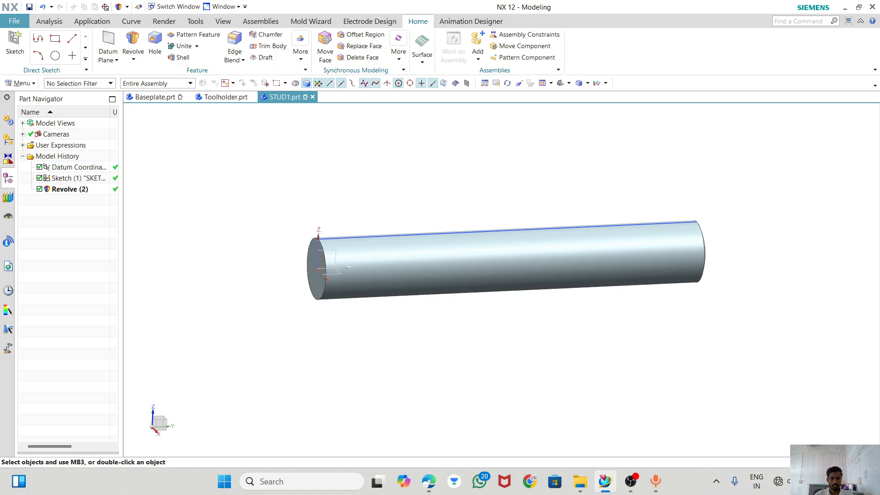
click(109, 46)
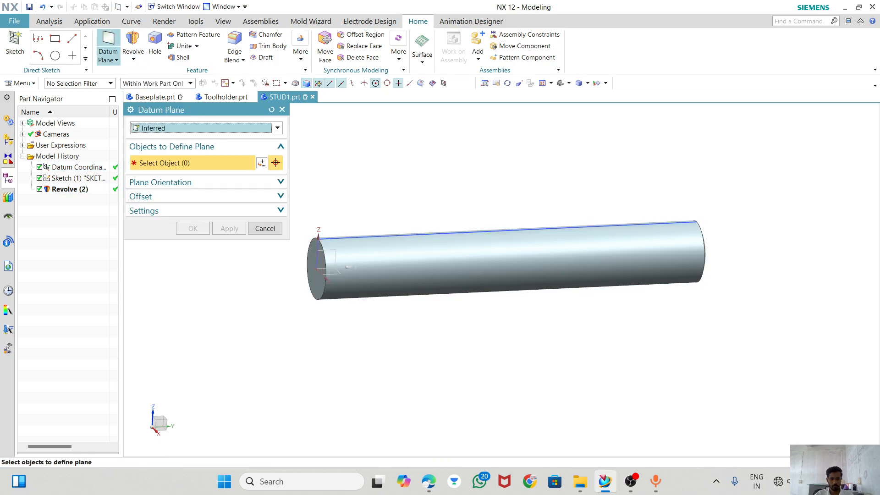
scroll(312, 278, up, 2)
scroll(318, 289, up, 1)
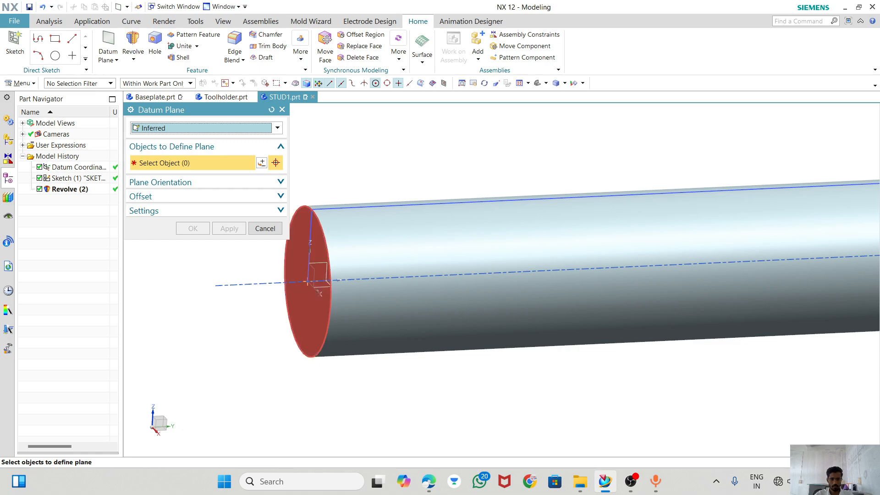
click(317, 284)
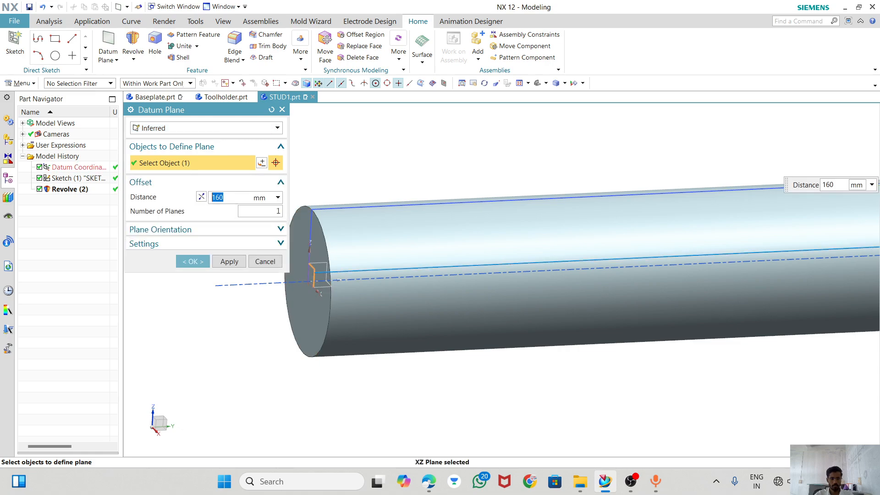
scroll(449, 229, down, 3)
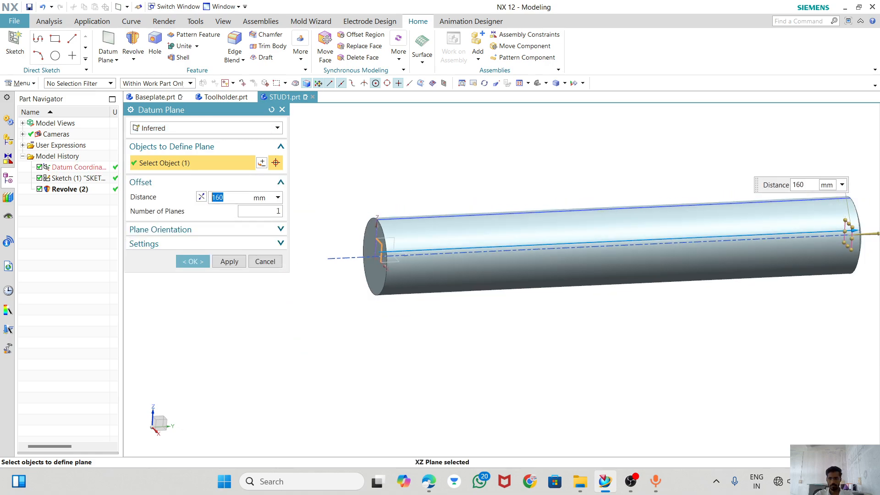
middle_drag(595, 238, 509, 256)
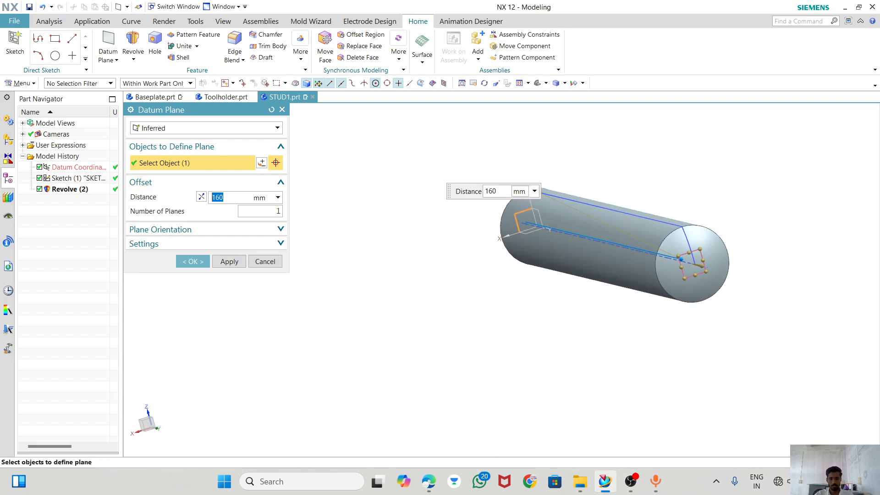
text(160)
key(Return)
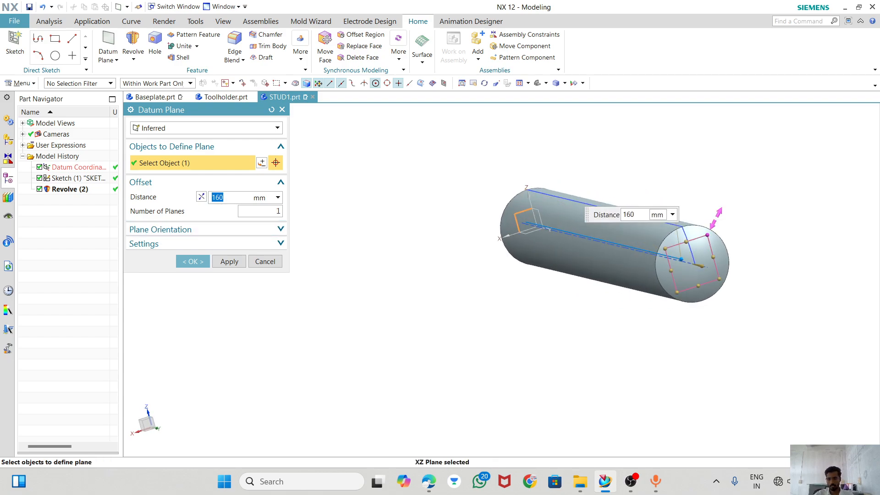
Enlarge the datum plane beyond the stud's outline to about 33.2 mm square and create it.
drag(707, 235, 727, 196)
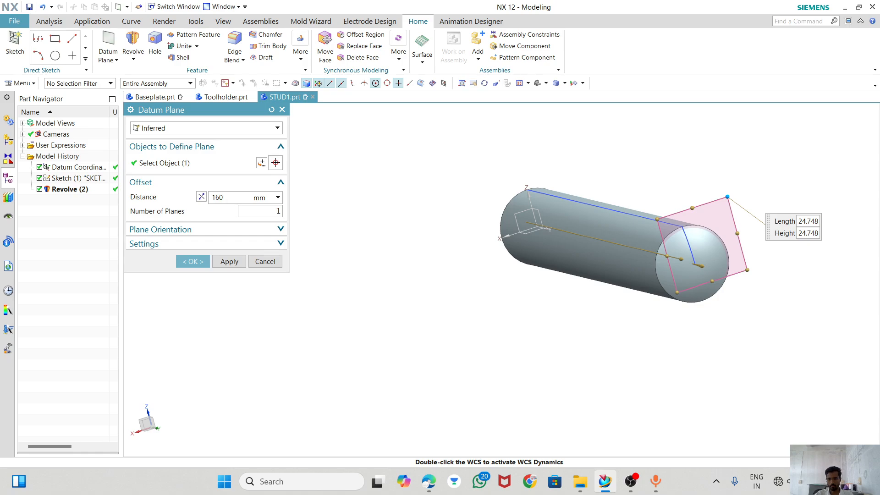
drag(676, 292, 659, 324)
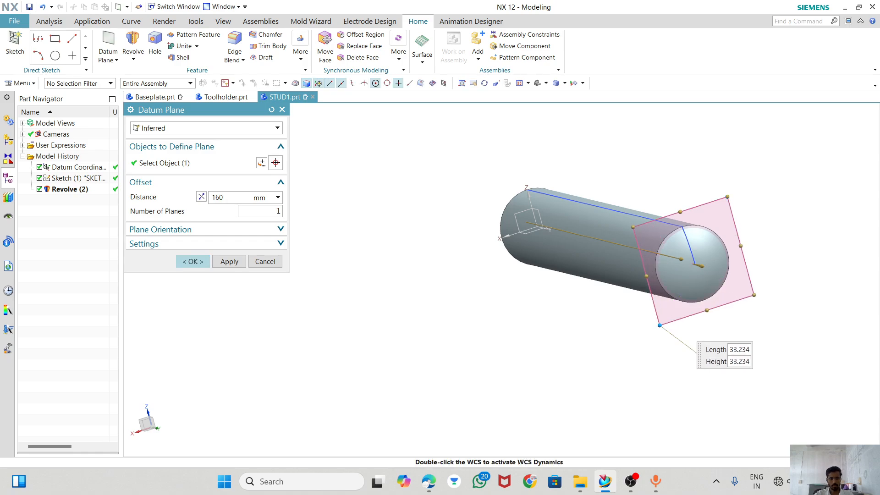
key(Return)
Start the Thread command and check the stud's thread lengths in the machine drawing PDF in the browser, returning to NX.
middle_drag(659, 325, 759, 321)
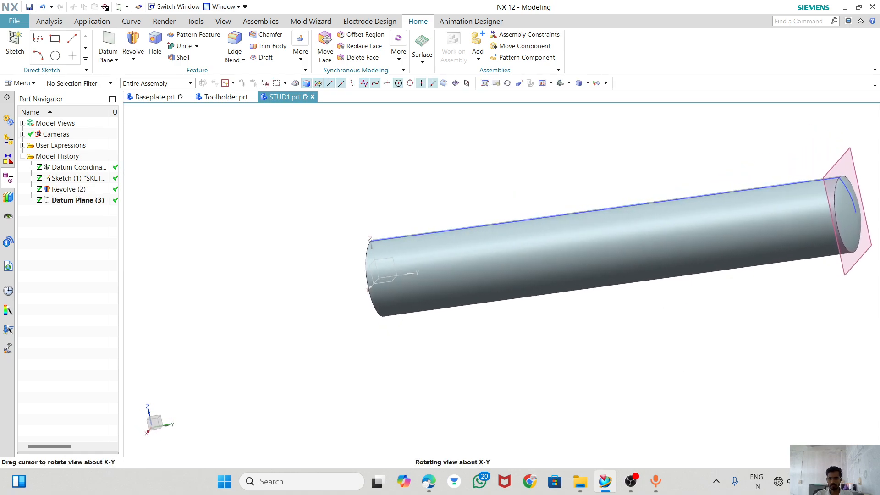
scroll(441, 259, down, 3)
mouse_move(441, 259)
middle_down()
mouse_move(463, 263)
mouse_move(455, 261)
middle_up()
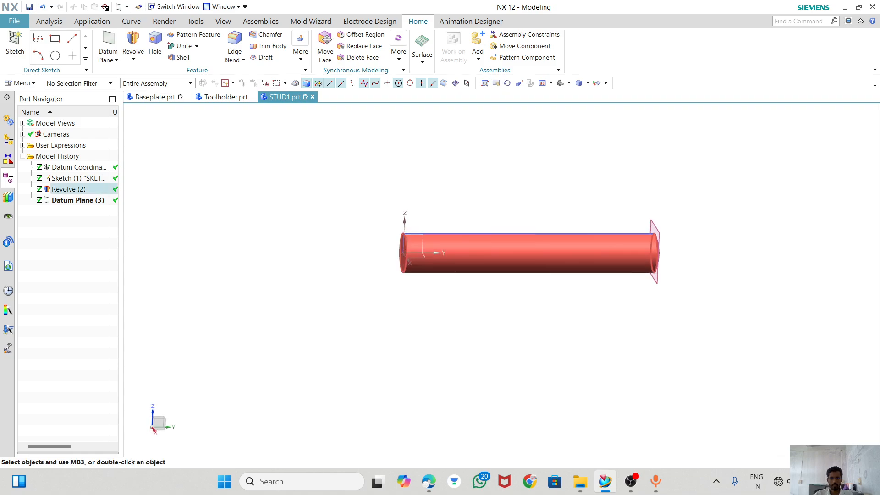
click(300, 51)
click(308, 83)
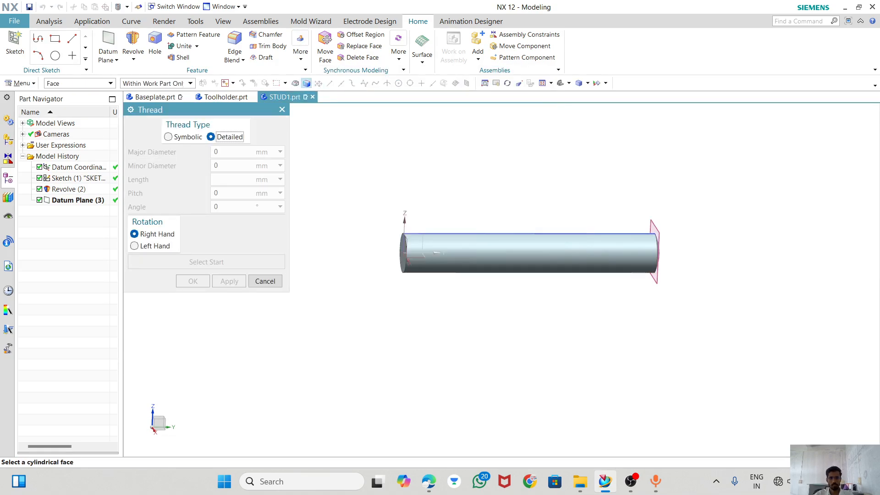
click(428, 481)
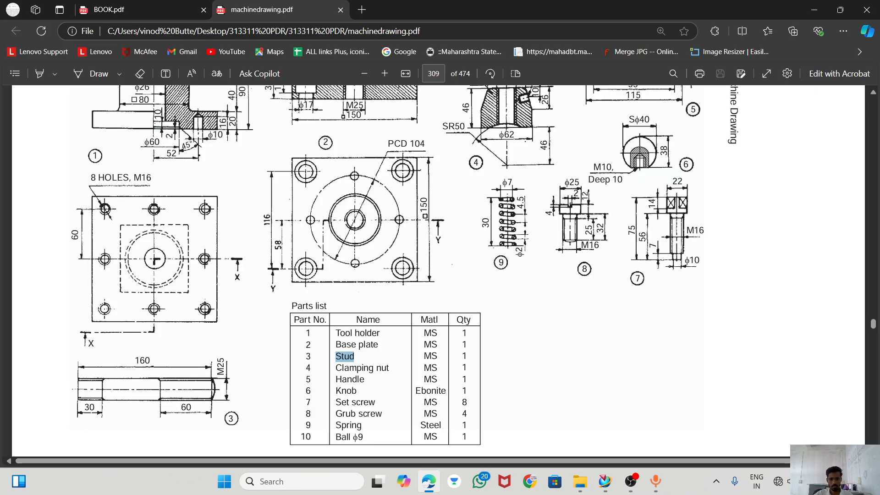
click(605, 481)
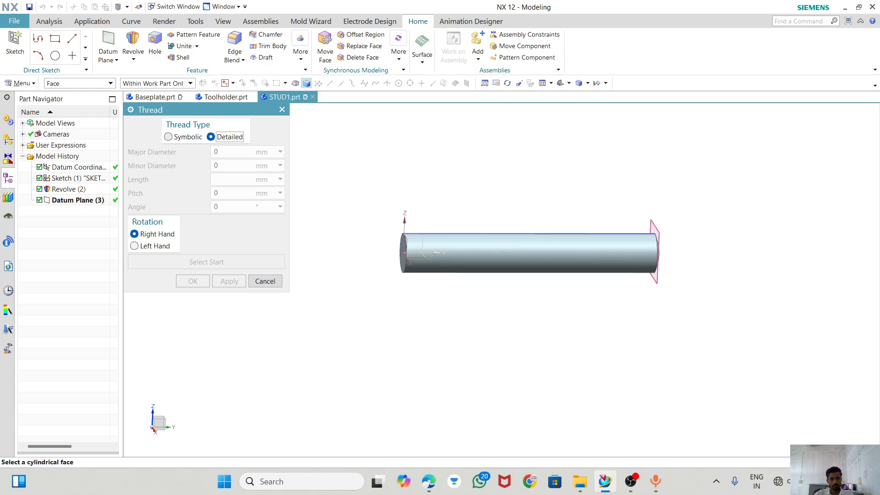
Add a symbolic right-hand M25 x 1.5 metric thread 30 mm long at the stud's flat end.
click(182, 137)
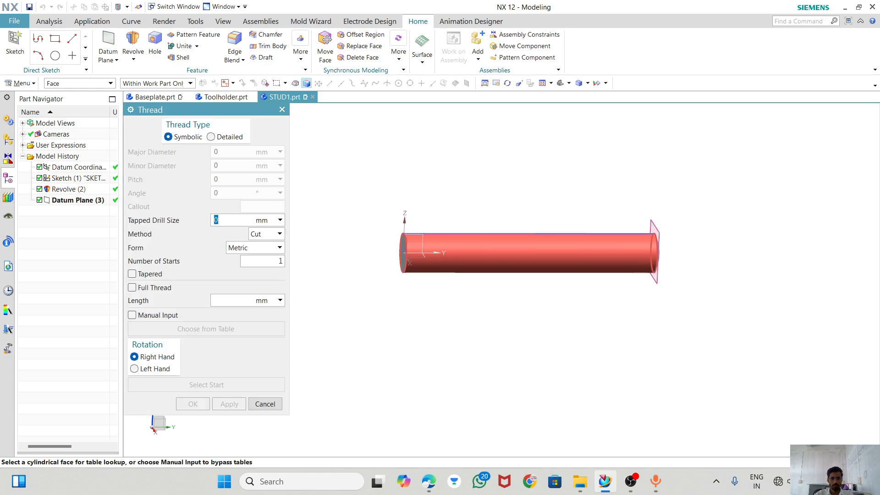
scroll(409, 249, up, 5)
click(412, 244)
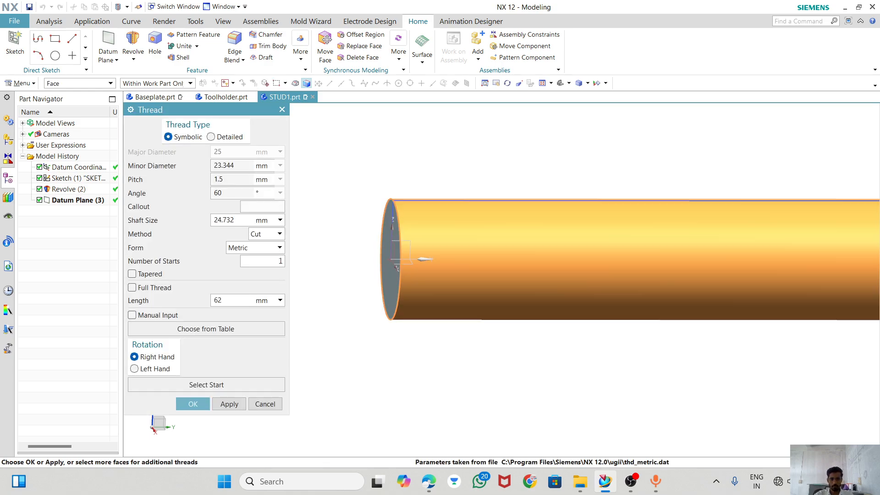
click(232, 193)
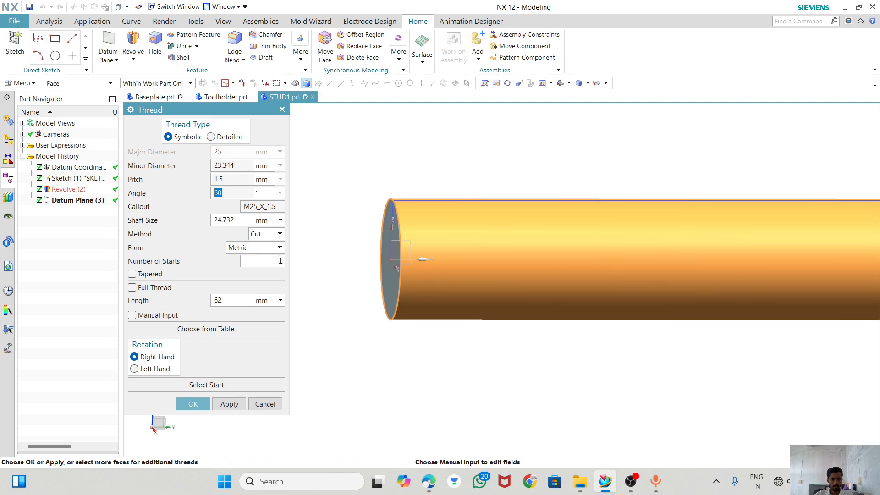
double_click(224, 300)
scroll(449, 270, down, 5)
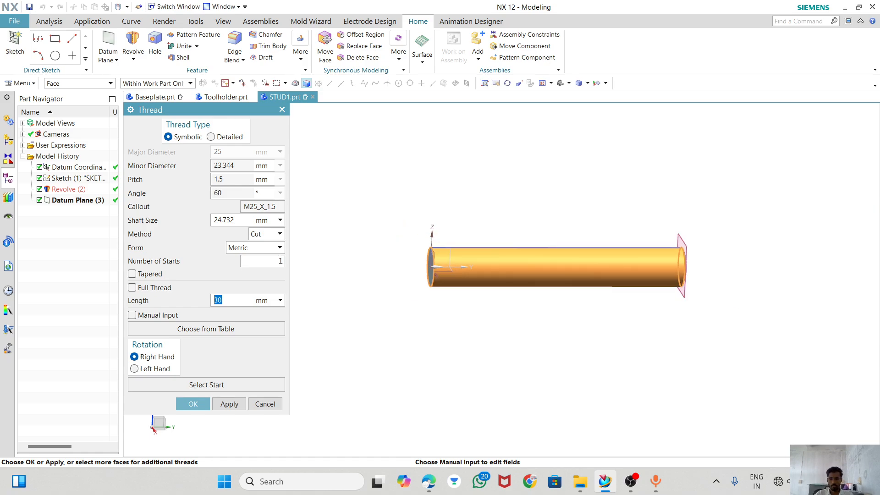
click(428, 481)
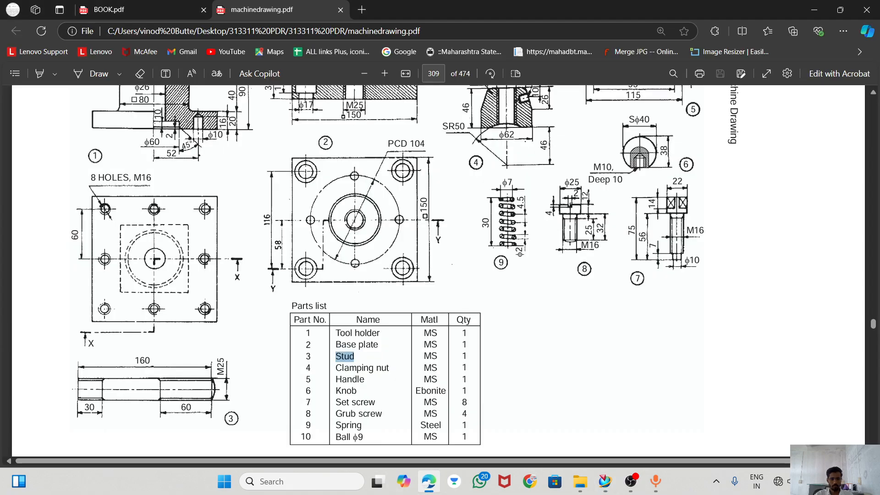
click(604, 481)
click(193, 403)
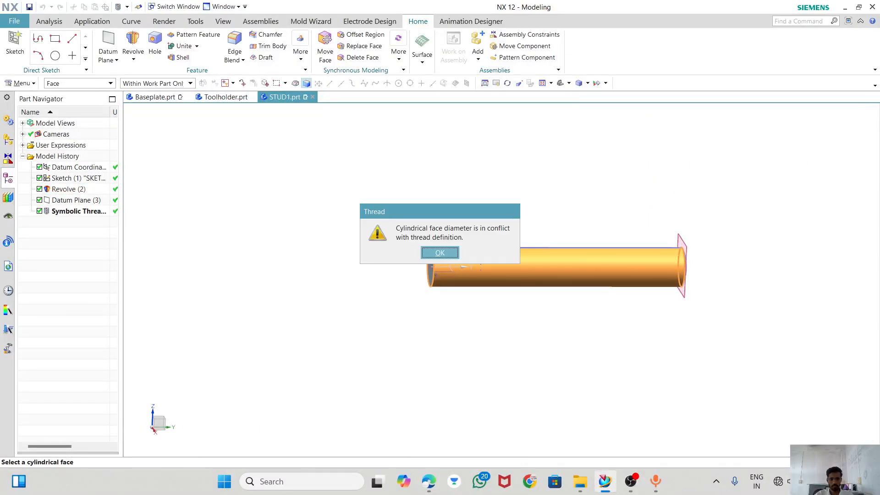
key(Return)
key(Escape)
mouse_move(465, 264)
middle_down()
mouse_move(440, 266)
mouse_move(456, 271)
middle_up()
scroll(476, 268, up, 3)
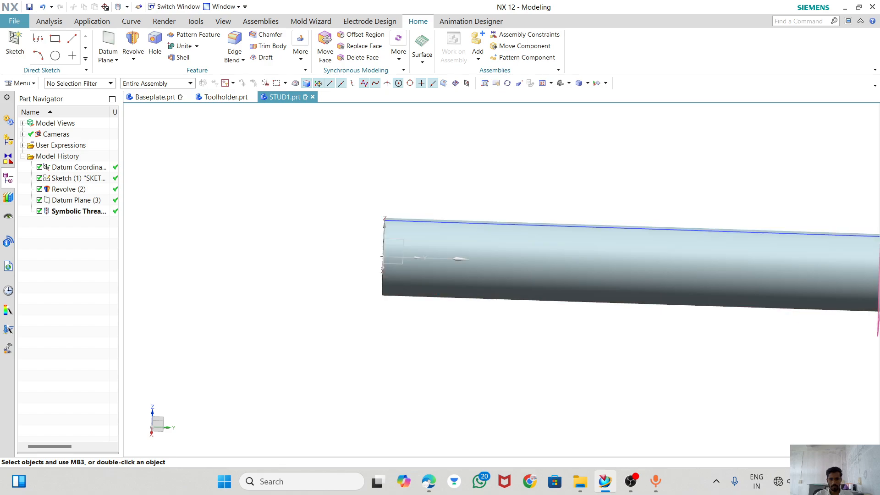
scroll(486, 252, down, 3)
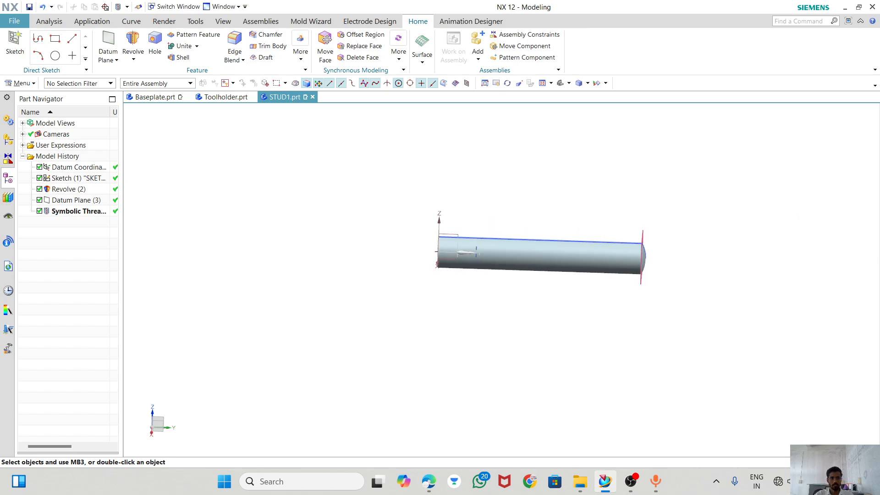
click(300, 50)
click(312, 84)
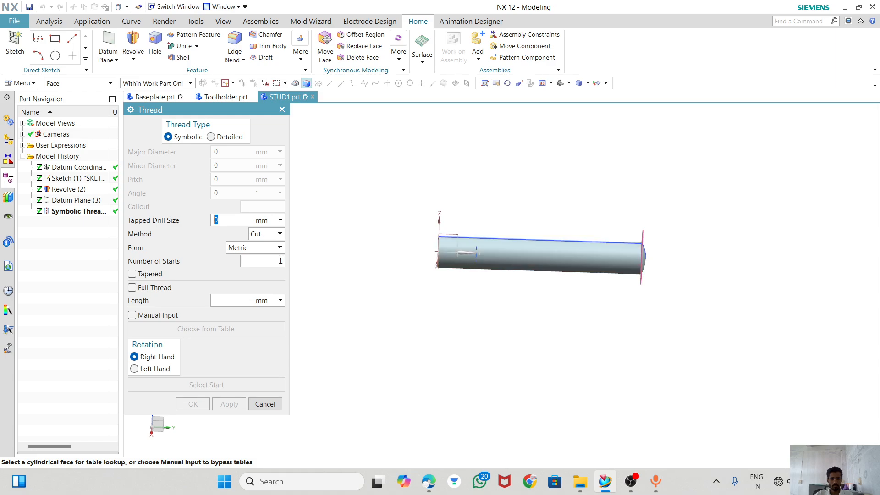
click(540, 255)
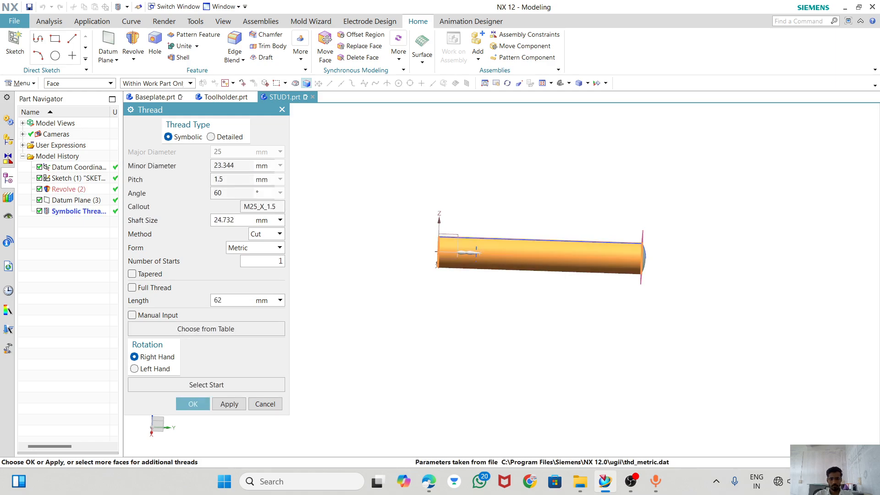
scroll(683, 232, up, 3)
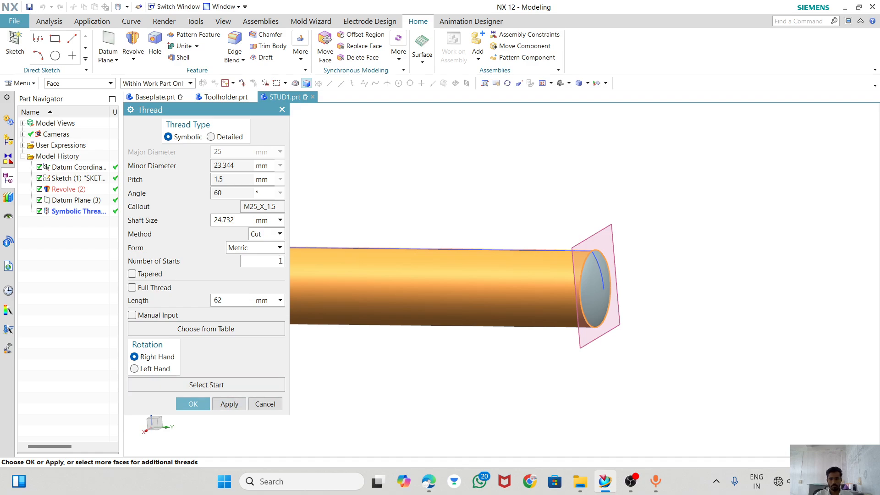
click(265, 403)
Start another Thread feature for the stud's domed end.
click(300, 45)
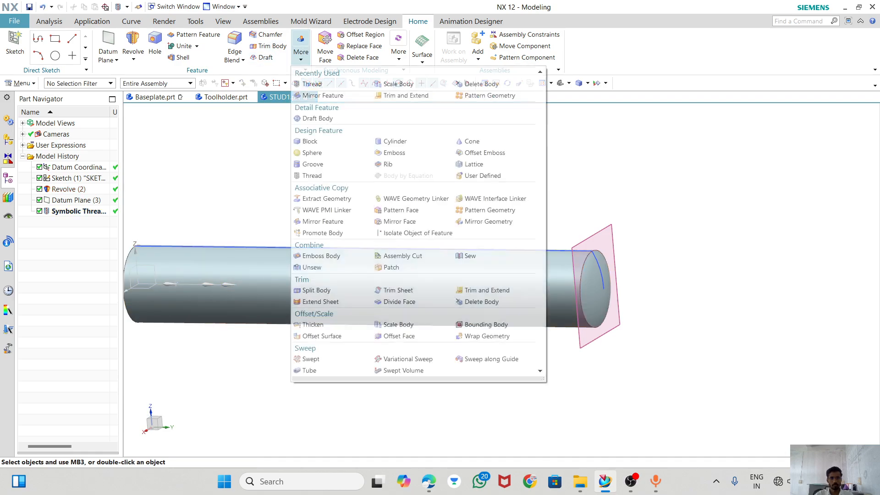
click(312, 84)
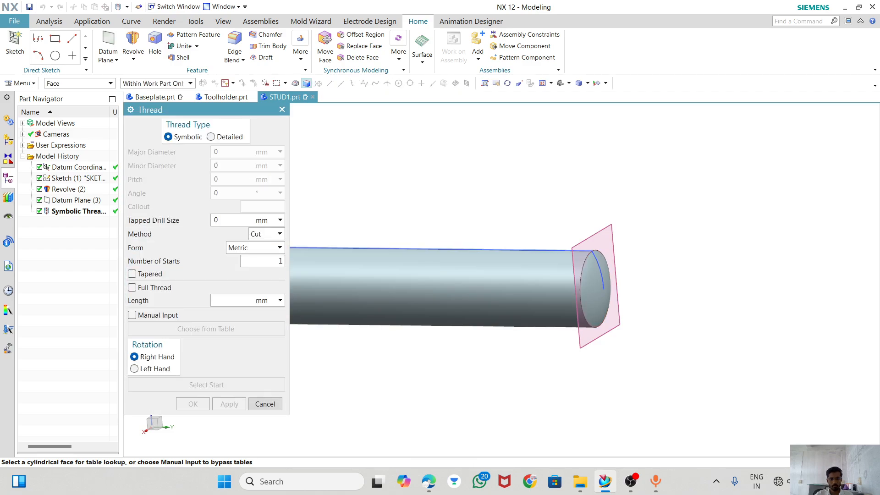
click(211, 137)
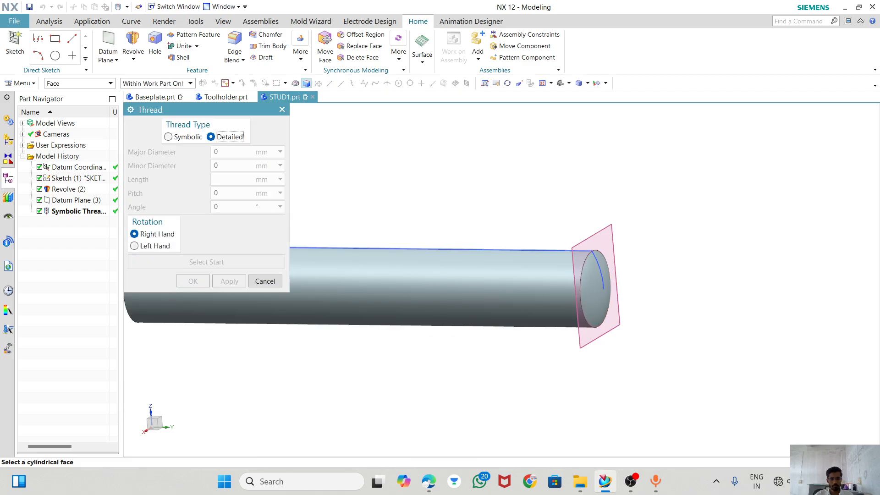
click(378, 285)
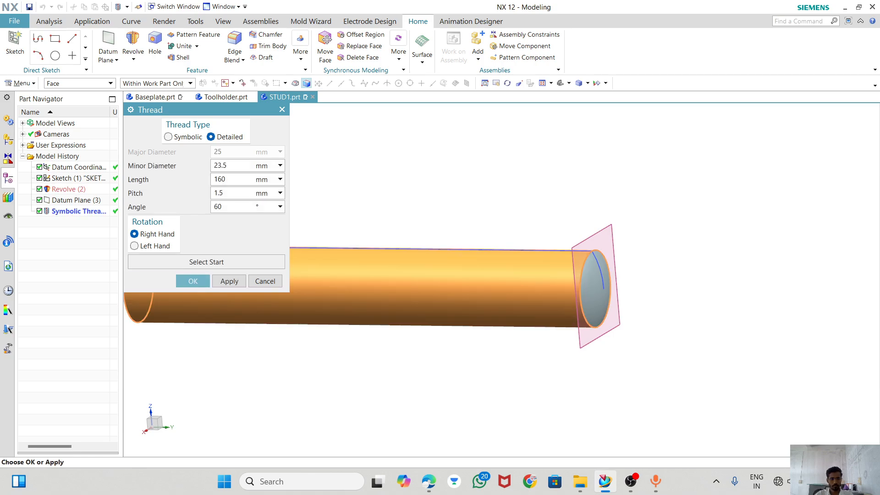
click(168, 137)
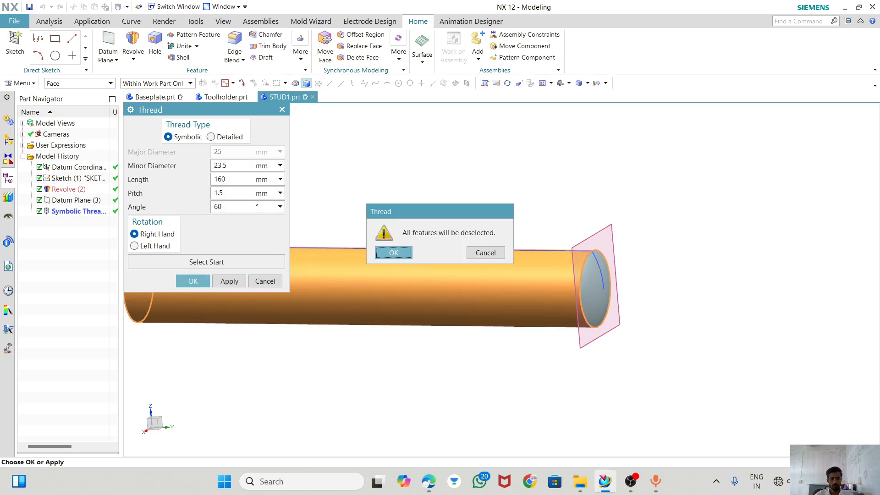
click(393, 252)
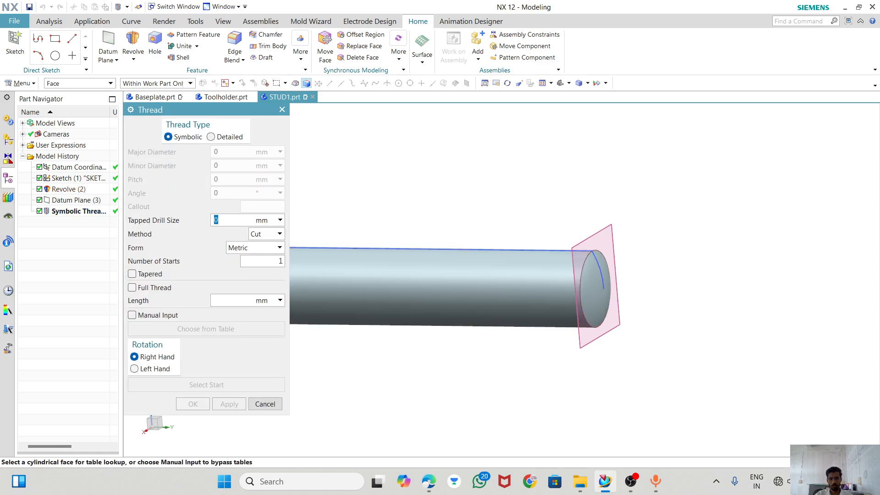
Add a symbolic right-hand M25 x 1.5 metric thread 60 mm long on the stud, starting from the datum plane at the domed end.
click(393, 284)
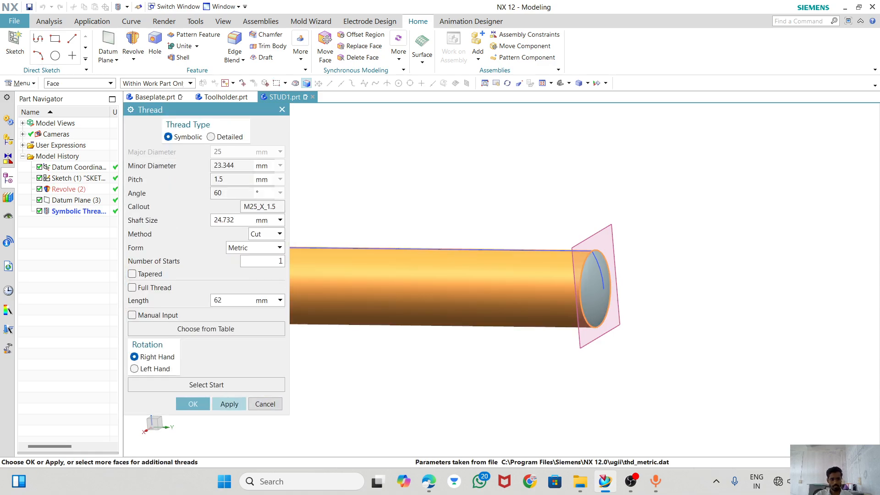
click(206, 384)
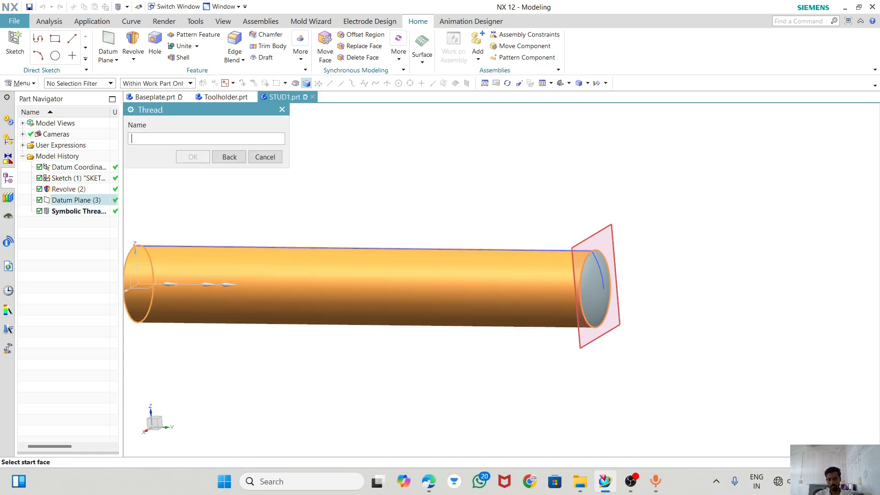
click(595, 241)
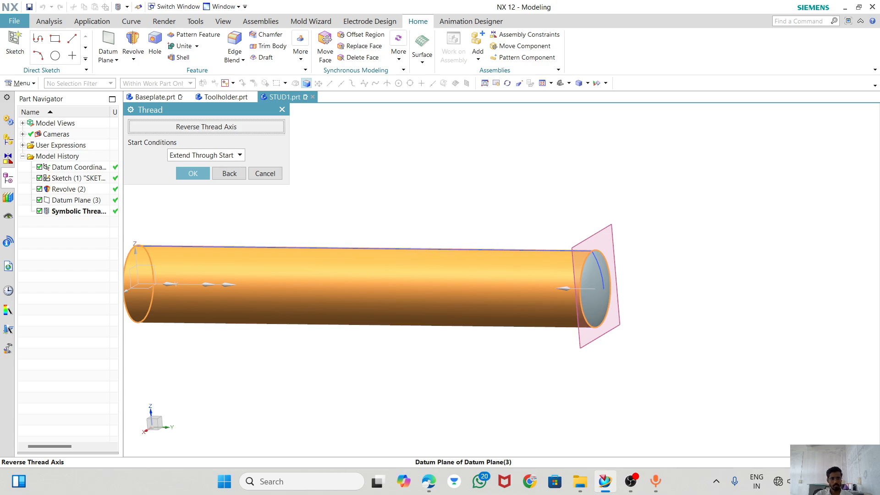
click(193, 174)
click(222, 301)
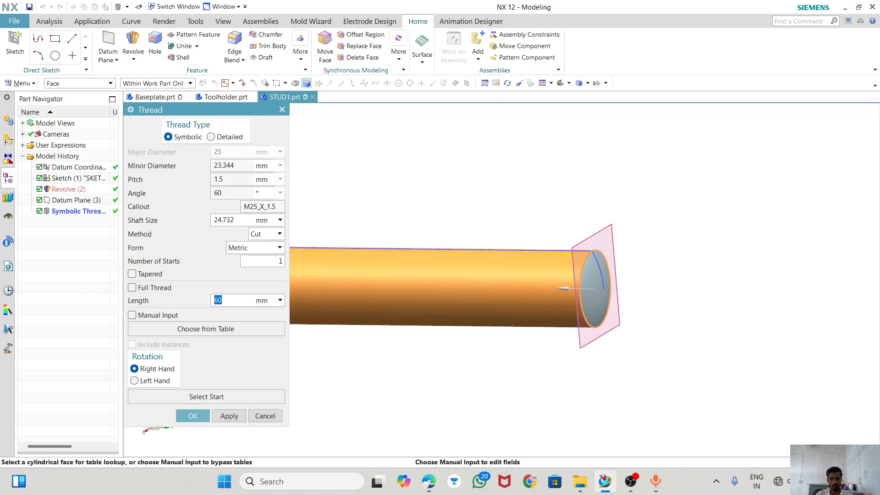
click(193, 415)
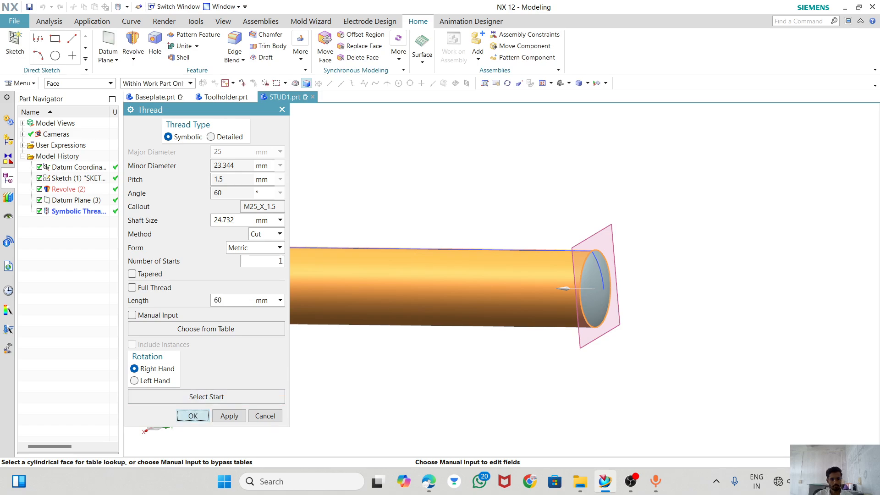
Highlight the domed-end symbolic thread feature to check its extent on the stud, and clear the selection.
middle_drag(373, 286, 427, 286)
scroll(516, 242, down, 2)
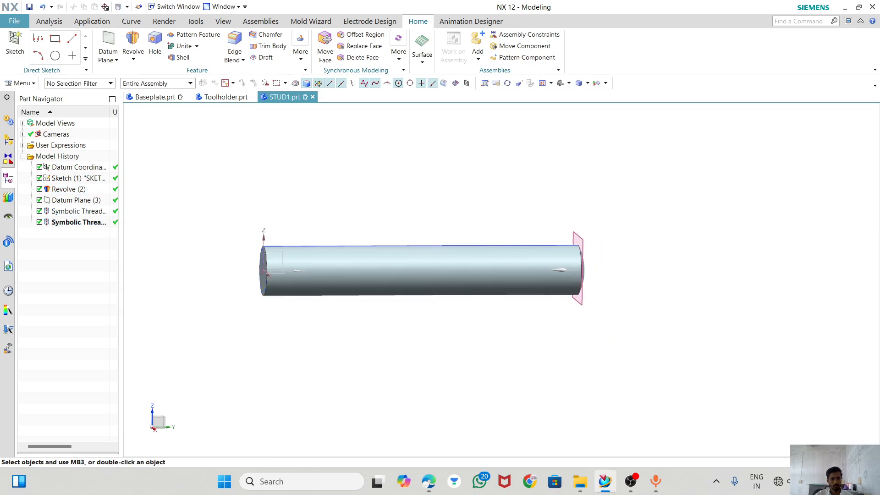
click(78, 222)
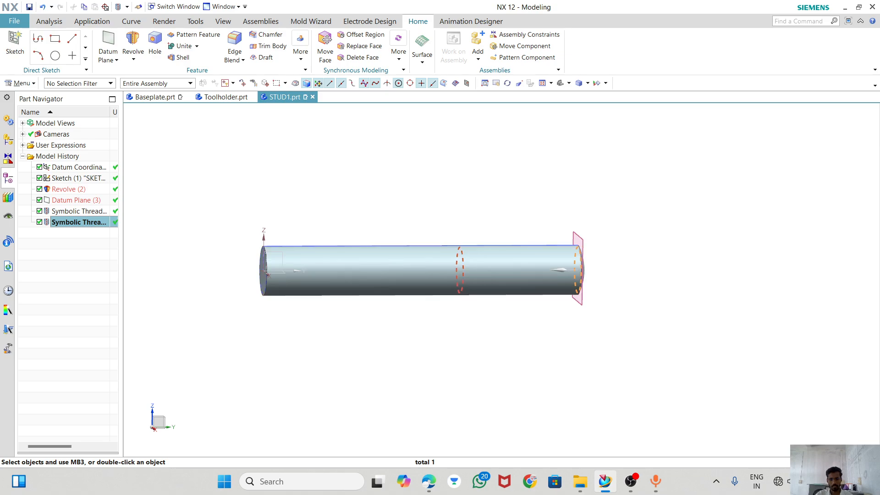
key(Escape)
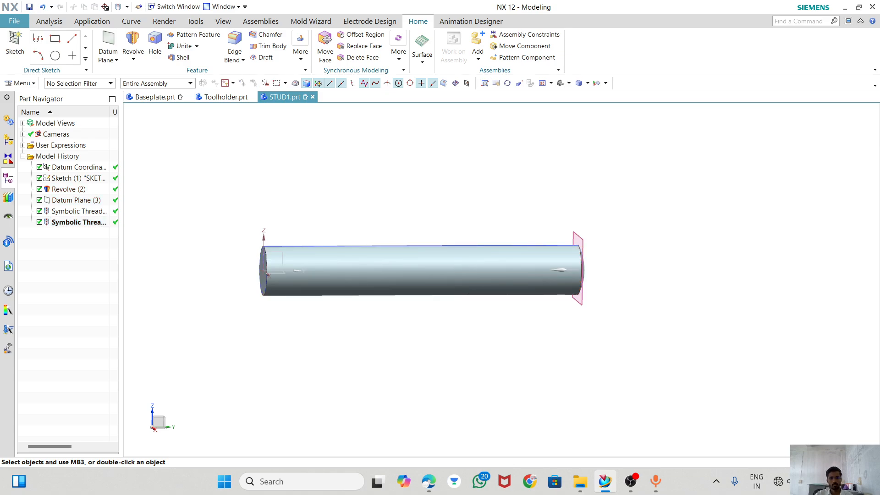
Hide the datum plane at the domed end and the revolve's profile sketch.
right_click(576, 239)
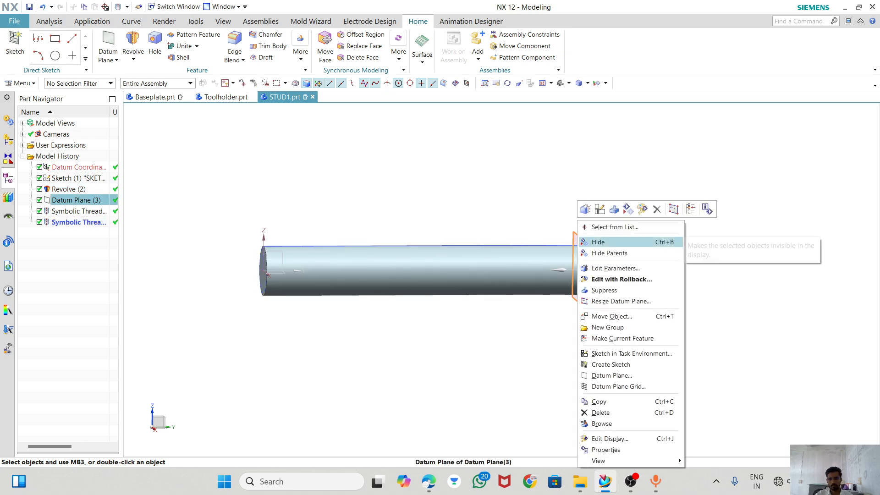
click(600, 241)
key(ctrl+f)
scroll(387, 197, down, 3)
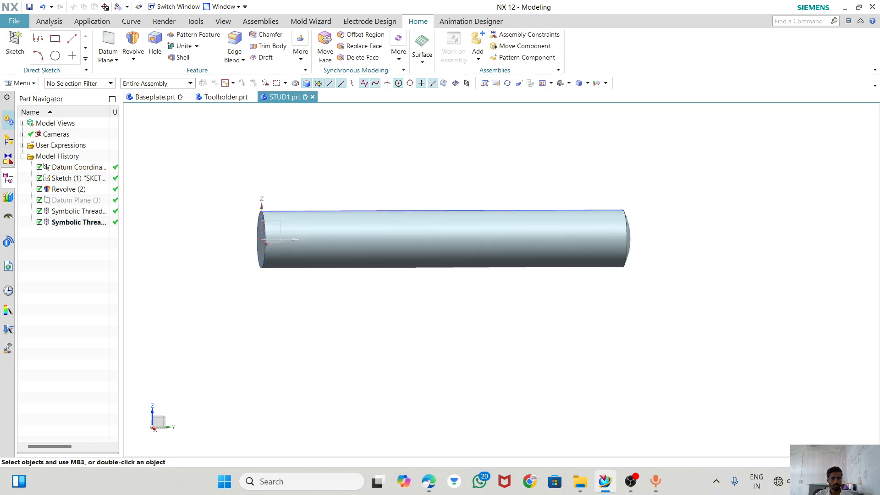
right_click(65, 178)
click(86, 176)
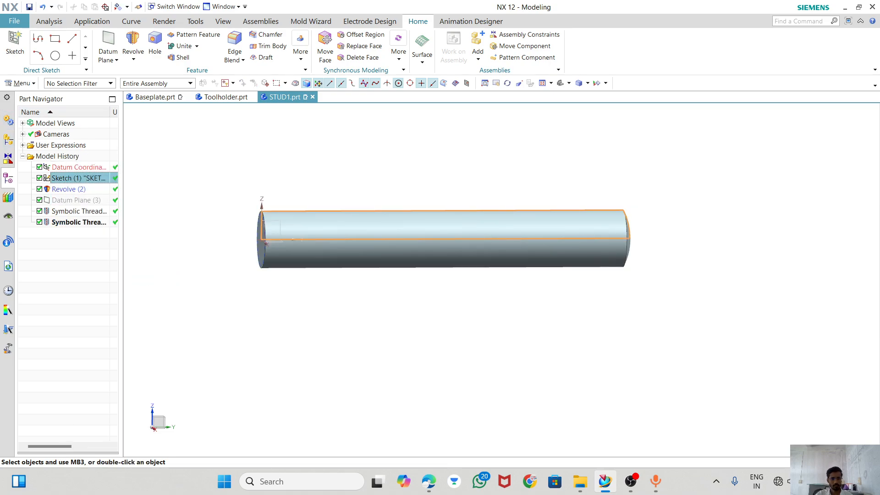
middle_drag(385, 330, 298, 335)
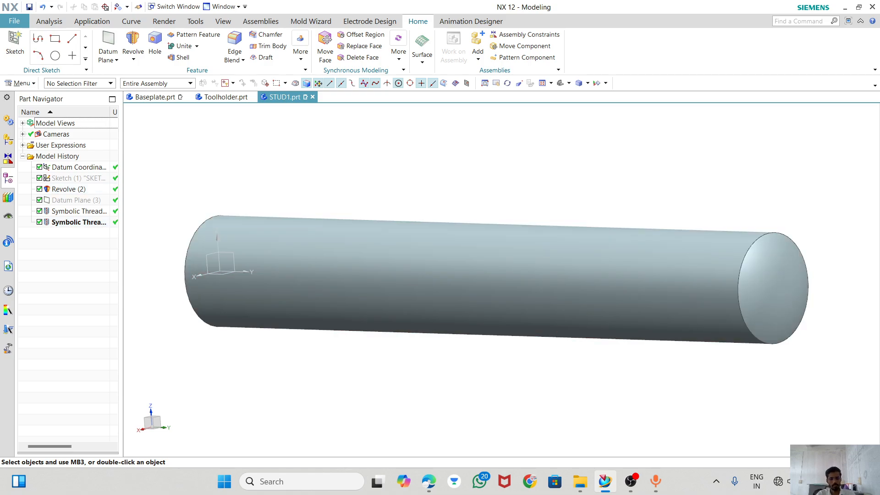
Switch to Drafting and create a standard A2 (420 x 594) drawing sheet with first-angle projection.
key(ctrl+s)
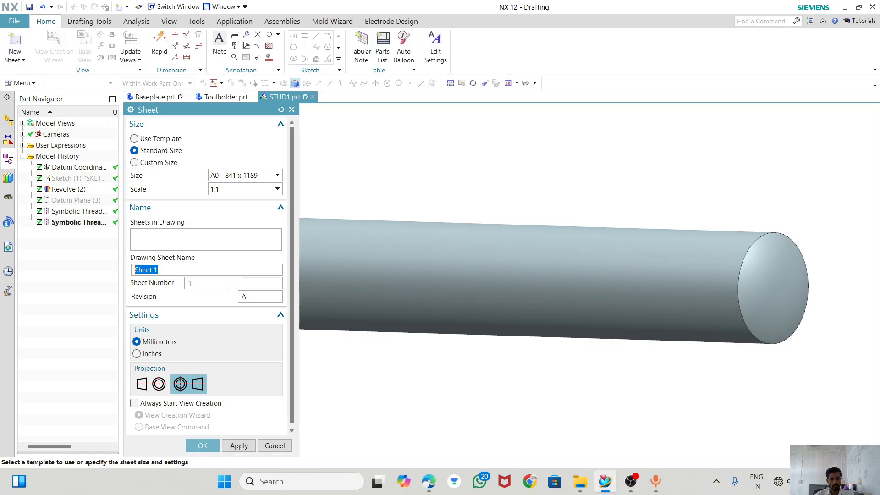
click(150, 384)
click(245, 175)
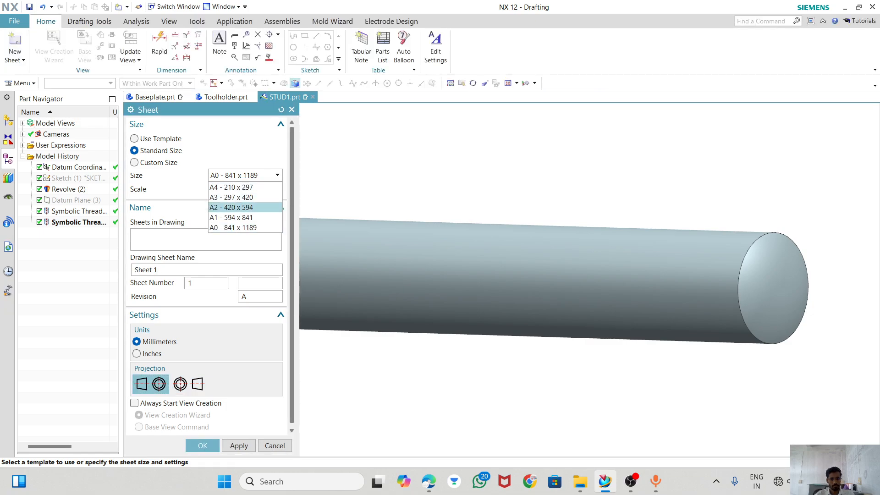
click(243, 207)
click(202, 446)
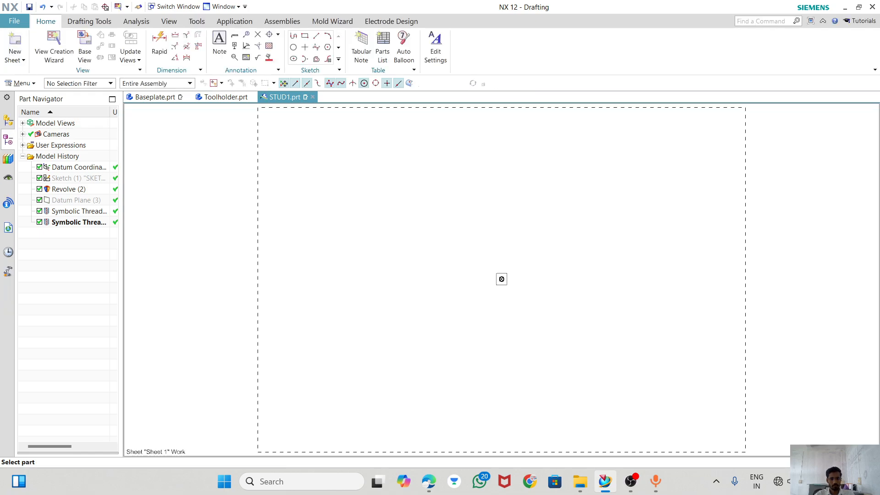
Place a Right view of the stud at 1:1 scale near the middle of the sheet.
key(Return)
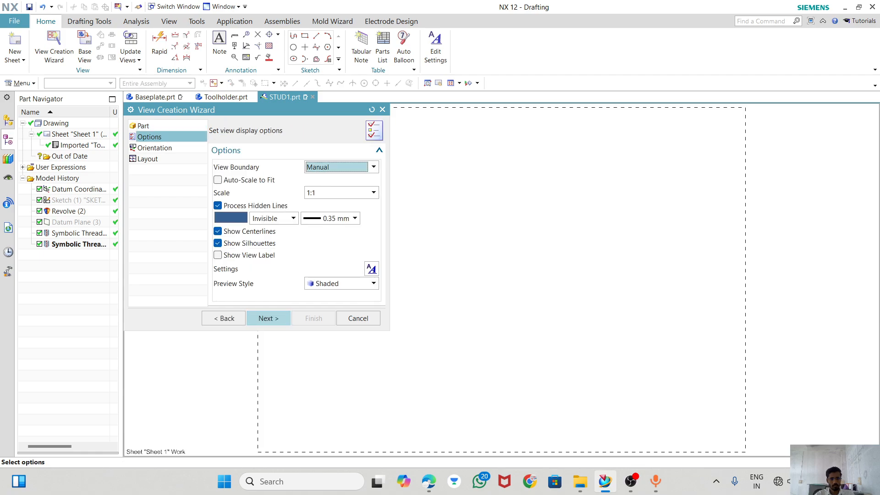
key(Return)
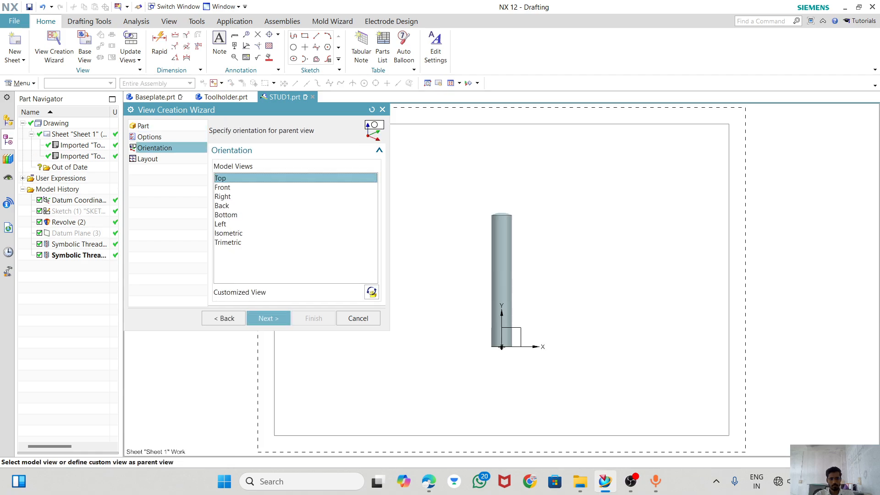
key(Down)
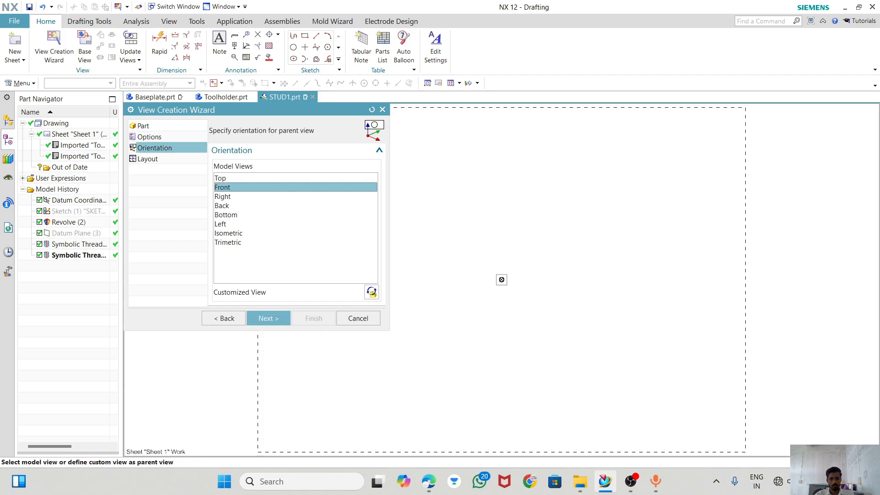
key(Down)
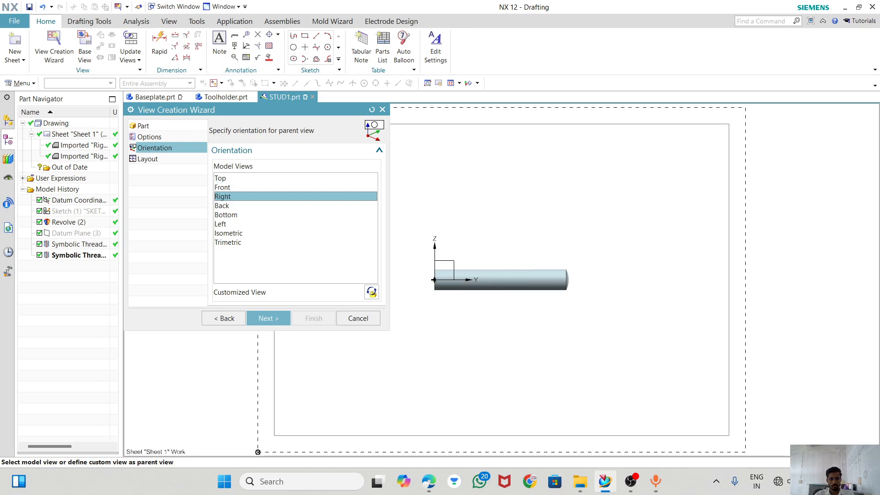
key(Return)
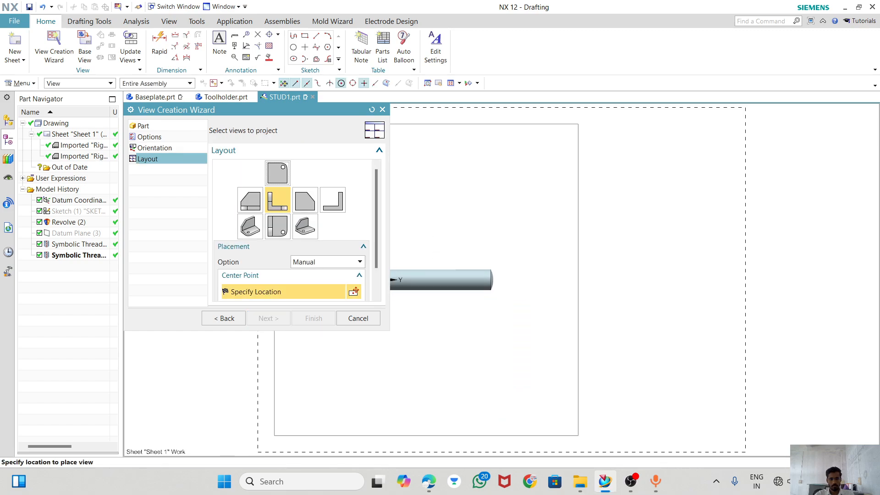
click(465, 286)
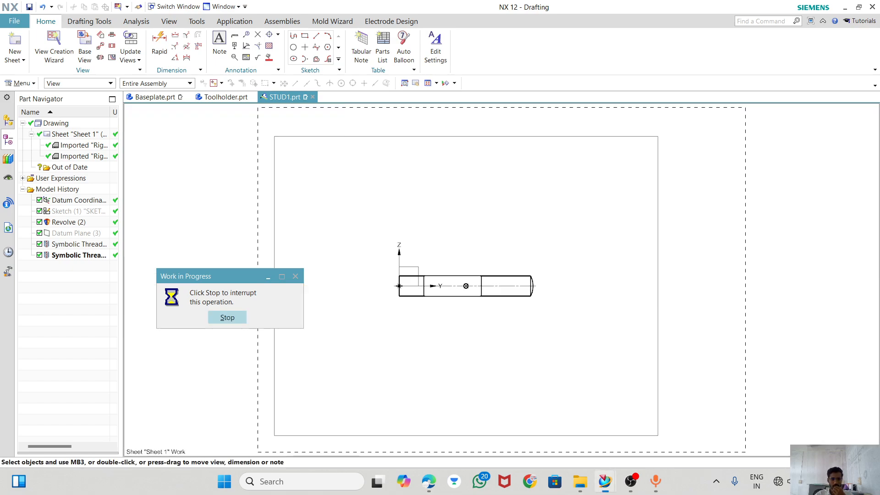
Examine the thread lines in the stud's drawing view and compare them with the machine drawing PDF in the browser, returning to NX.
scroll(483, 285, up, 8)
scroll(691, 239, down, 2)
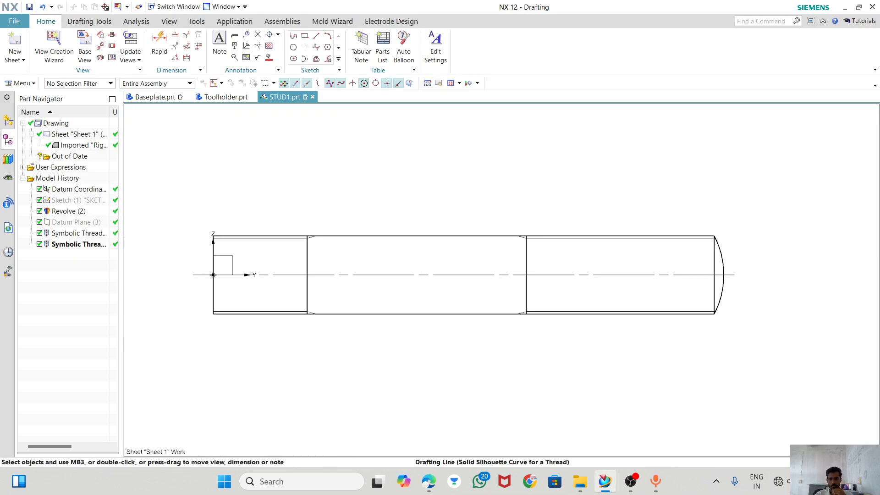
scroll(188, 246, up, 4)
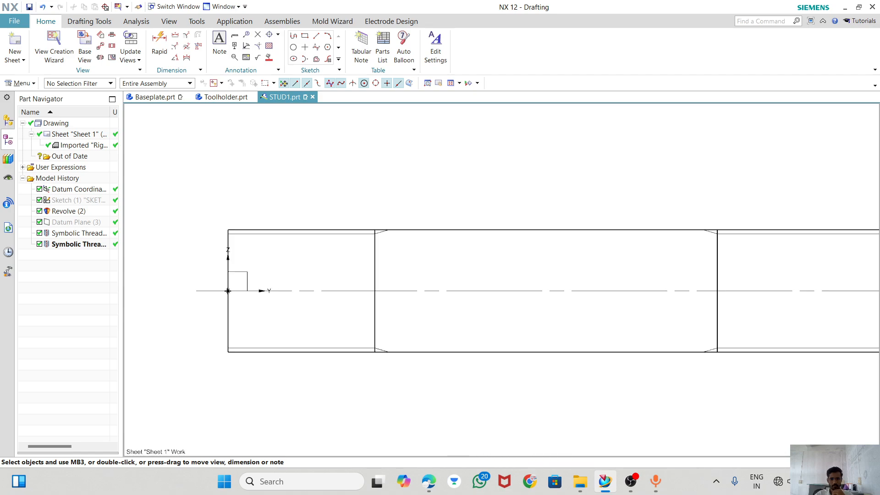
click(429, 482)
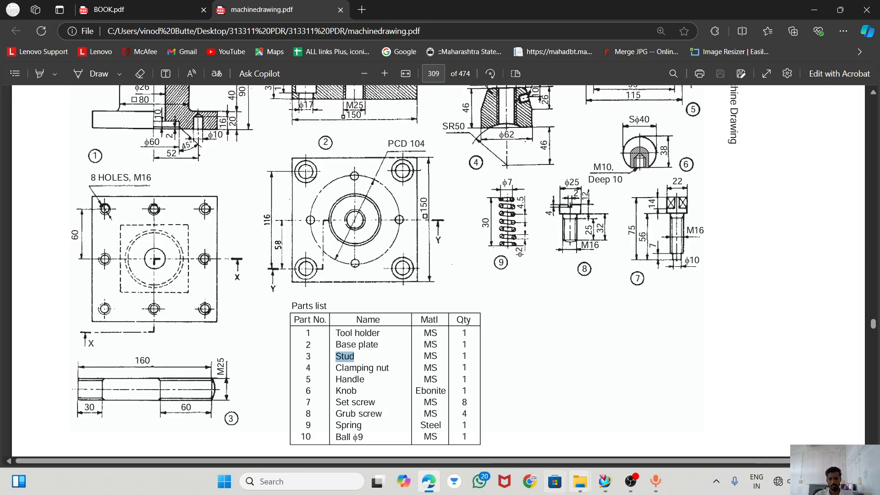
click(605, 481)
scroll(407, 290, down, 2)
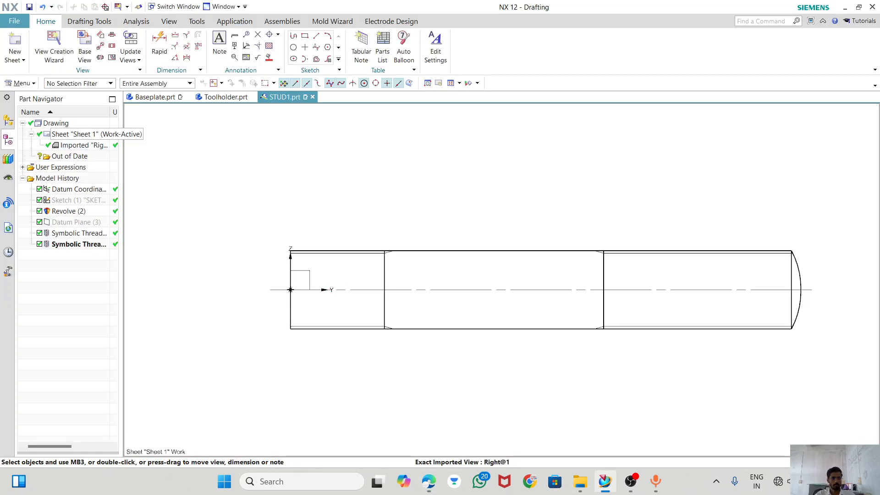
Save the stud part file and delete Sheet 1 from the drawing.
click(28, 7)
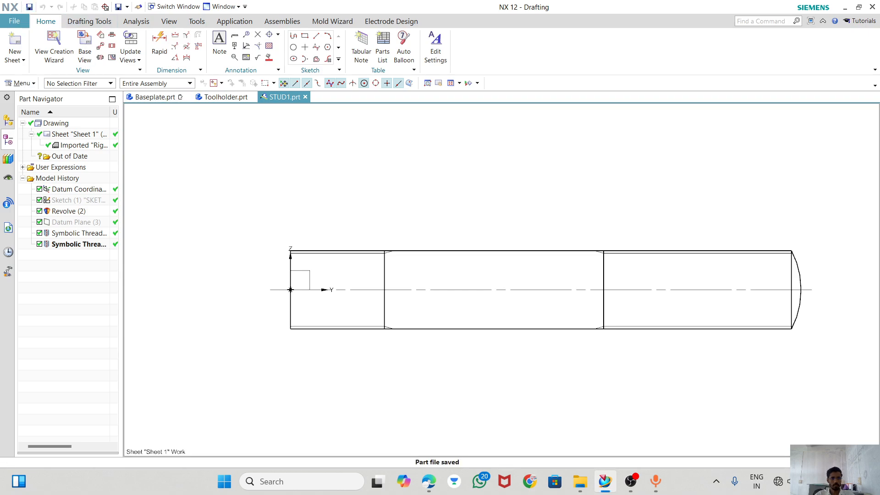
right_click(79, 134)
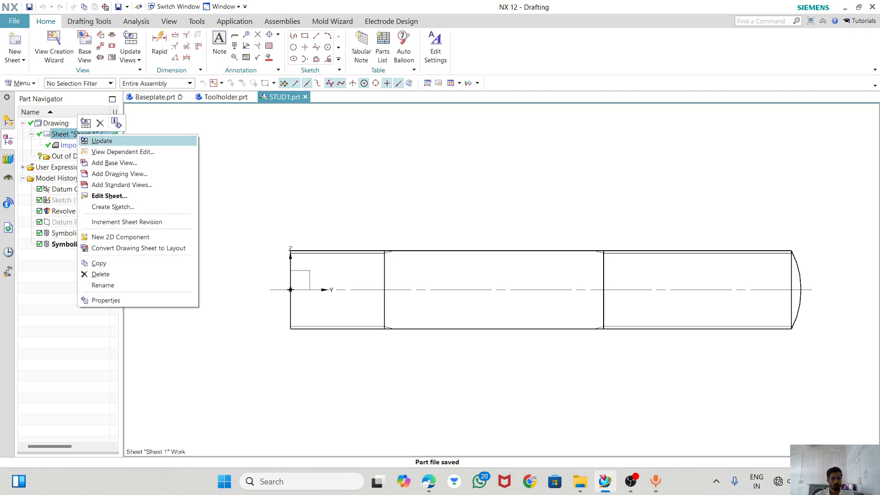
click(101, 274)
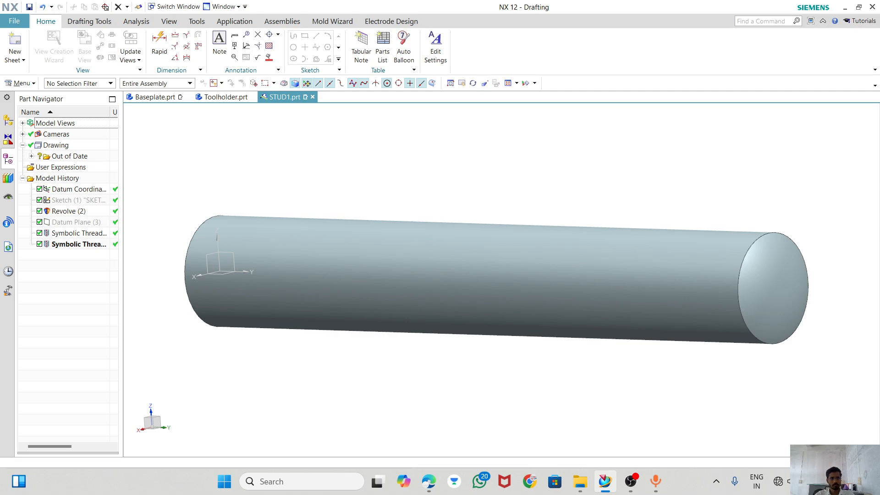
click(89, 21)
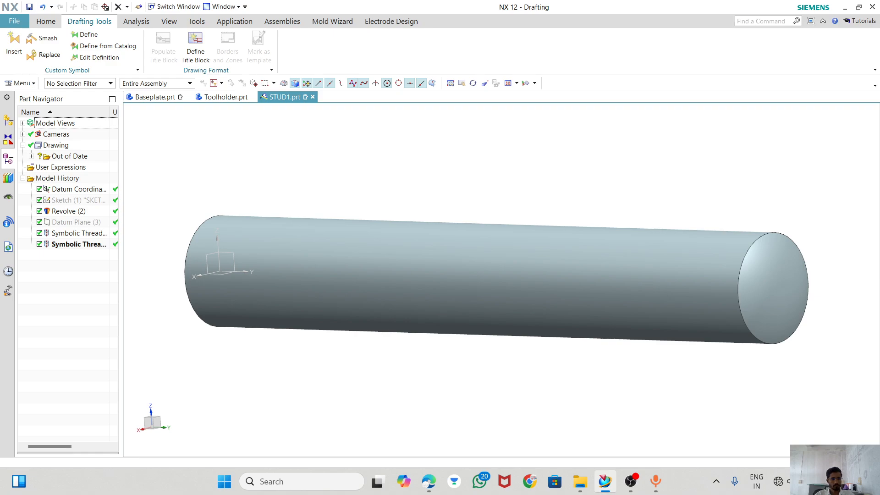
double_click(57, 178)
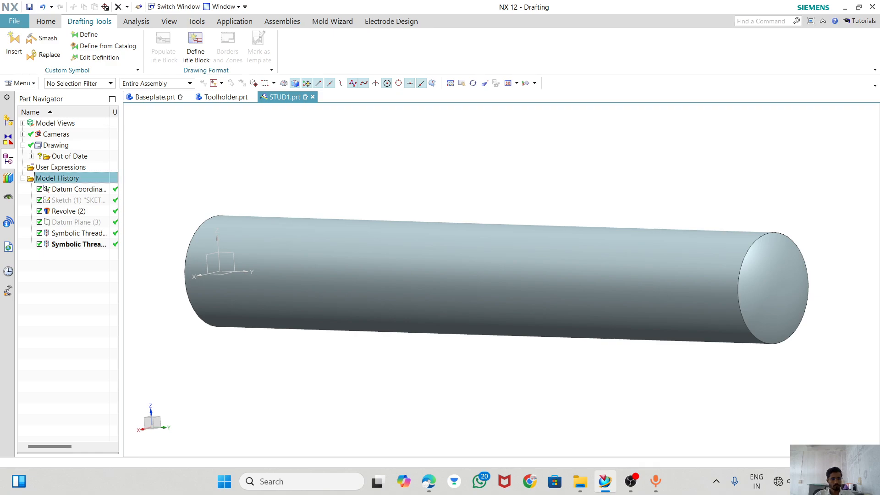
key(Right)
key(Down)
key(Down)
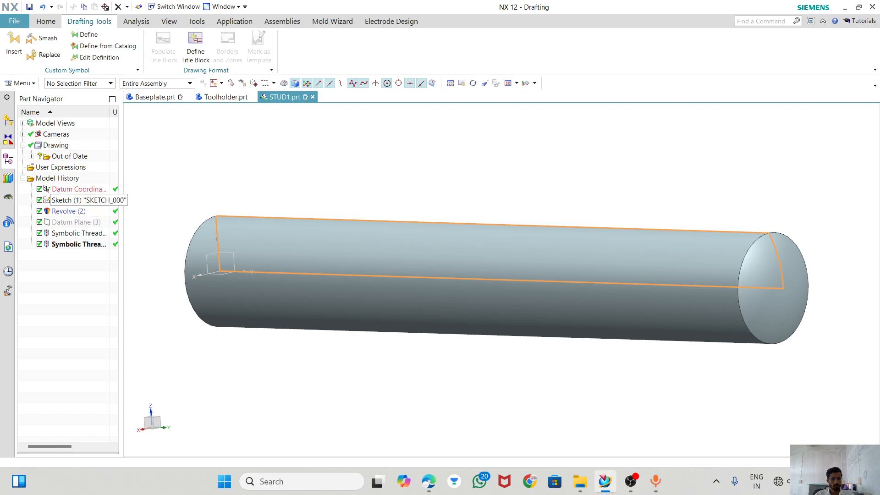
double_click(79, 200)
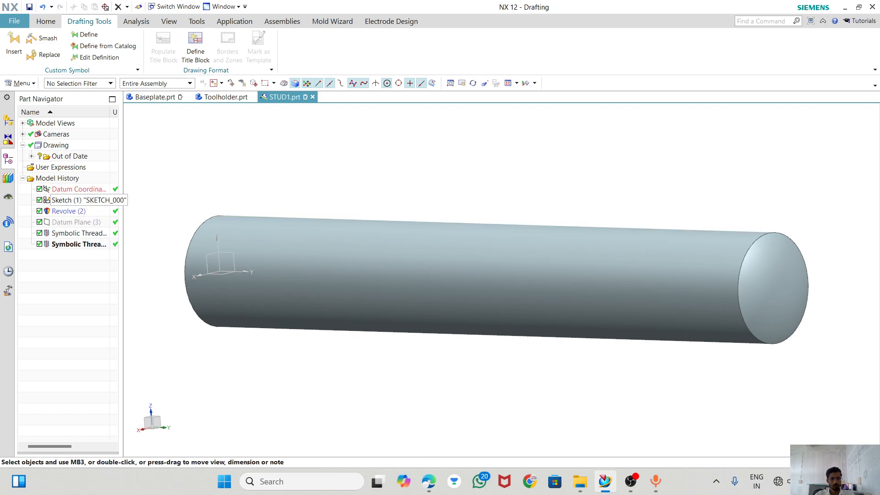
click(323, 402)
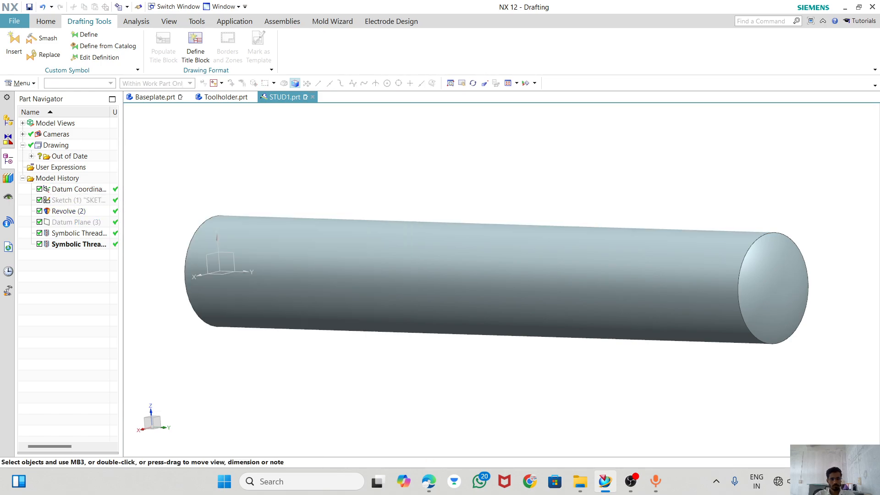
Switch the stud part from Drafting back to the Modeling application.
click(45, 21)
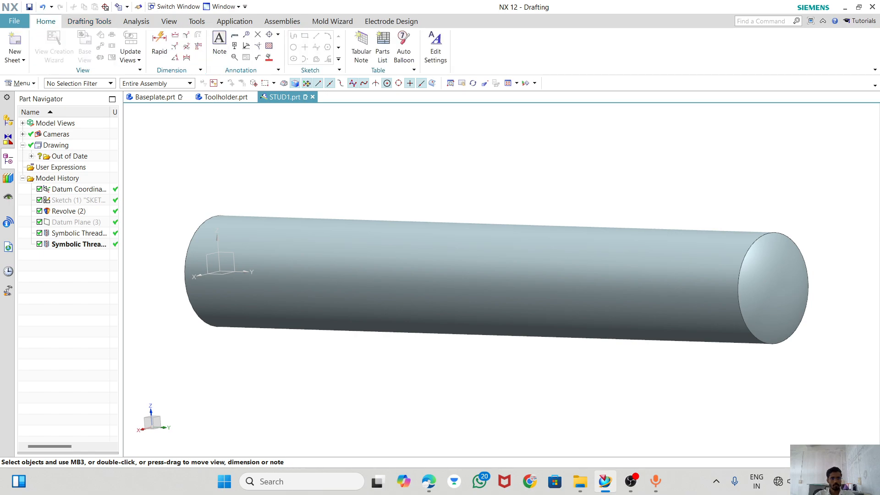
click(233, 21)
key(ctrl+m)
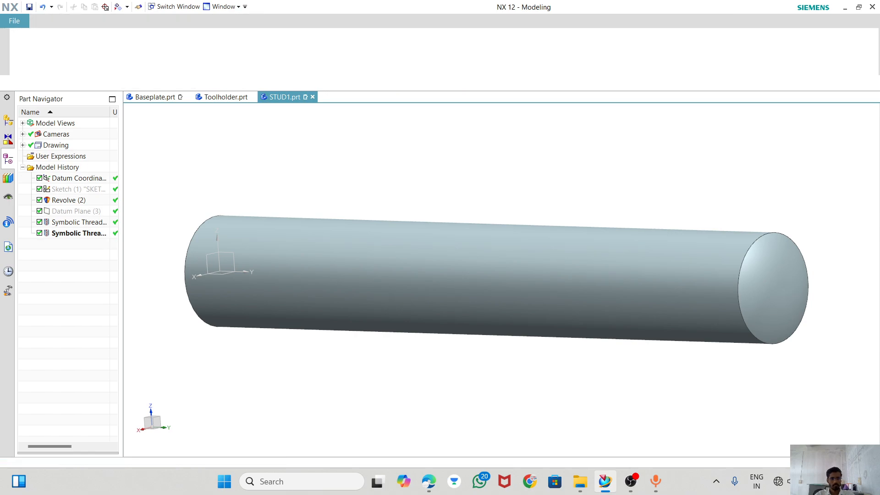
click(560, 83)
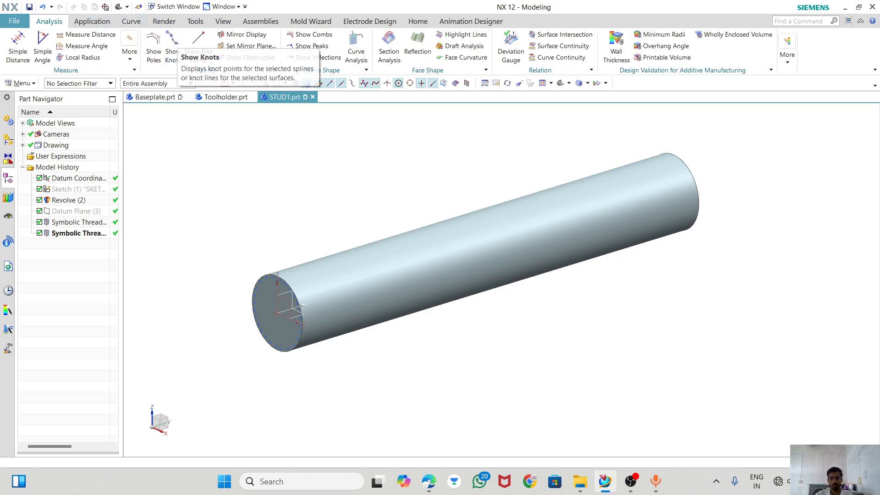
middle_drag(474, 253, 361, 229)
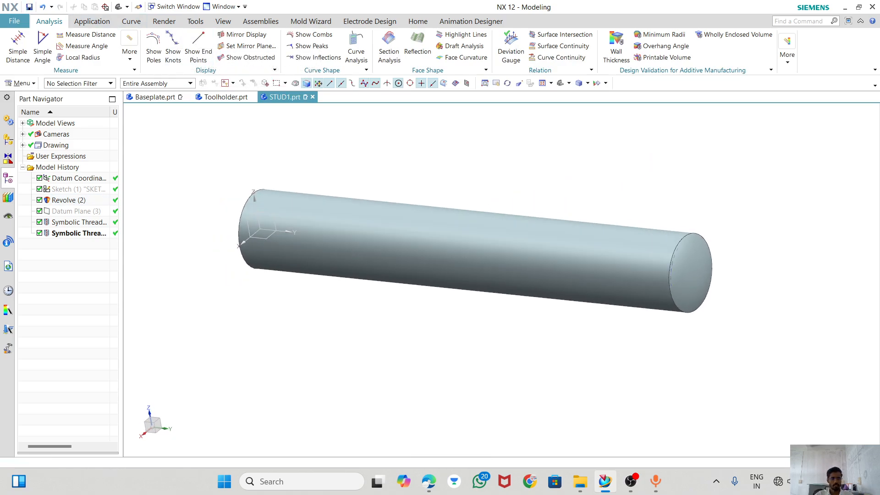
Save the stud part file.
click(29, 7)
click(14, 21)
click(28, 48)
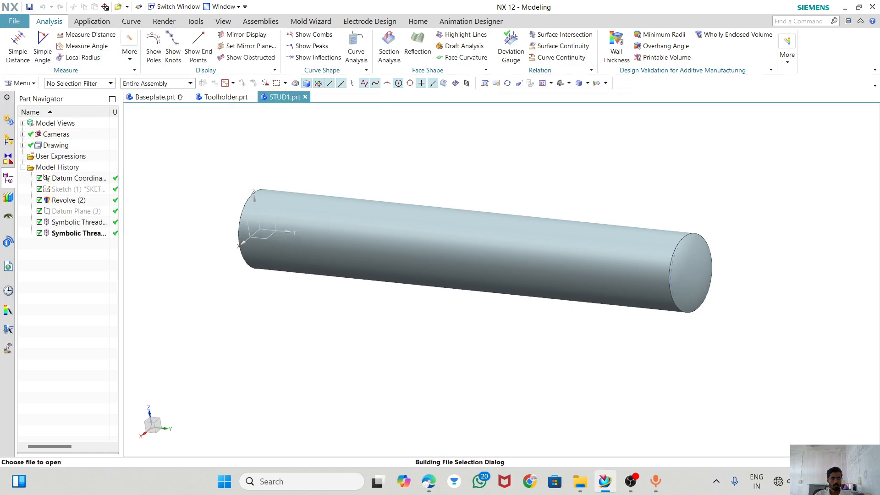
click(668, 78)
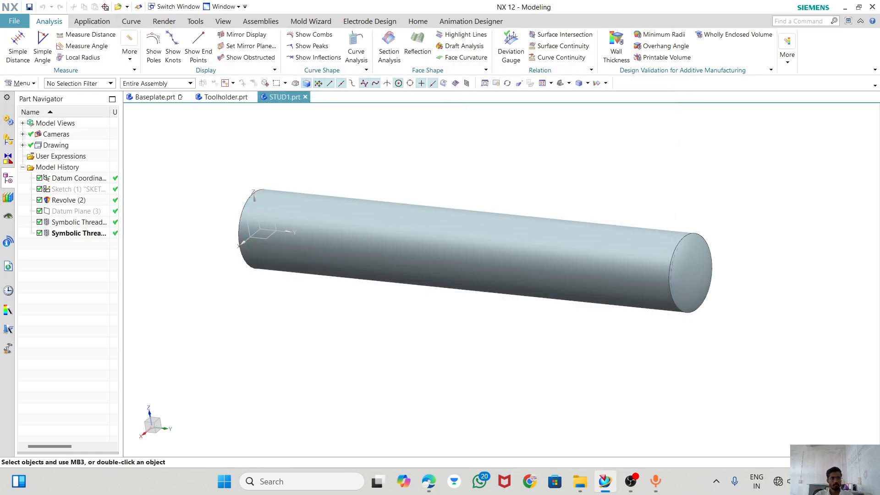
Start a new part file and examine the clamping nut's dimensions (part 4) in the machine drawing PDF in the browser, returning to NX.
click(14, 21)
click(23, 35)
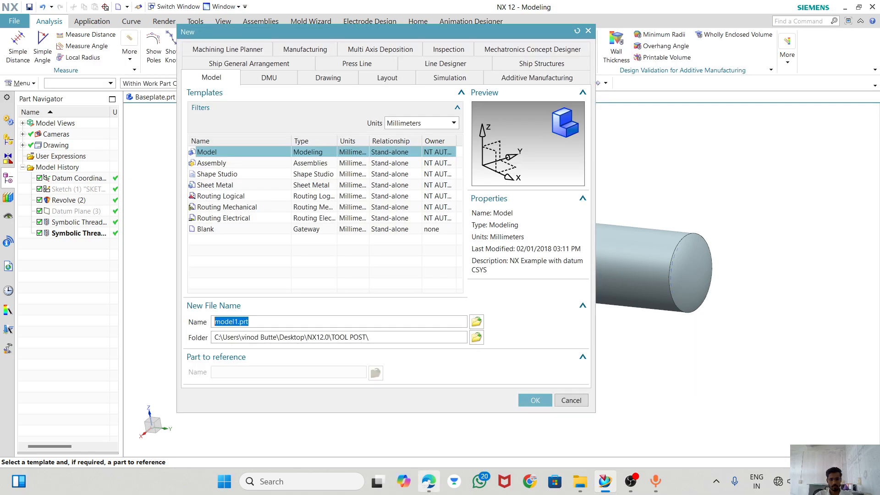
key(alt+Tab)
drag(389, 368, 335, 368)
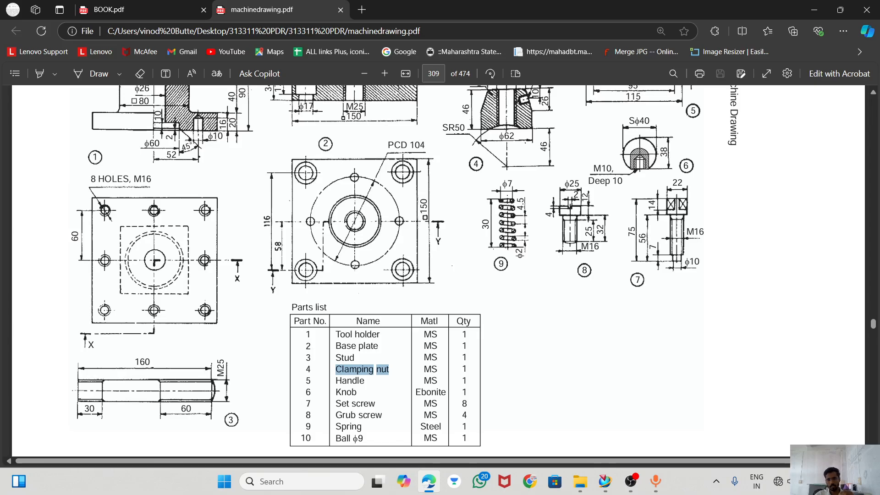
scroll(385, 271, up, 2)
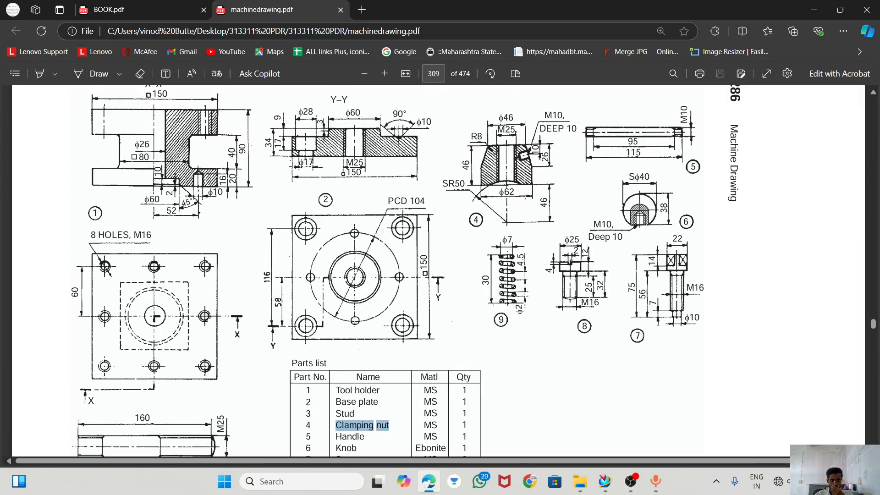
scroll(385, 270, down, 6)
scroll(385, 270, up, 9)
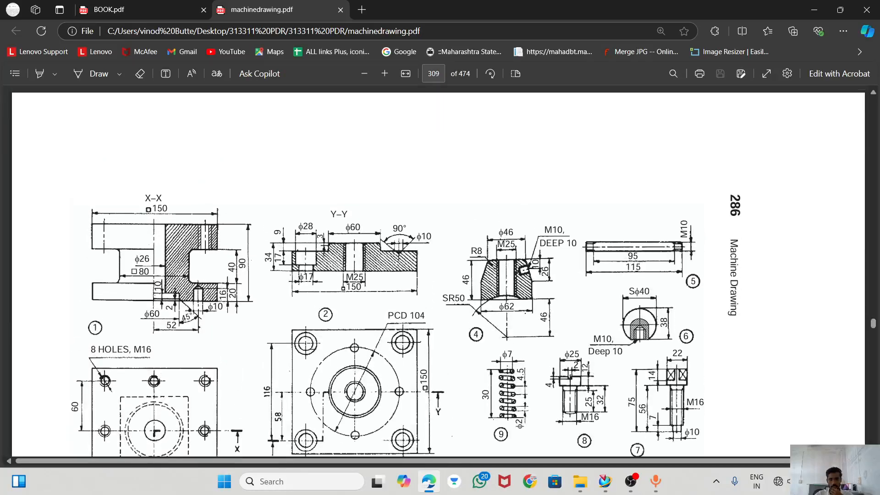
ctrl+scroll(518, 309, up, 5)
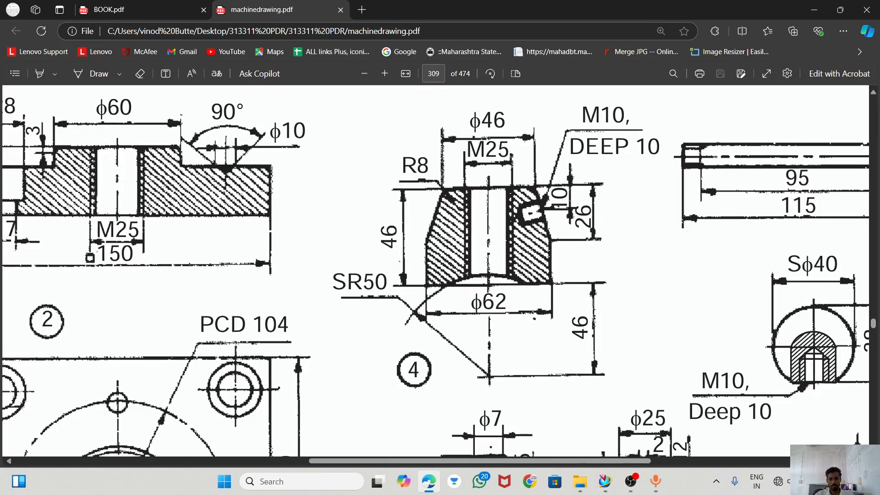
mouse_move(605, 481)
click(605, 481)
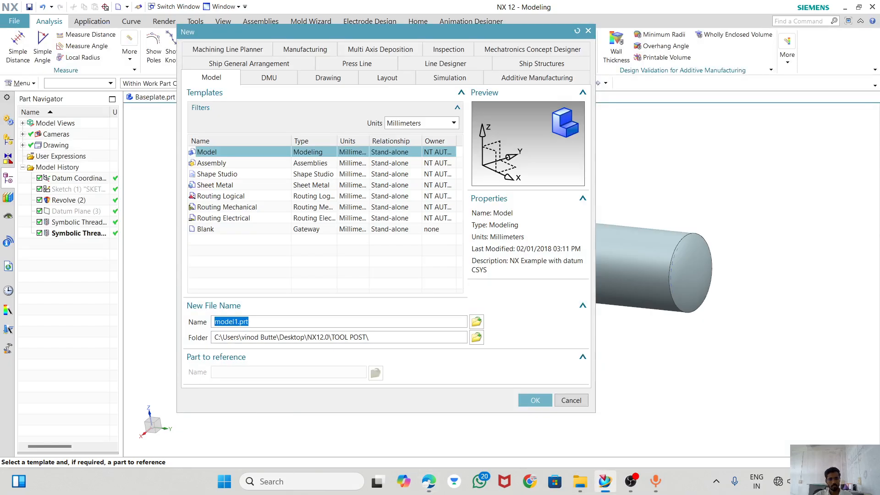
Create the new Model part in millimetres as Clampingnut.prt in the TOOL POST folder and set the graphics background to white.
drag(239, 321, 214, 322)
text(Clampingnut)
click(534, 400)
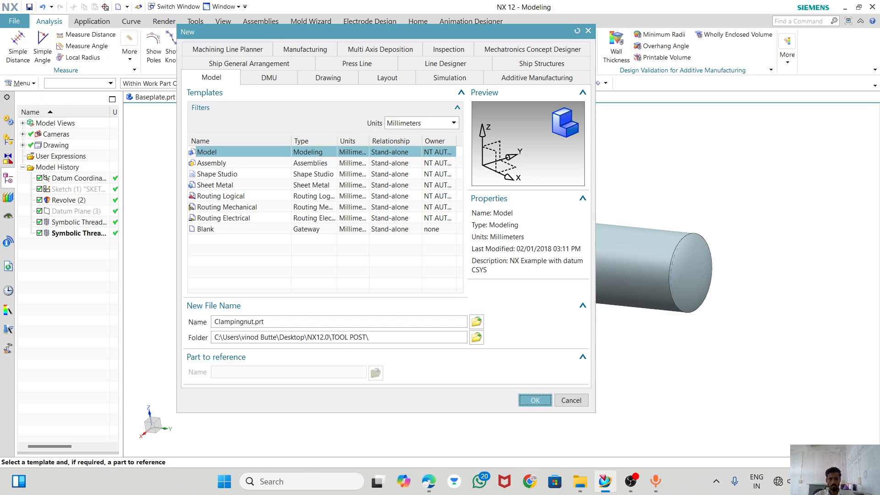
right_click(389, 244)
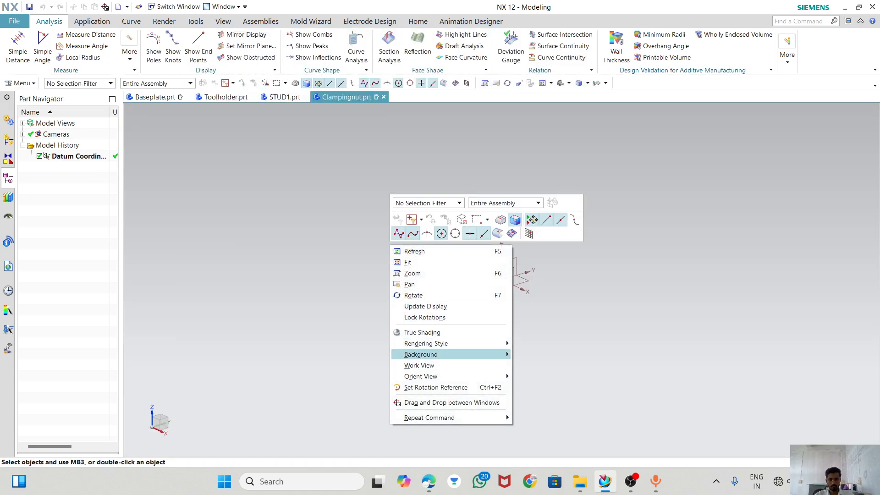
mouse_move(420, 354)
click(551, 356)
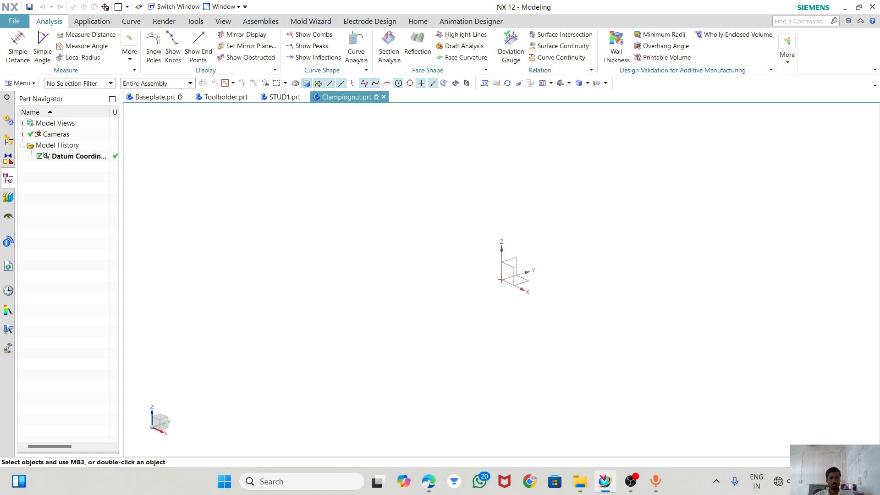
Create a sketch on the YZ plane of the datum coordinate system.
click(417, 21)
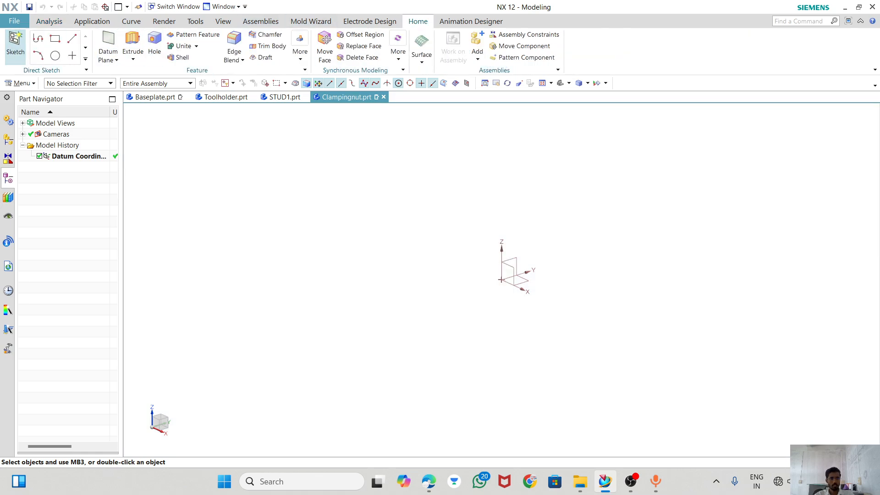
click(15, 43)
click(513, 262)
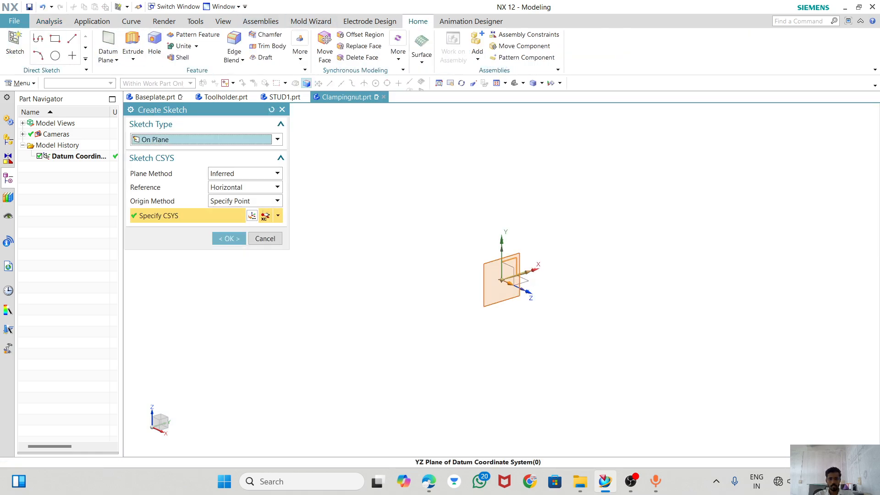
click(229, 238)
key(Return)
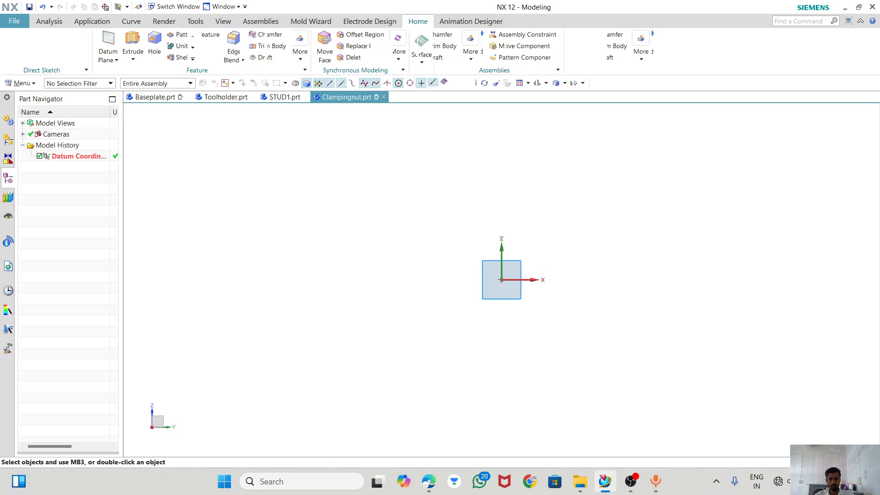
Check the clamping nut in the drawing PDF and sketch a 46 mm vertical line upward about 21 mm from the vertical axis.
key(alt+Tab)
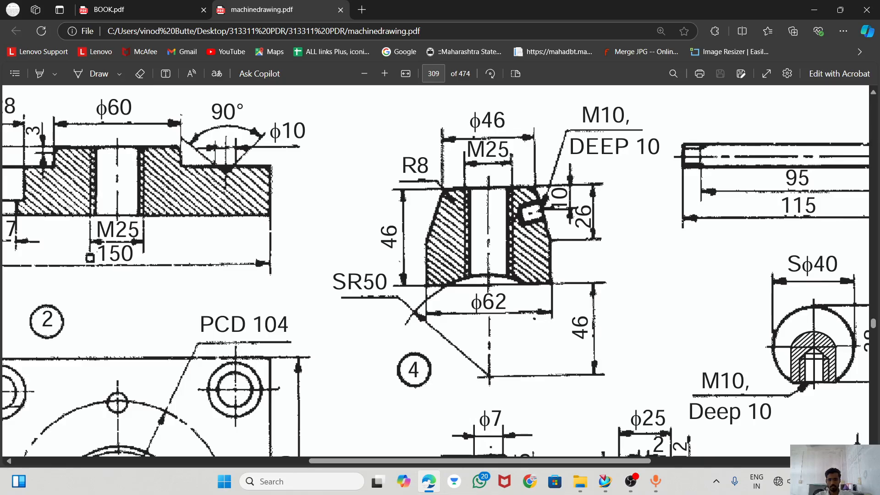
key(alt+Tab)
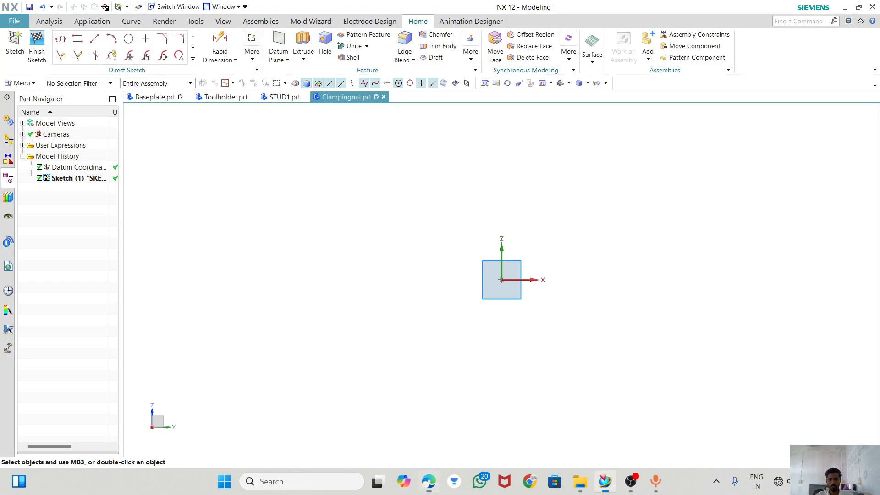
click(94, 39)
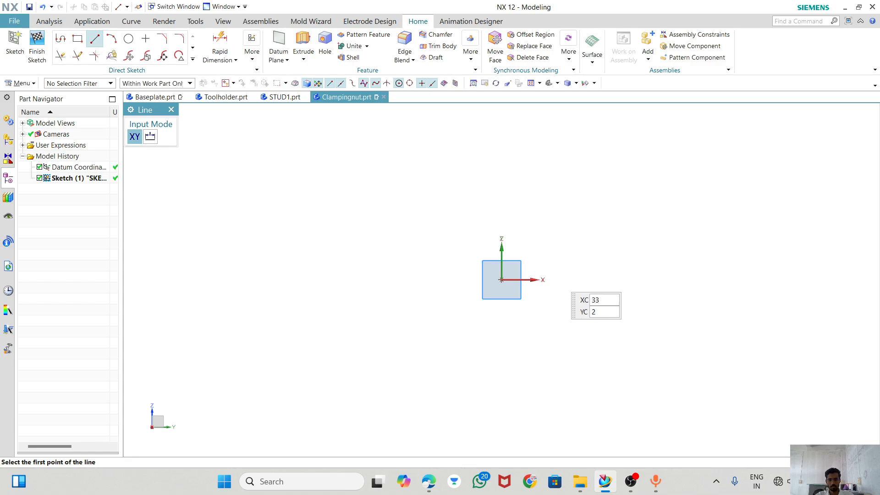
click(534, 279)
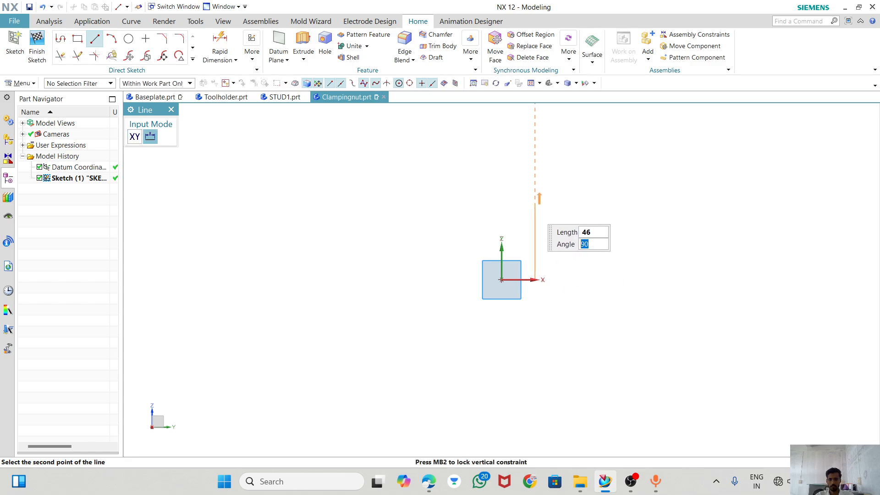
scroll(533, 203, up, 1)
key(Return)
key(Escape)
scroll(526, 316, up, 5)
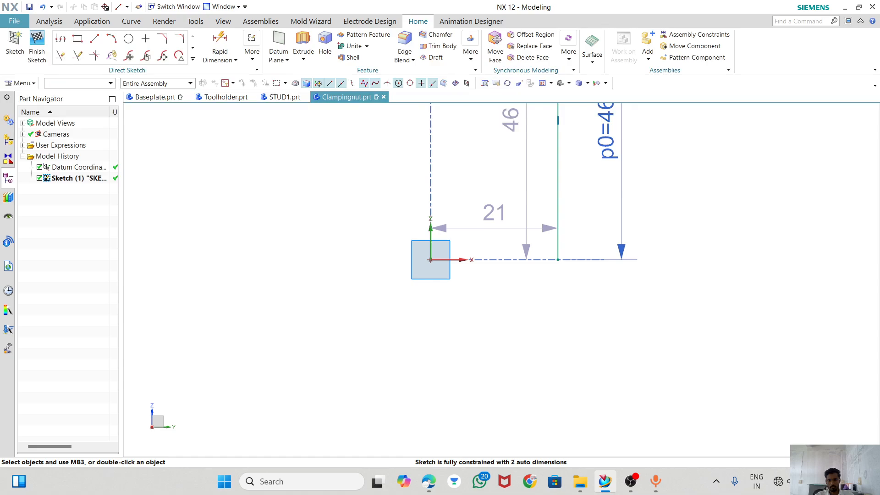
Constrain the line's lower endpoint onto the horizontal axis and set the line's distance from the vertical axis to 12.5 mm.
click(456, 259)
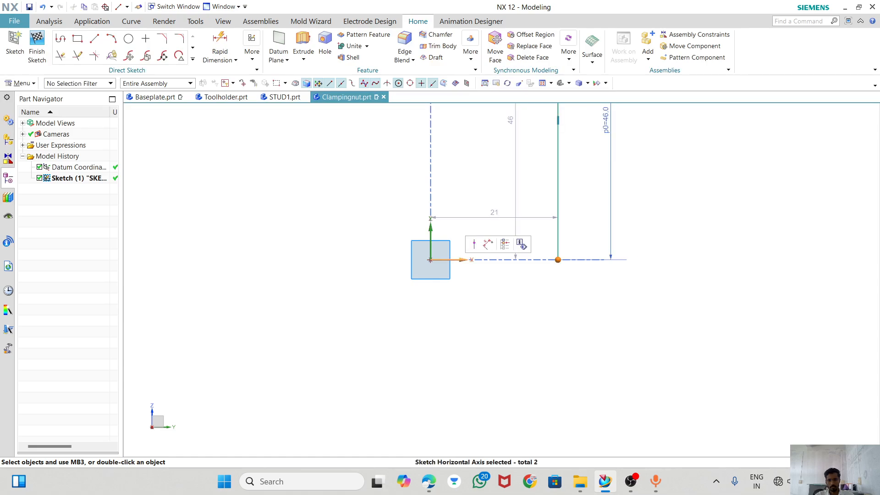
click(474, 245)
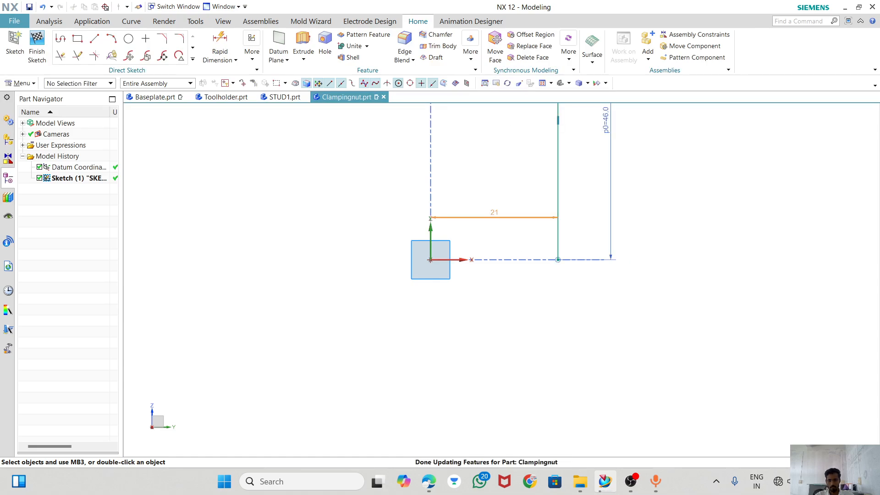
double_click(493, 212)
key(Return)
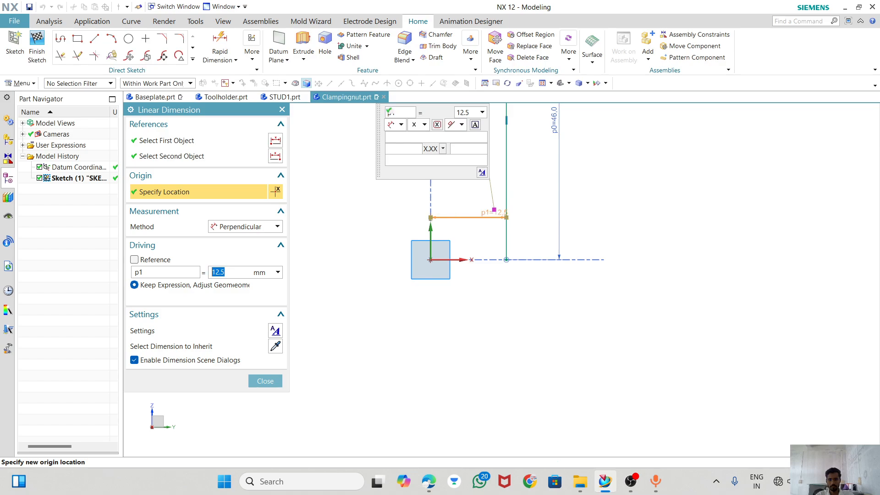
click(265, 381)
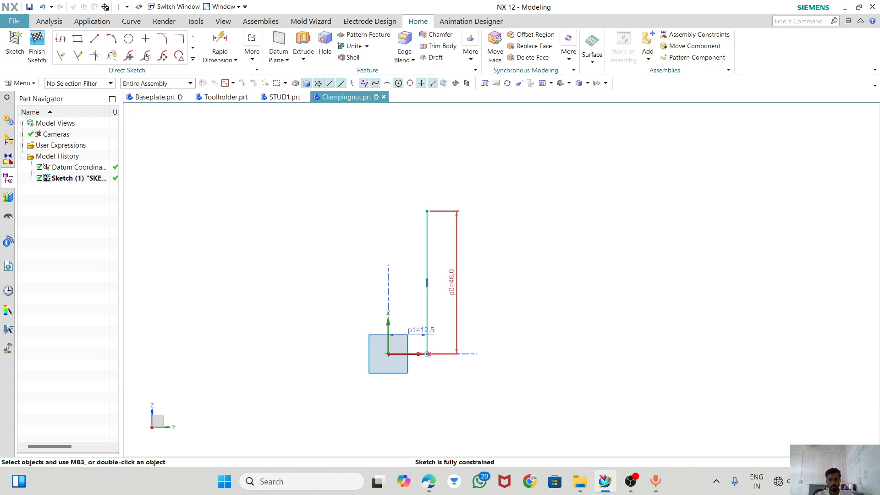
Sketch a short horizontal line outward from the vertical line's upper endpoint, checking the clamping nut's top edge against the drawing PDF.
key(alt+Tab)
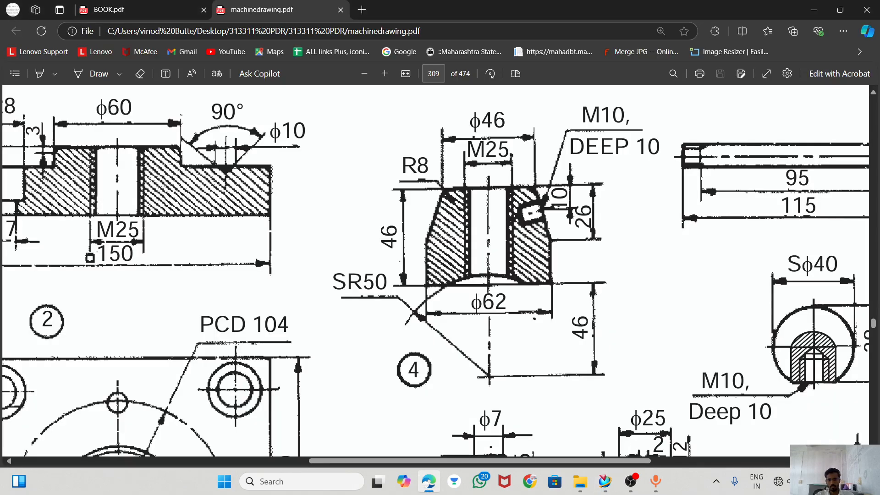
key(alt+Tab)
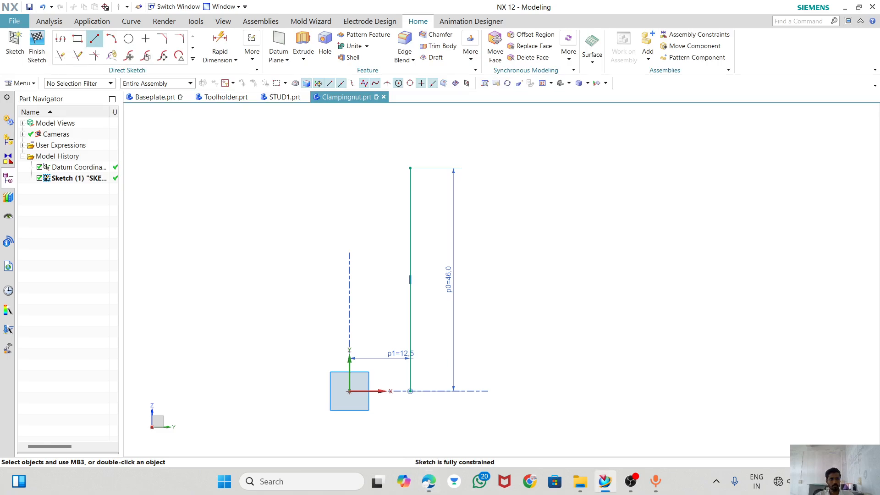
click(95, 39)
click(410, 168)
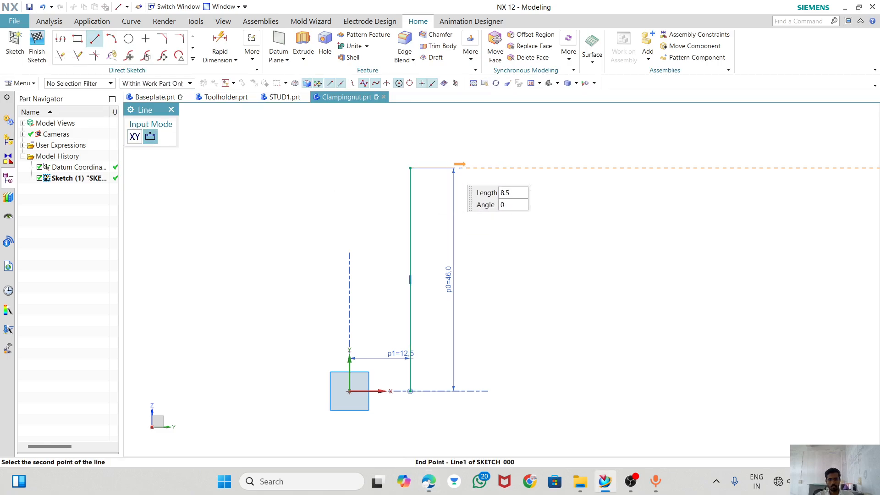
click(463, 168)
key(Escape)
key(alt+Tab)
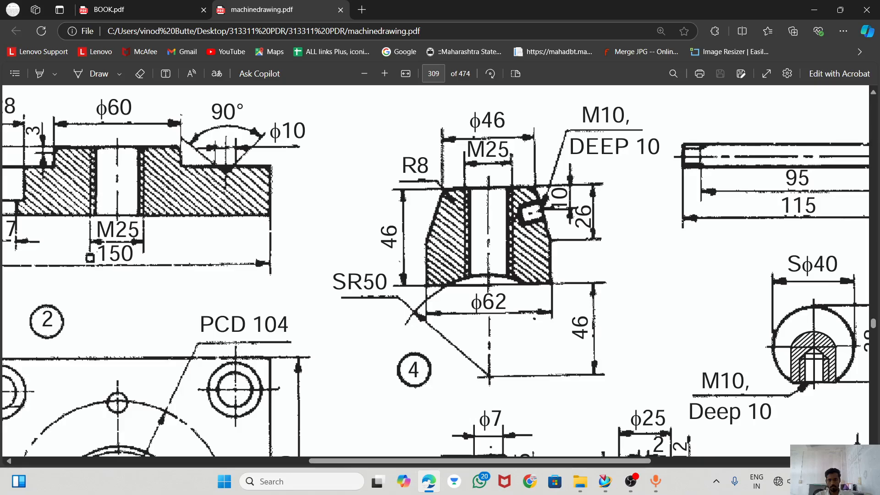
Dimension the top line's outer endpoint from the vertical axis and set the distance to 46/2.
key(alt+Tab)
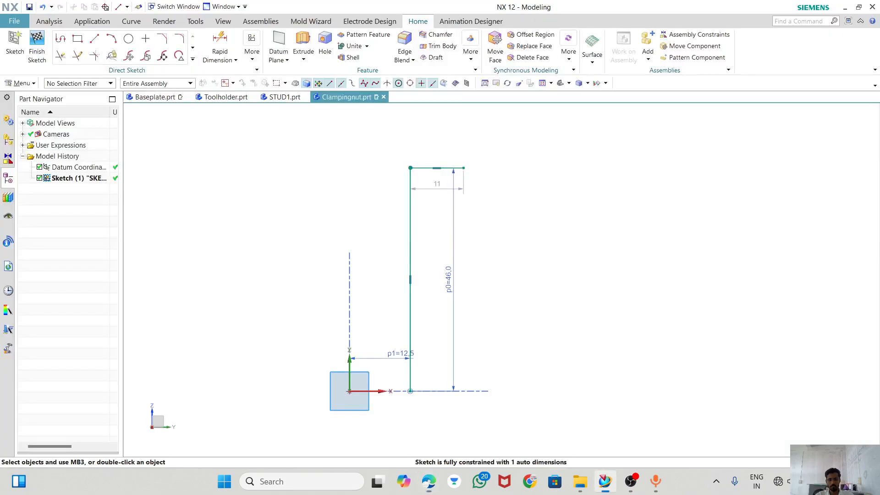
click(219, 46)
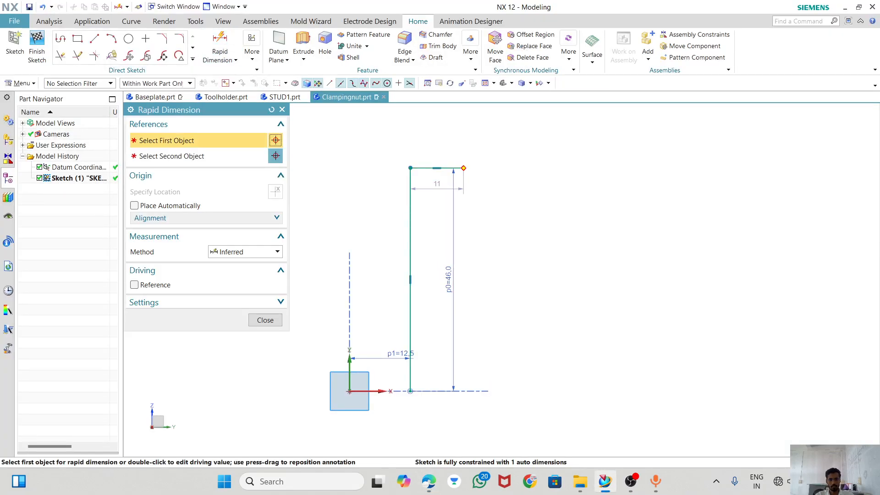
click(463, 168)
click(350, 253)
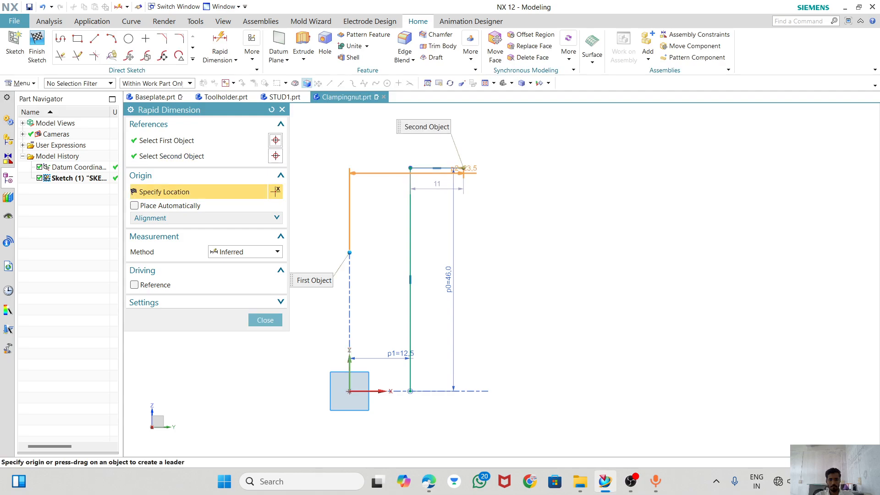
click(389, 127)
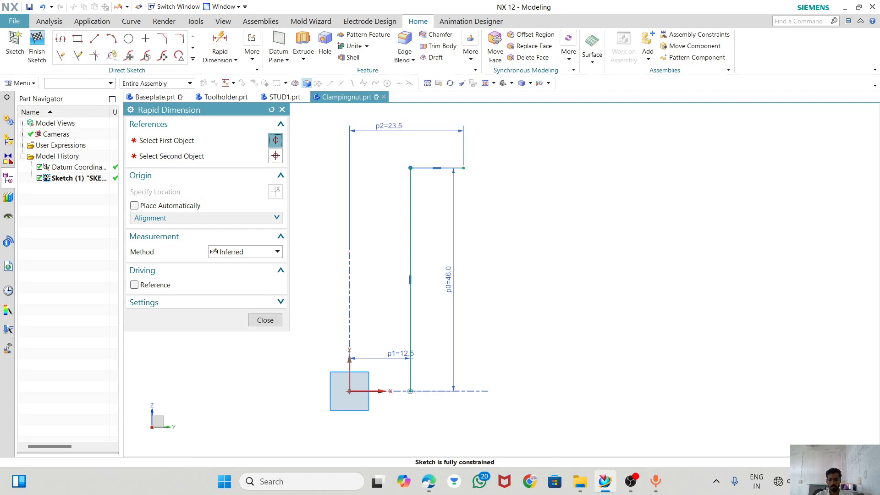
text(46/2)
key(Return)
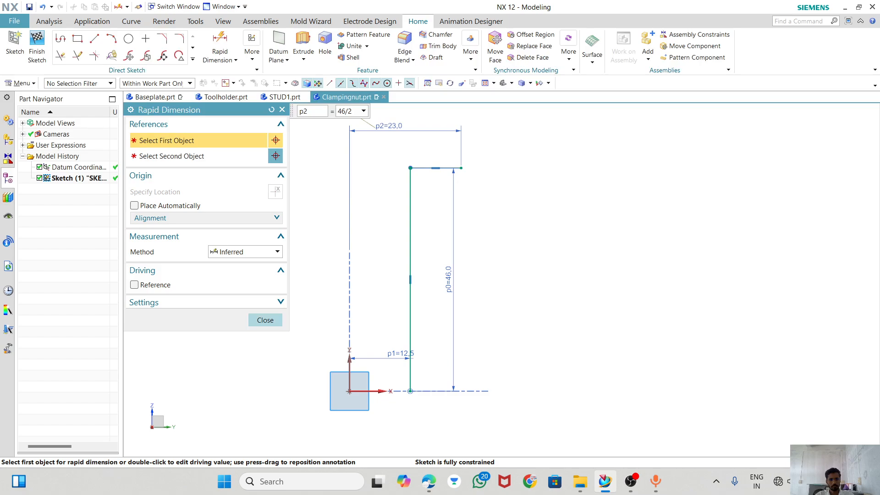
key(Escape)
Check the nut's base in the drawing PDF and sketch a horizontal line about 22 mm long outward from the vertical line's lower endpoint.
key(alt+Tab)
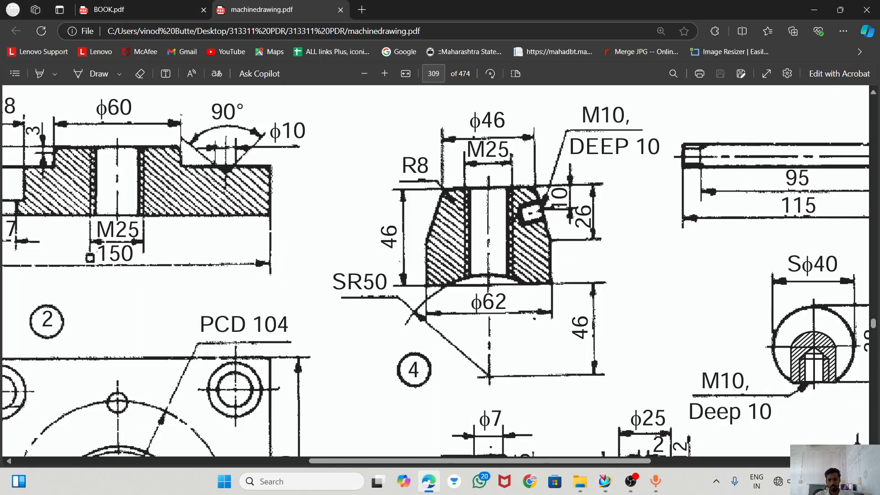
key(alt+Tab)
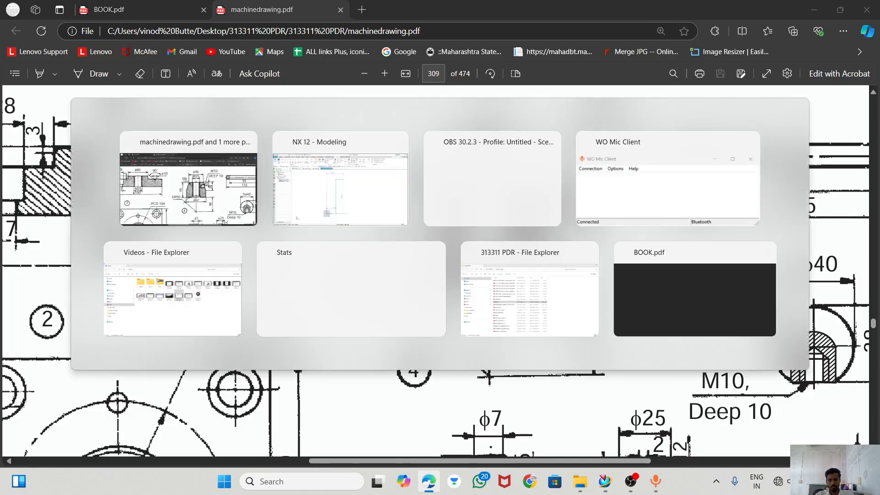
key(l)
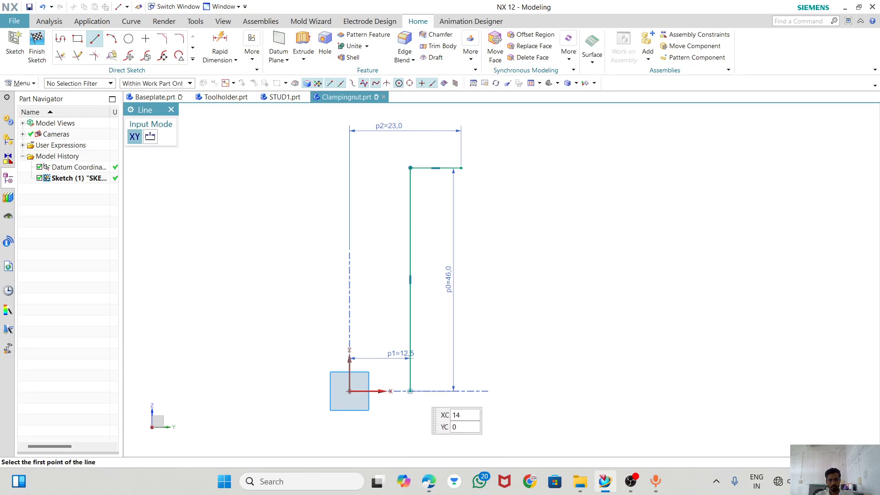
click(411, 391)
click(516, 391)
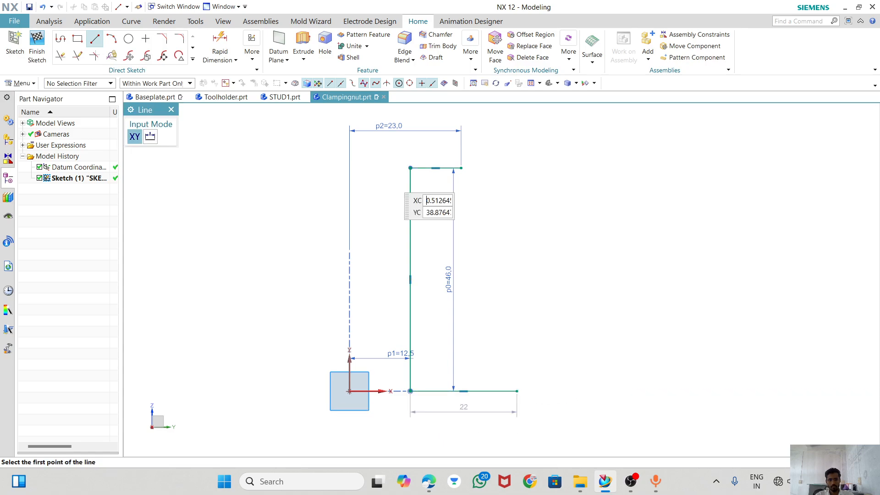
Dimension the bottom line's outer endpoint from the vertical axis and set the distance to 62/2.
click(219, 48)
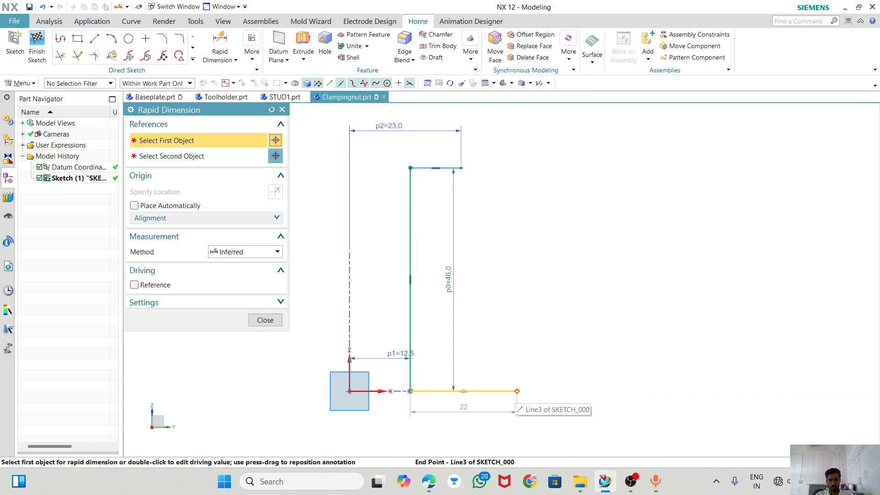
click(513, 392)
click(349, 369)
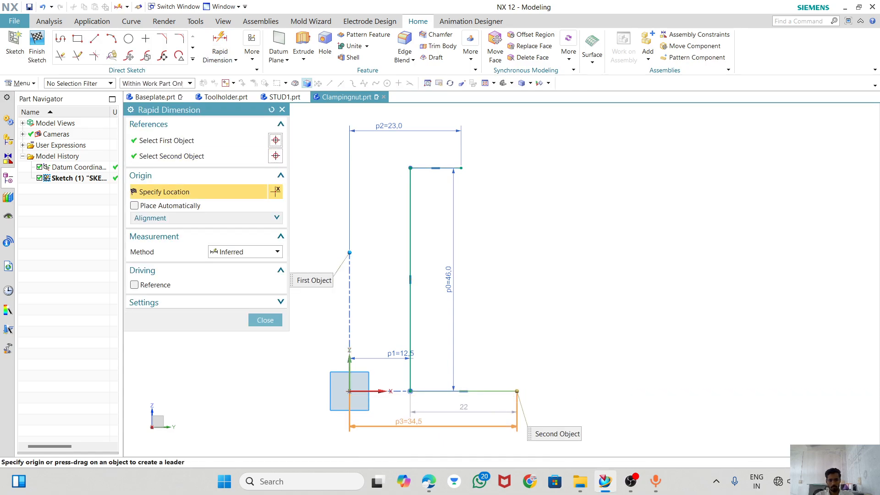
click(410, 422)
text(62)
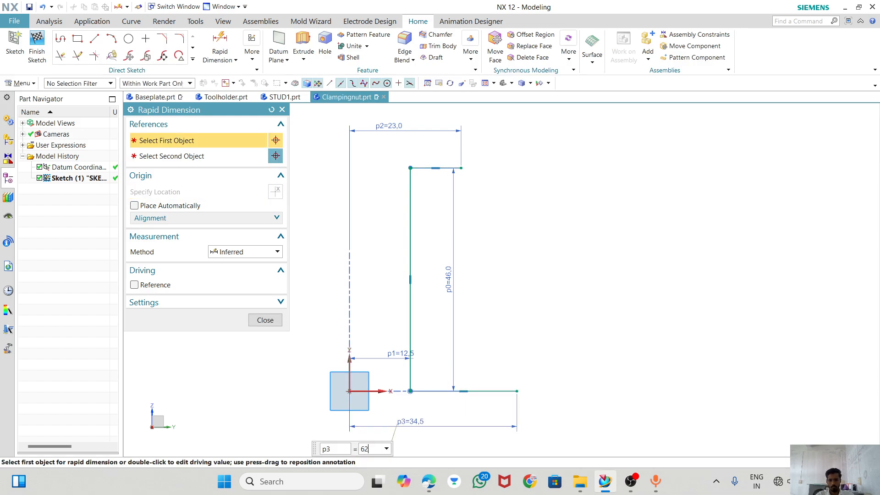
text(/2)
key(Return)
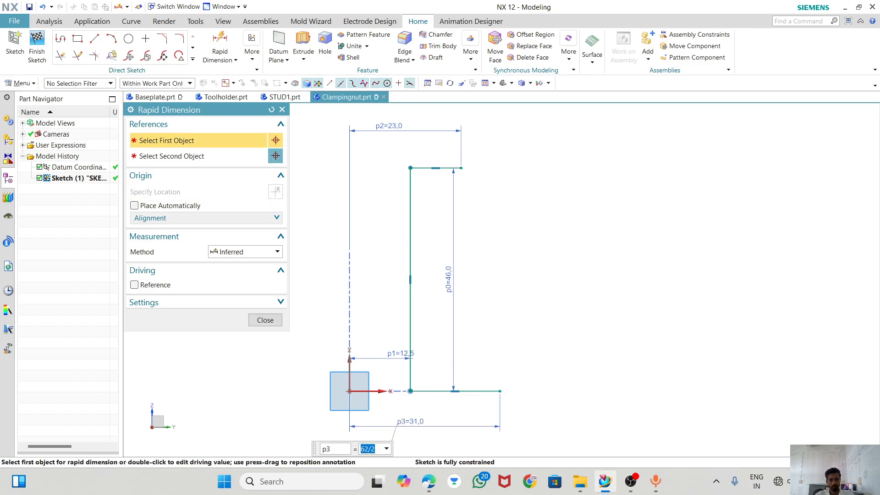
key(Escape)
Check the nut's outer side in the drawing PDF and sketch a vertical line about 19 mm upward from the bottom line's outer endpoint.
key(alt+Tab)
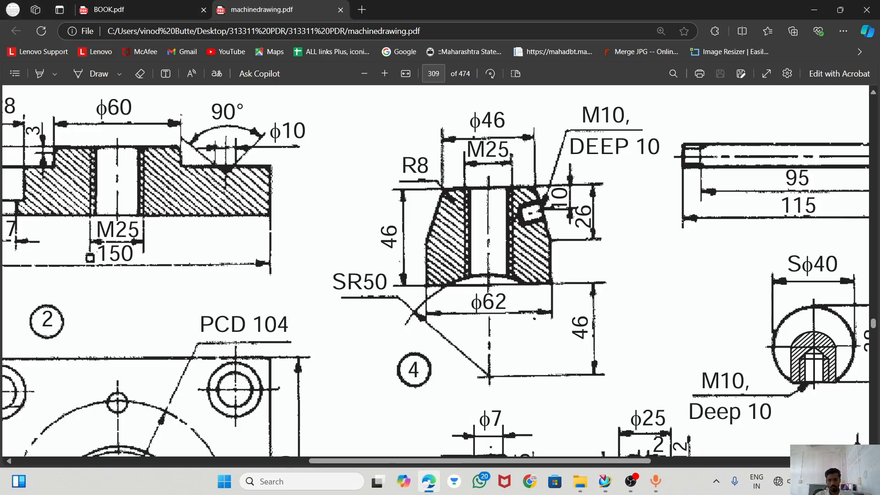
key(alt+Tab)
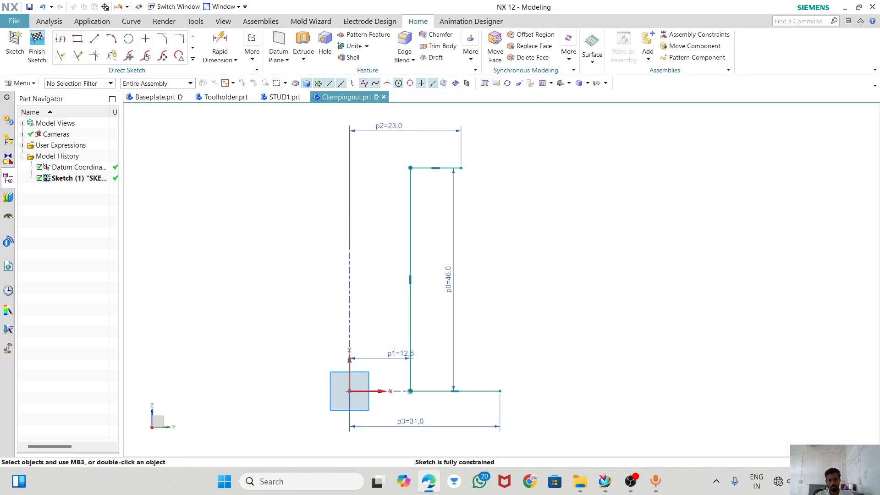
click(94, 38)
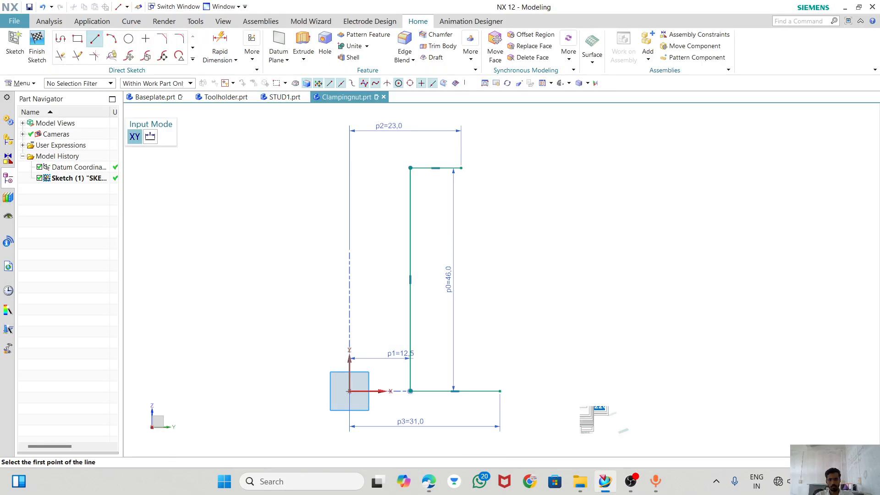
click(500, 391)
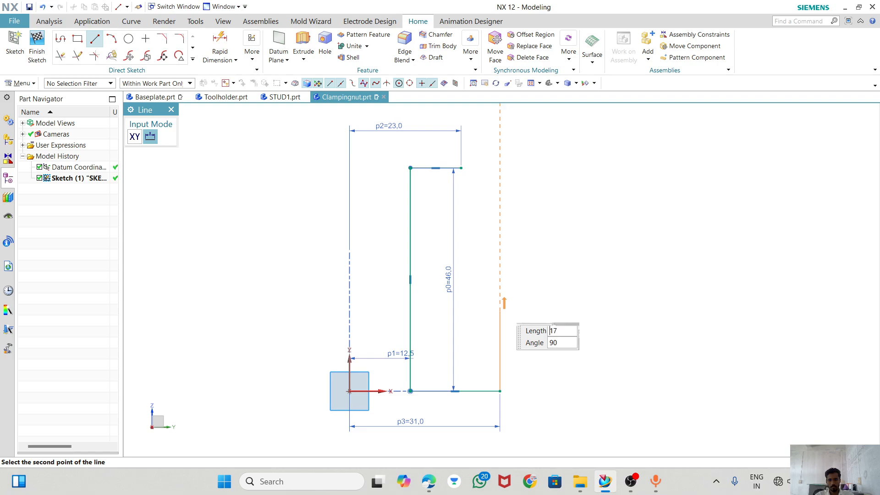
click(500, 299)
key(Escape)
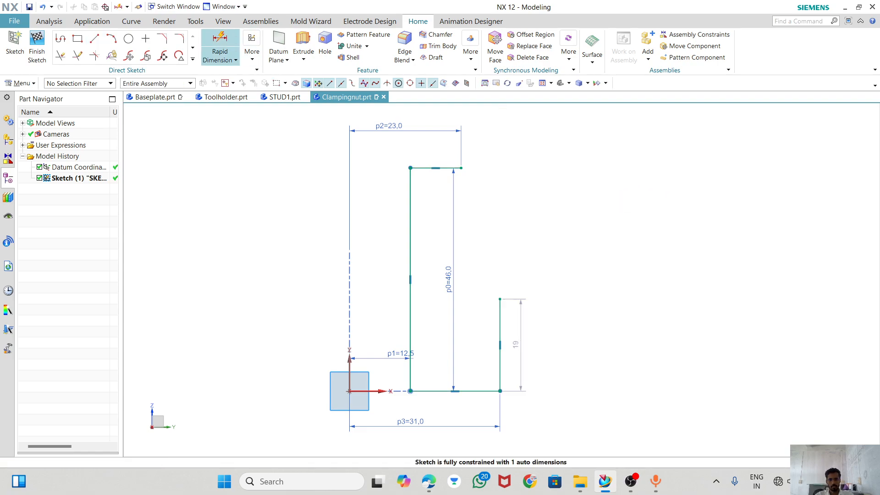
Set the vertical distance between the top line's outer endpoint and the outer vertical line's upper endpoint to 26 mm.
click(220, 46)
click(460, 168)
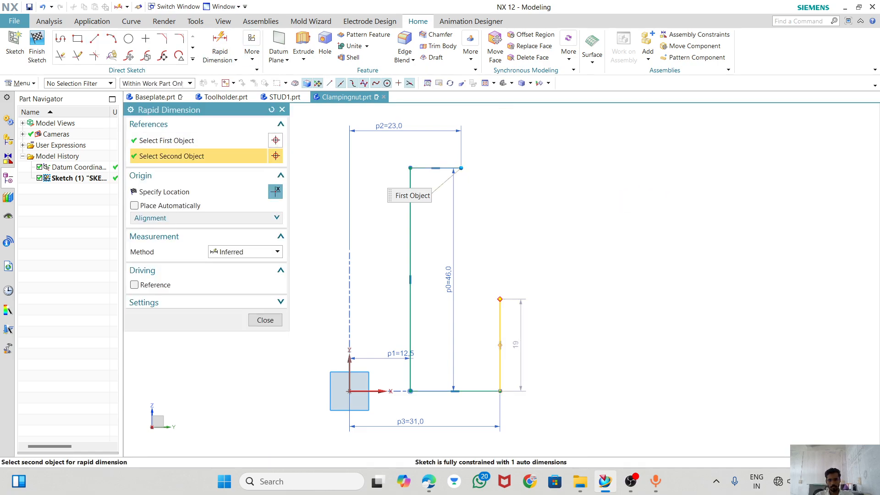
click(500, 302)
click(573, 234)
text(26)
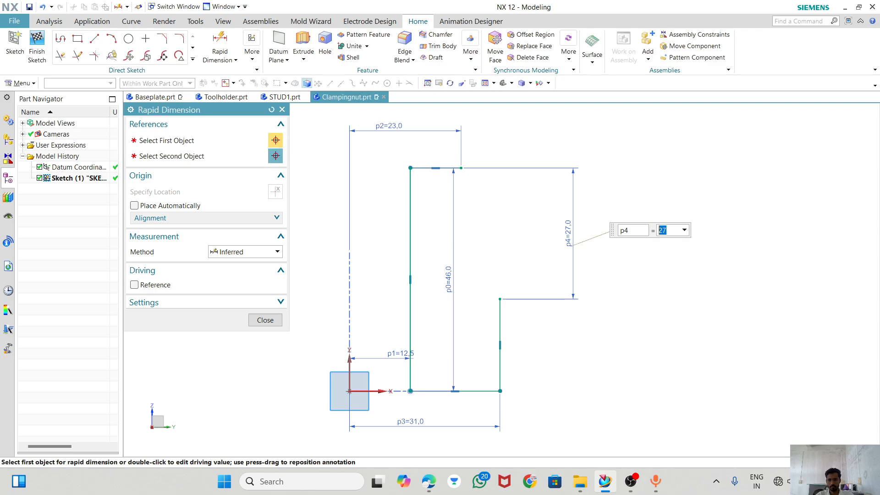
key(Return)
click(265, 319)
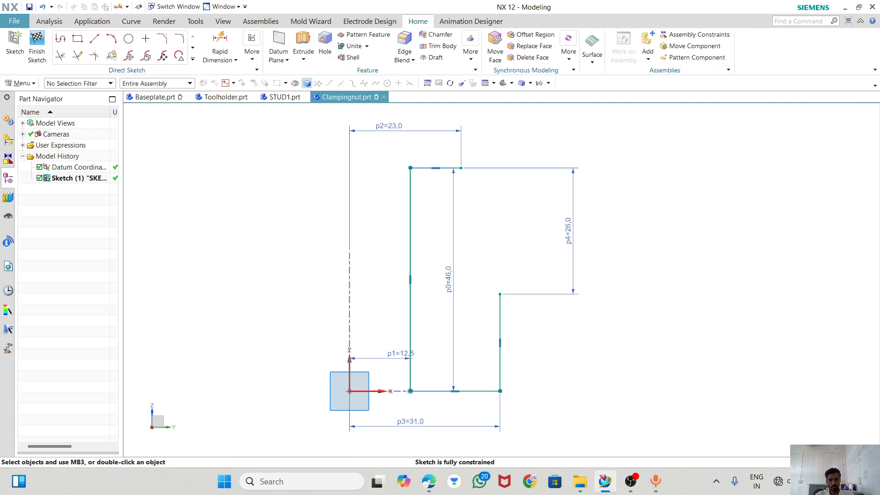
Check the taper in the drawing PDF and close the profile with a slanted line joining the top line to the outer vertical line.
key(alt+Tab)
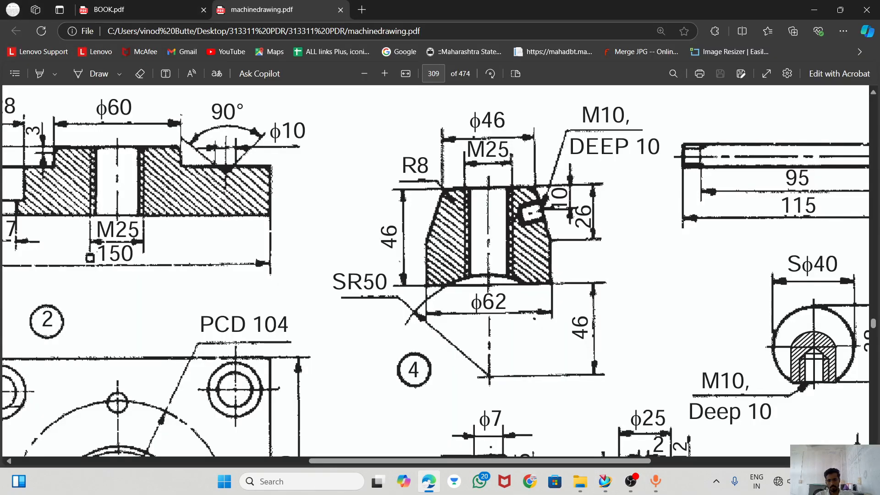
key(alt+Tab)
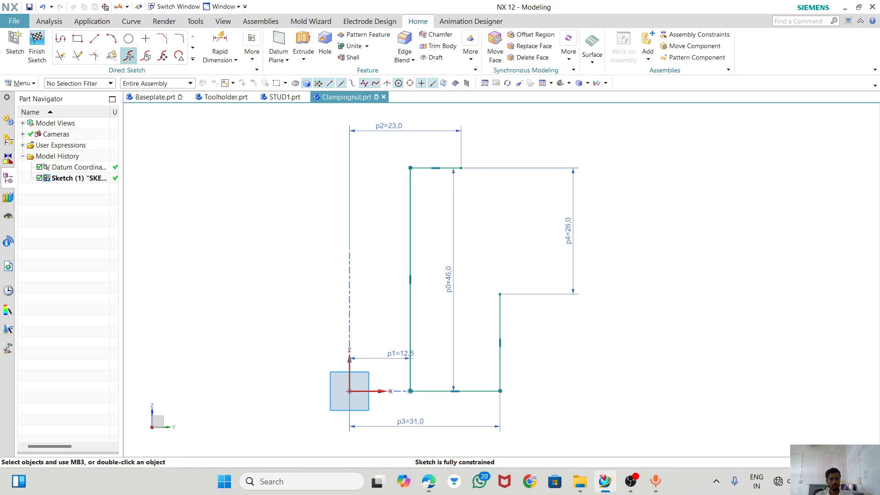
click(95, 38)
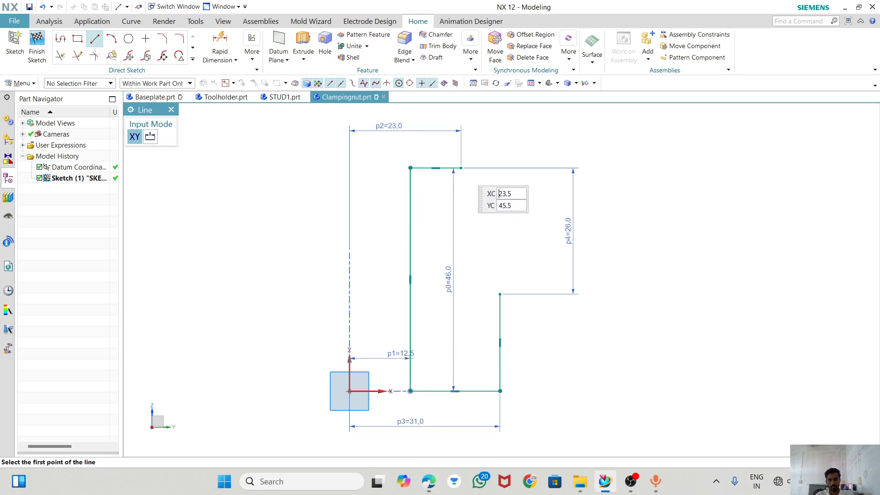
click(461, 167)
click(500, 294)
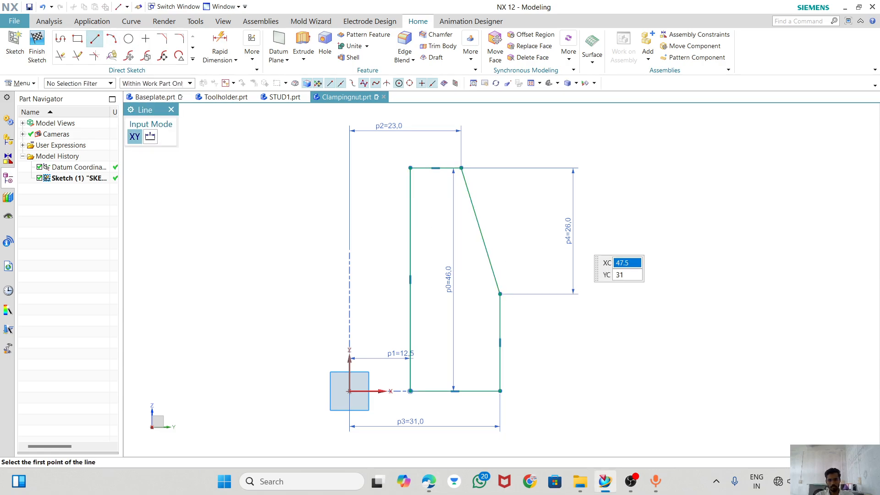
key(Escape)
Check the corner radius in the drawing PDF and fillet the corner between the top line and the slanted line with radius 8 mm.
key(alt+Tab)
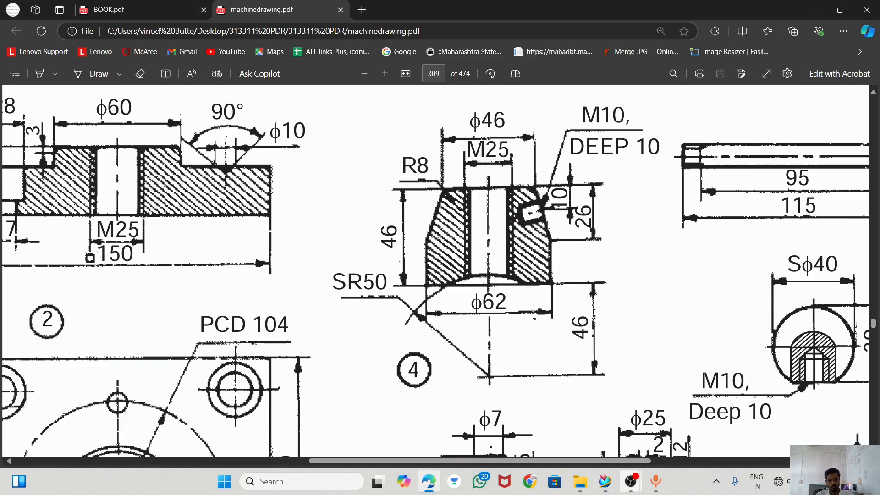
key(alt+Tab)
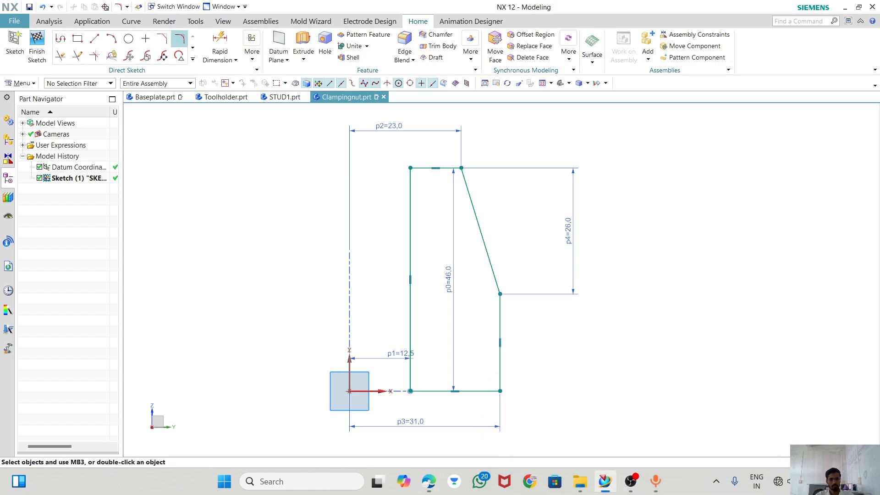
click(449, 168)
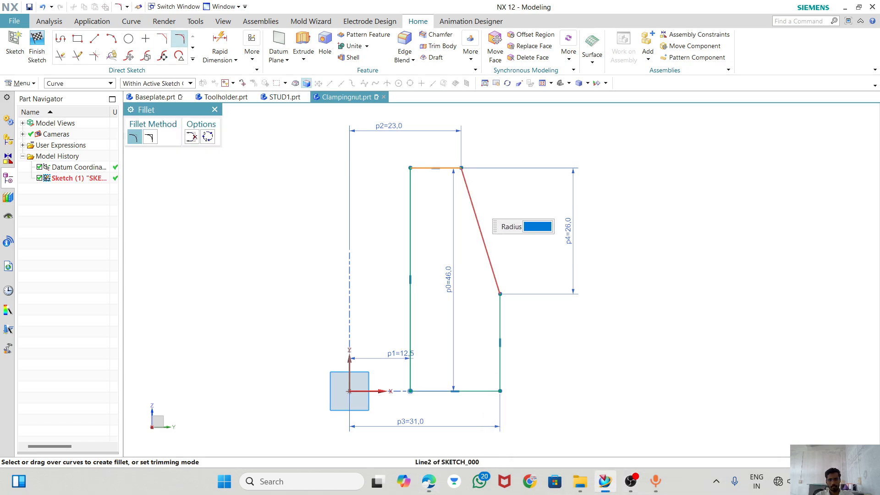
click(479, 224)
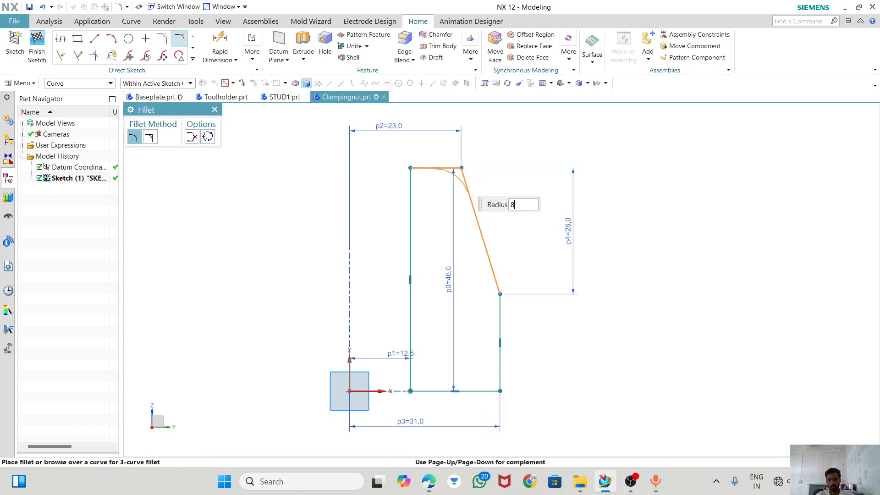
key(Return)
scroll(431, 226, up, 2)
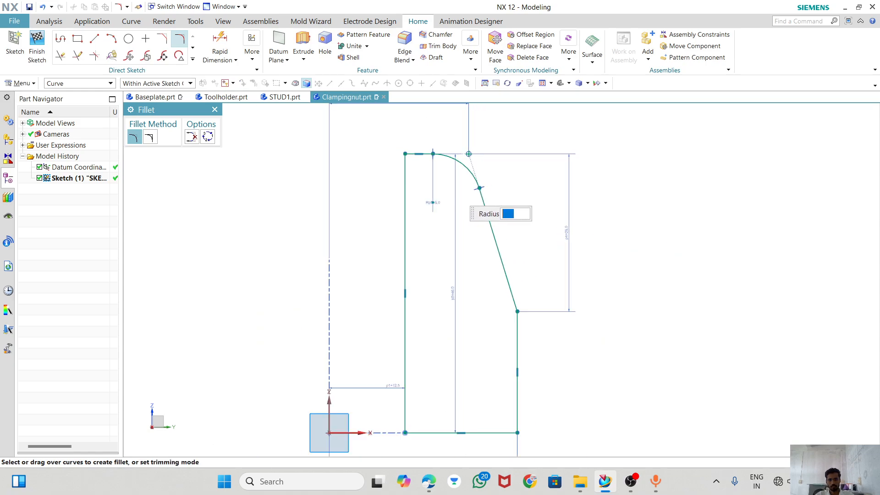
key(alt+Tab)
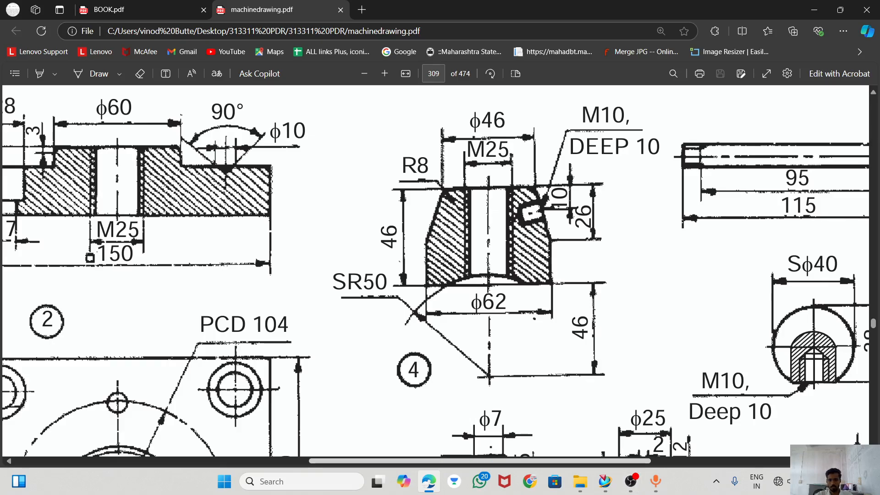
click(605, 481)
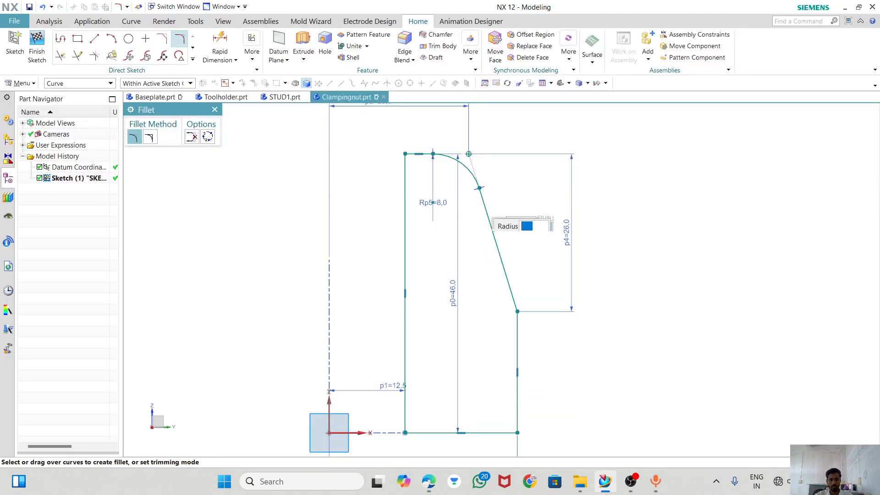
scroll(476, 200, up, 2)
click(95, 38)
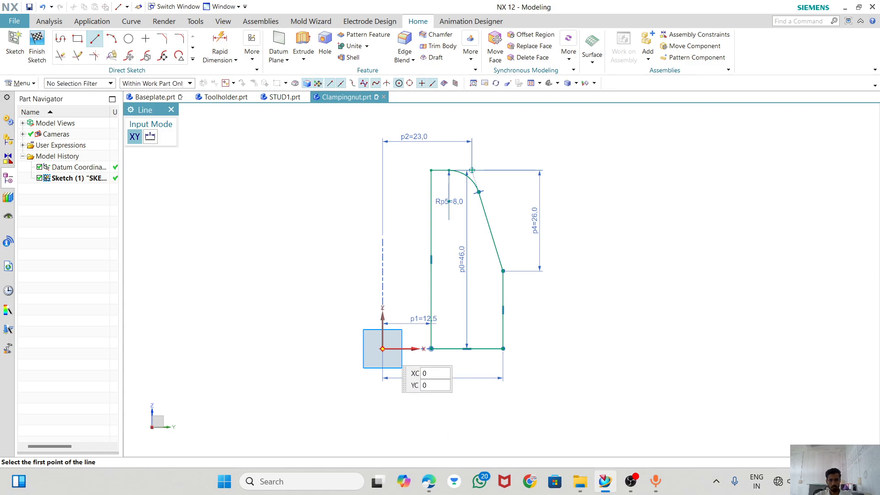
click(383, 349)
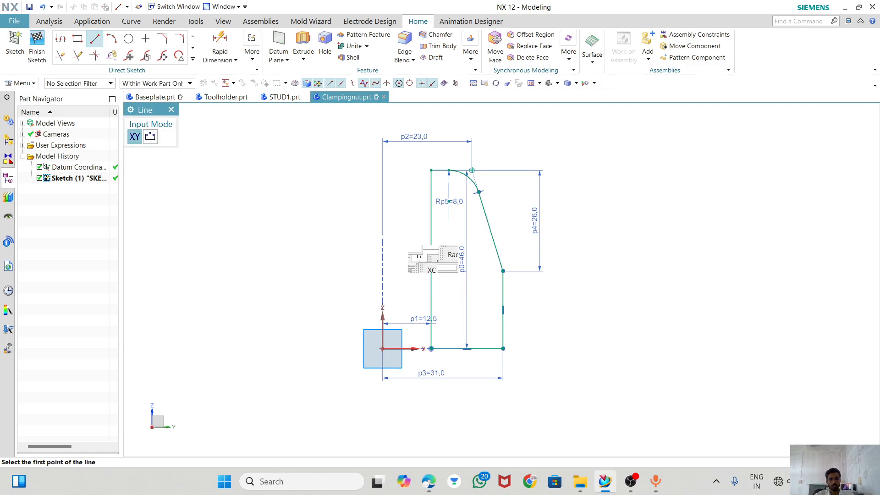
key(Escape)
Check the base's spherical radius in the drawing PDF and sketch a 50 mm diameter circle centred about 38 mm below the origin.
click(128, 38)
key(alt+Tab)
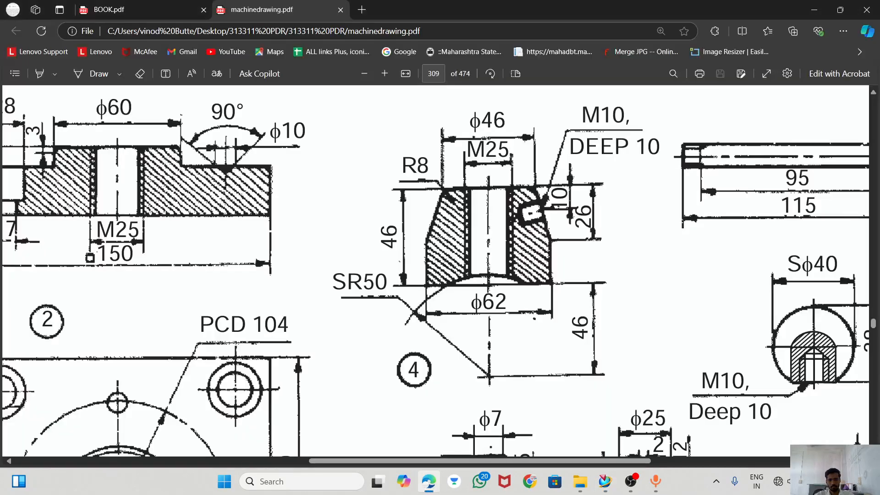
key(alt+Tab)
click(398, 404)
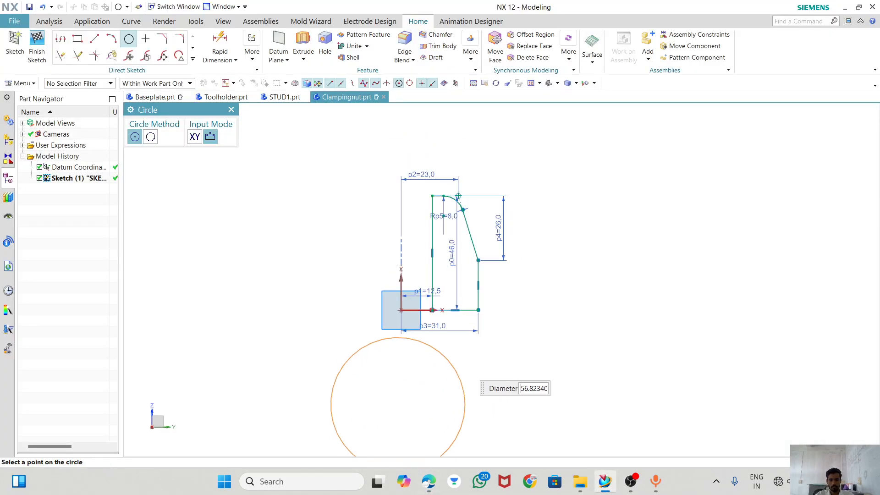
key(Return)
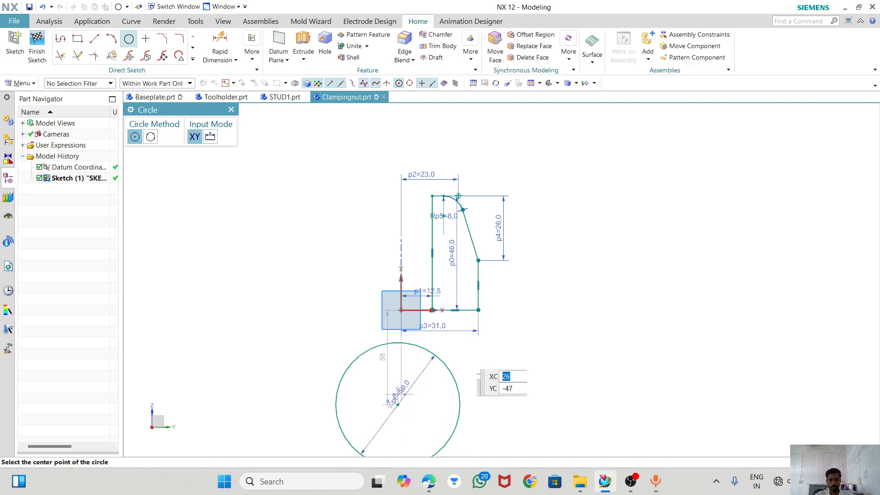
scroll(420, 418, up, 3)
click(377, 392)
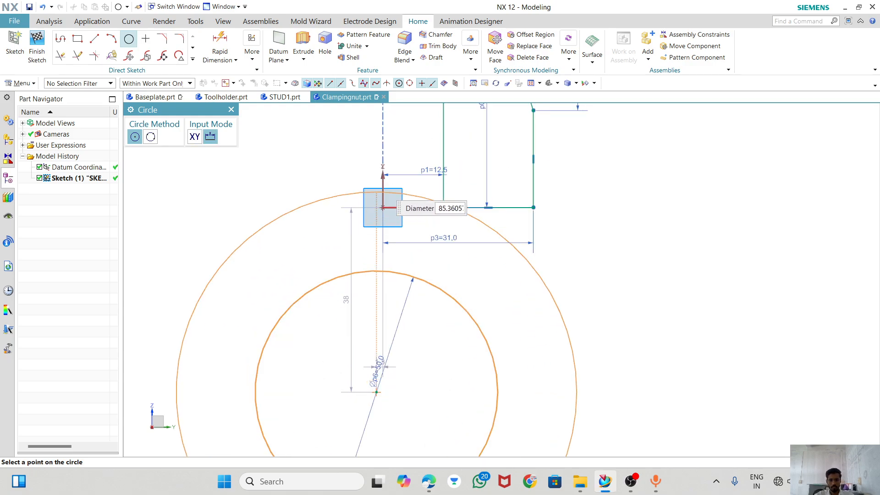
key(Escape)
key(Escape)
Constrain the circle's centre point to lie on the vertical sketch axis.
click(376, 392)
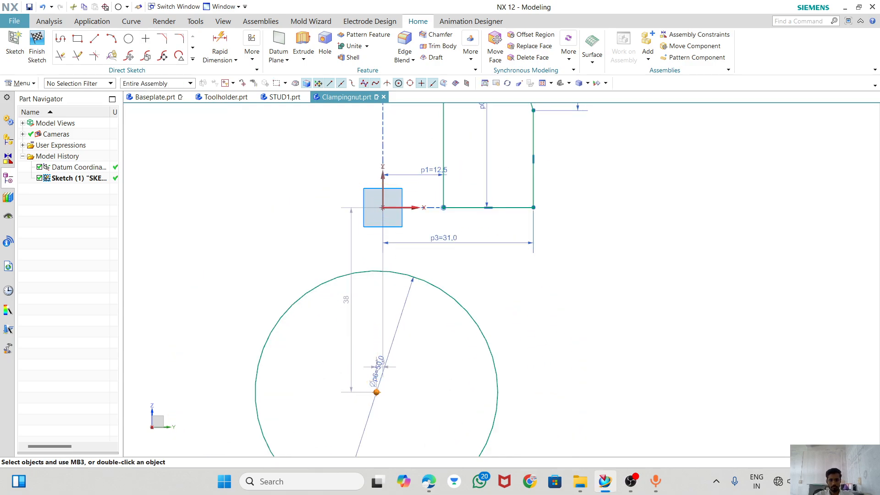
click(382, 183)
click(399, 172)
scroll(363, 389, up, 2)
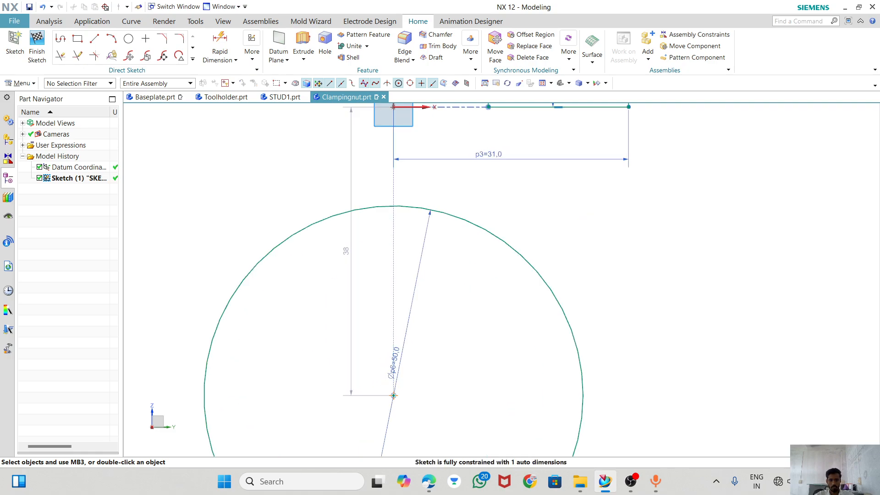
Set the vertical distance from the origin to the circle's centre to 46 mm.
double_click(351, 251)
text(4)
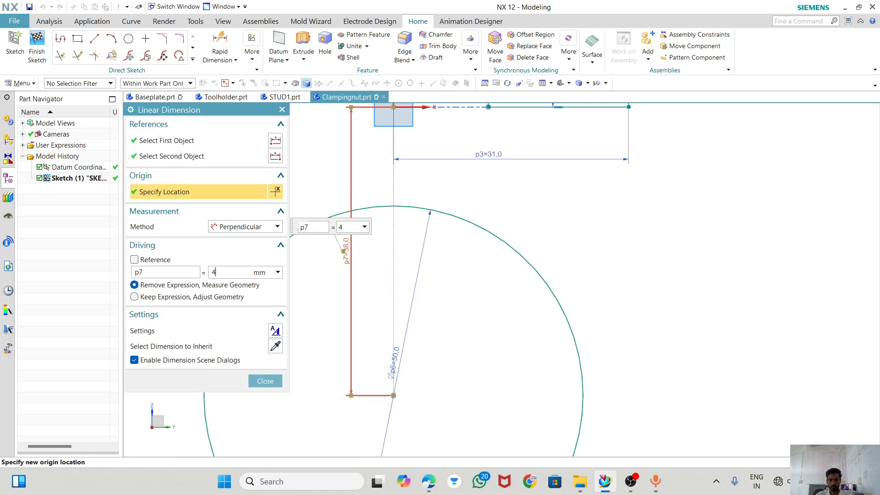
text(6)
key(Return)
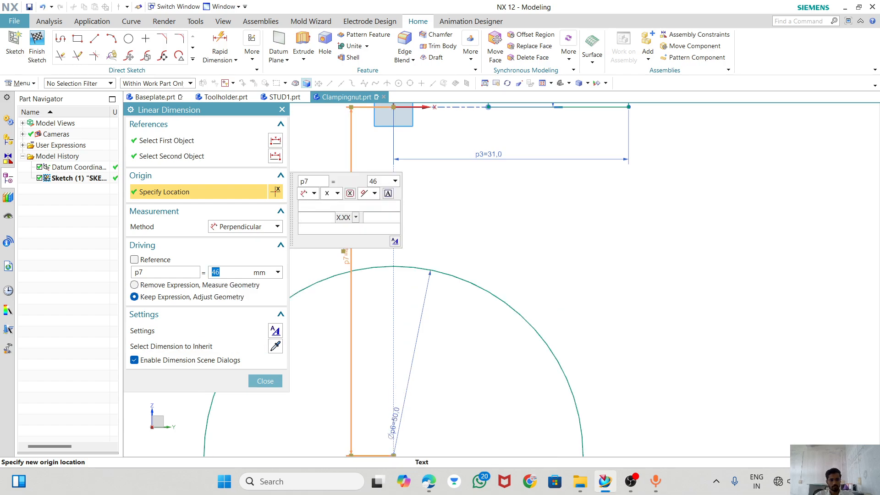
key(Escape)
Check the SR50 callout in the drawing PDF and set the circle's diameter to 100 mm.
key(alt+Tab)
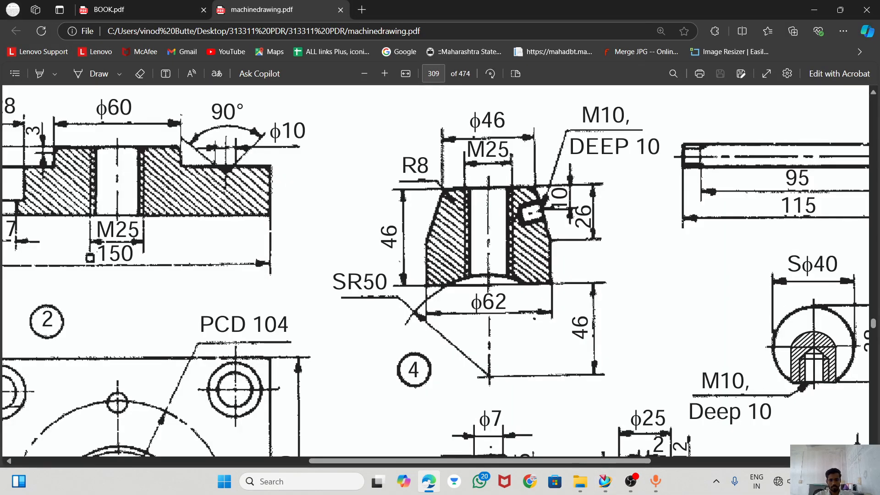
key(alt+Tab)
scroll(374, 200, down, 3)
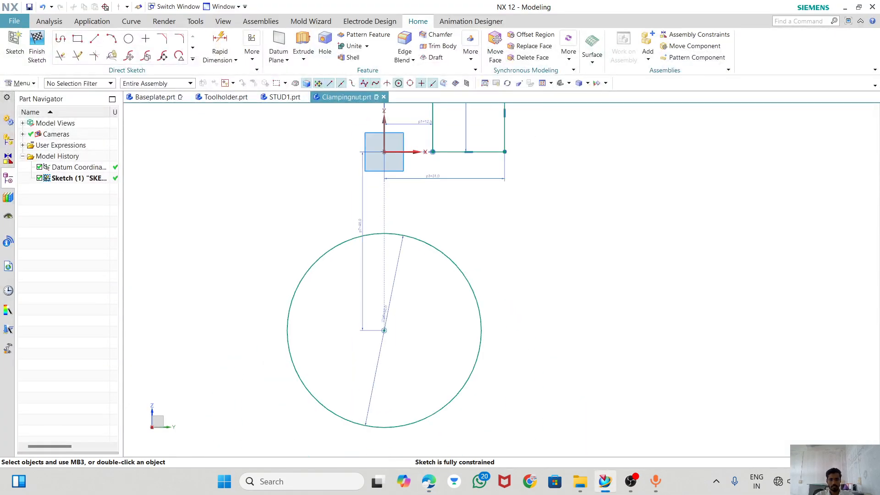
drag(386, 313, 266, 248)
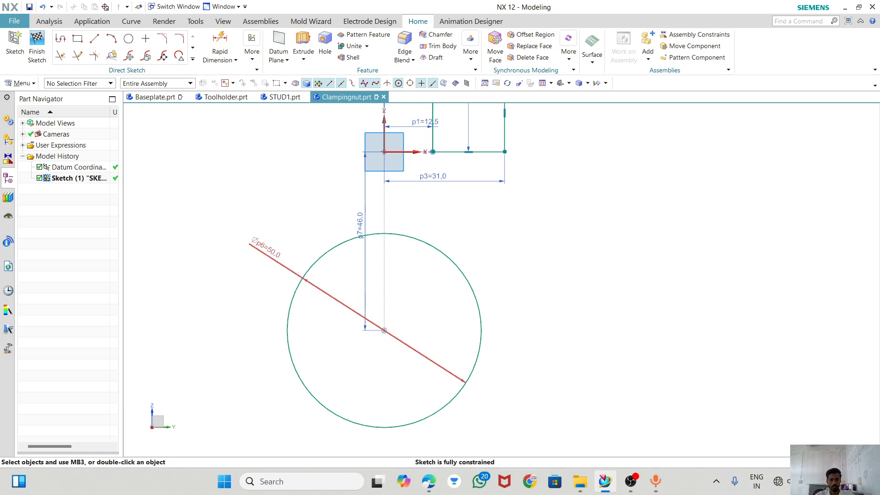
double_click(266, 249)
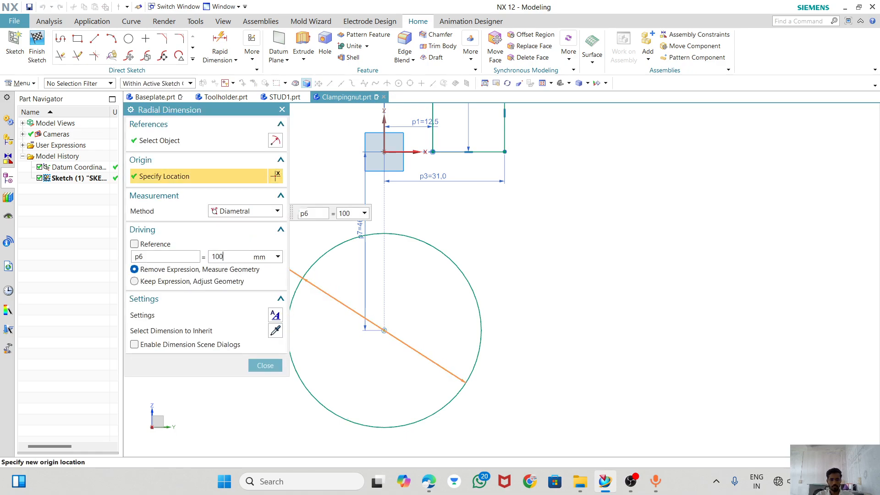
text(100)
key(Return)
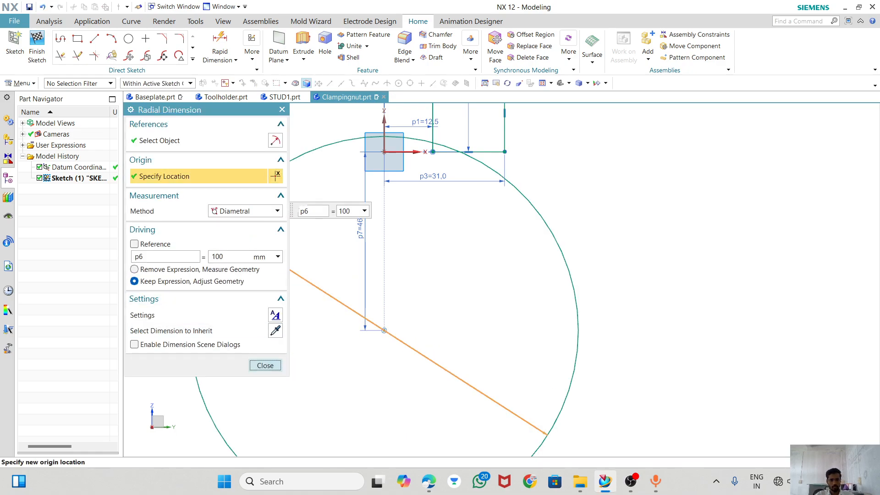
click(265, 365)
scroll(442, 143, up, 5)
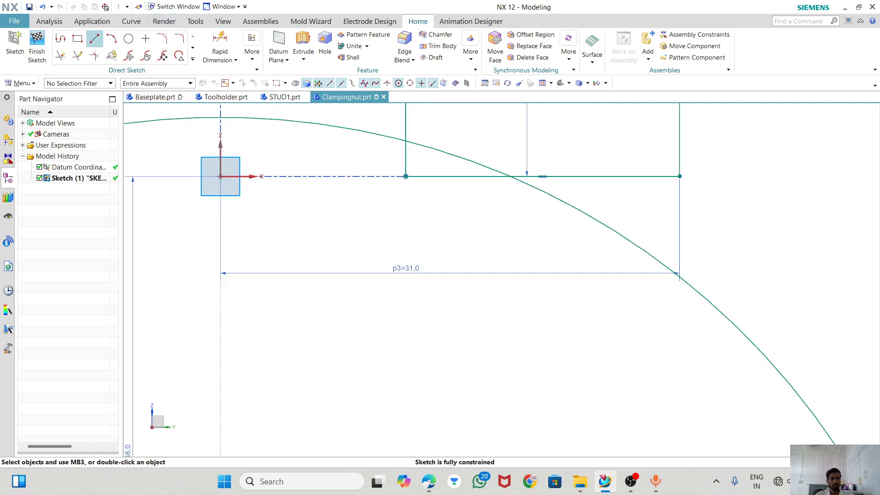
click(78, 55)
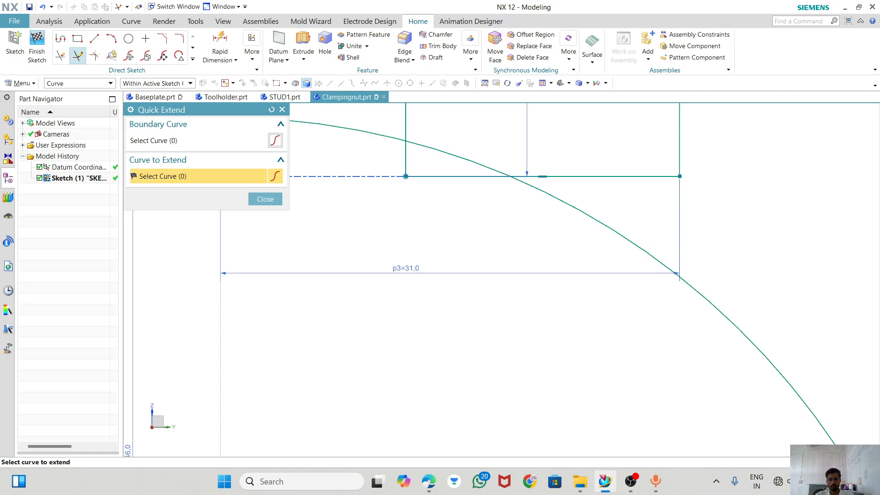
scroll(564, 234, down, 5)
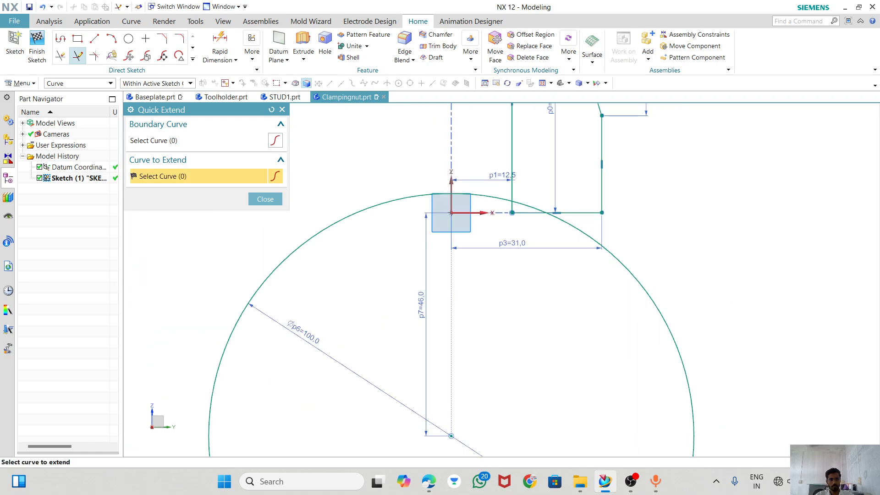
key(Escape)
Trim the circle and the overlapping line ends, keeping only the arc between the bore line and the bottom line.
key(t)
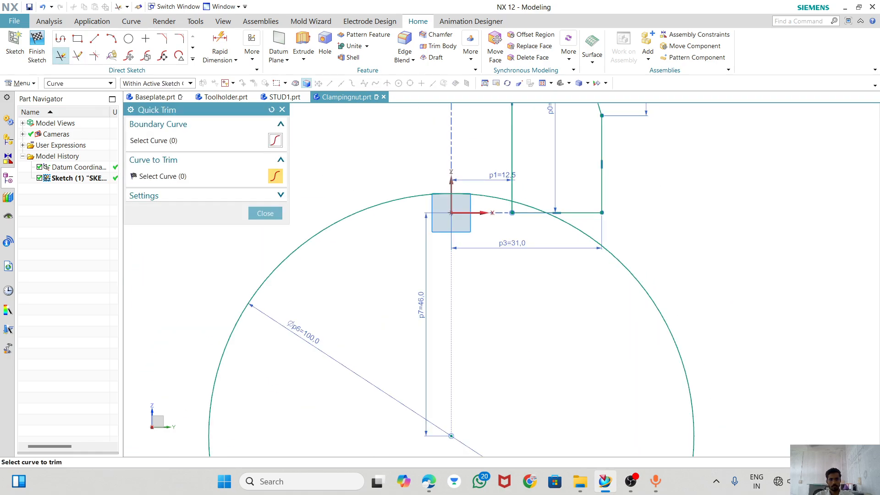
scroll(546, 220, up, 2)
scroll(545, 220, up, 3)
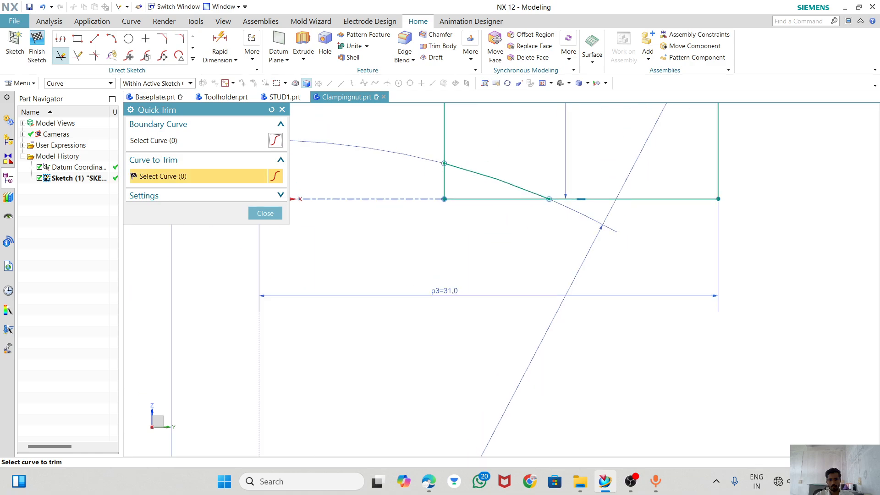
mouse_move(431, 176)
mouse_down()
mouse_move(477, 212)
mouse_move(478, 229)
mouse_up()
key(Escape)
scroll(612, 306, down, 4)
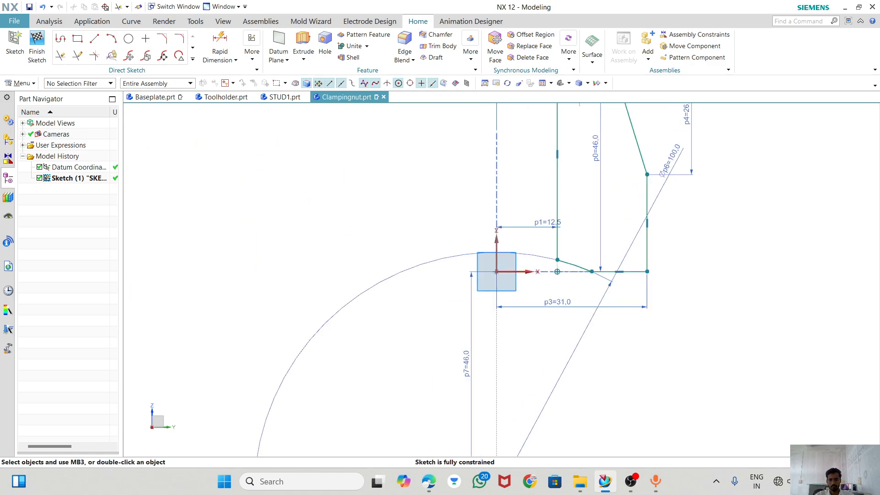
Reposition the circle's diameter dimension, its 46 mm centre dimension and the 31 mm base dimension clear of the profile.
scroll(465, 276, down, 1)
drag(629, 184, 420, 257)
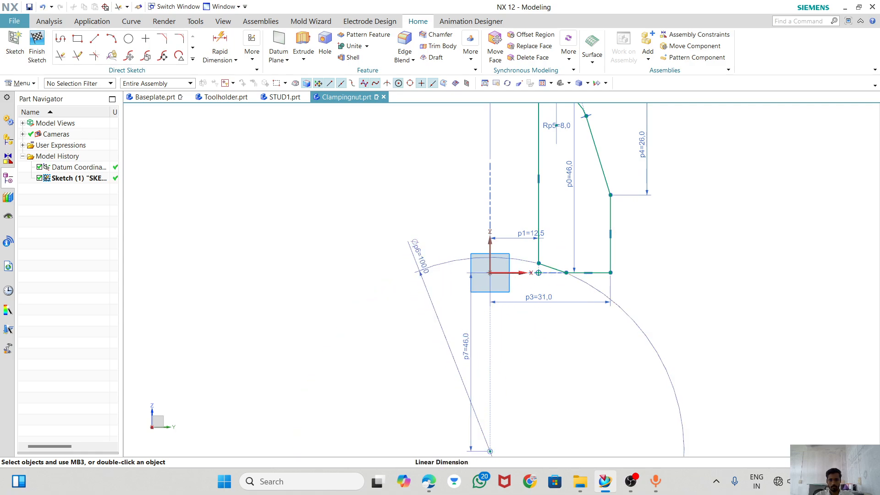
drag(466, 346, 679, 362)
drag(538, 297, 566, 337)
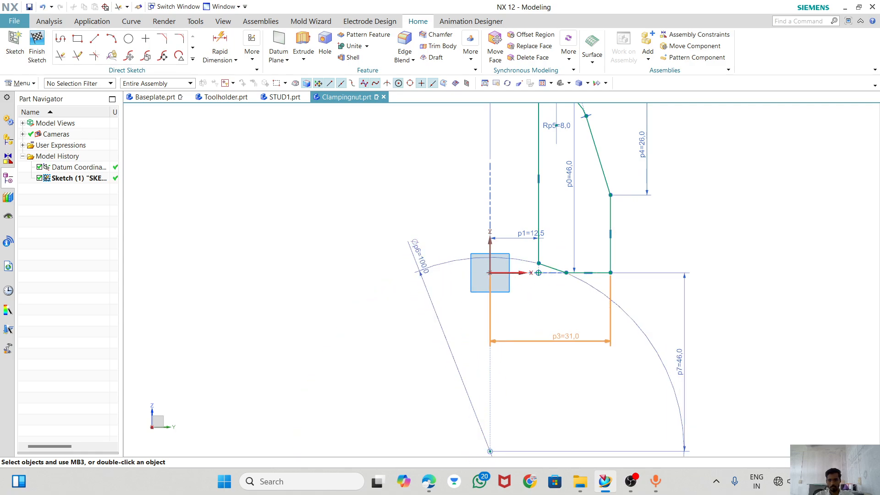
scroll(488, 355, down, 2)
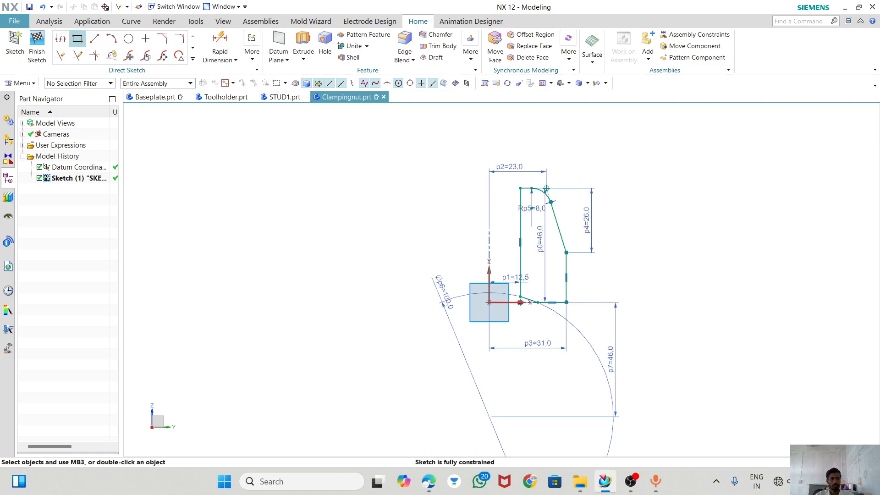
Finish the sketch and select the closed nut profile as the section for a Revolve.
click(37, 46)
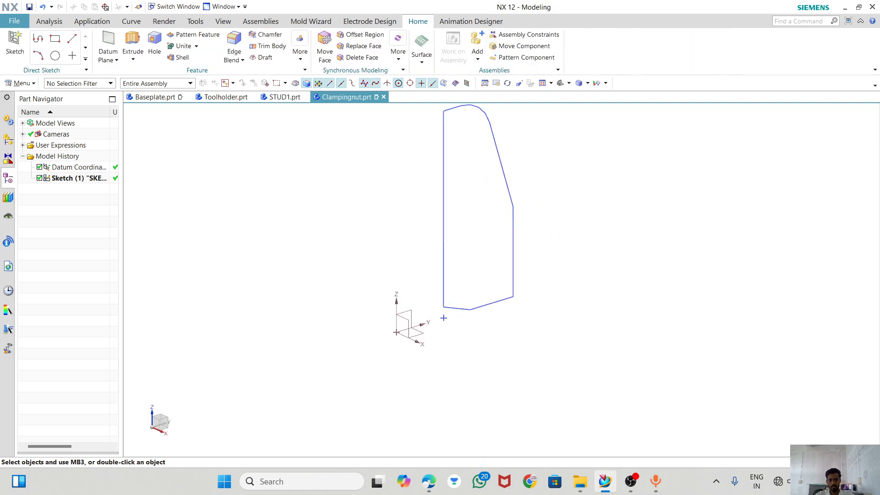
scroll(443, 317, up, 4)
click(133, 59)
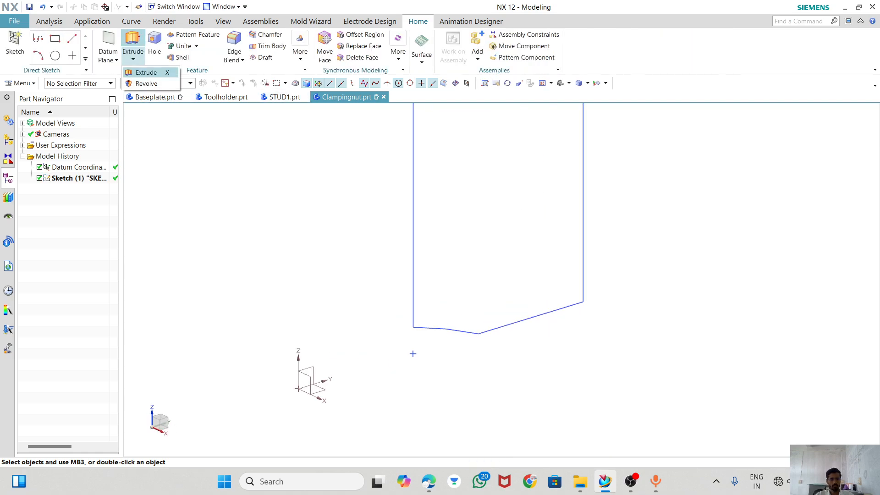
click(143, 84)
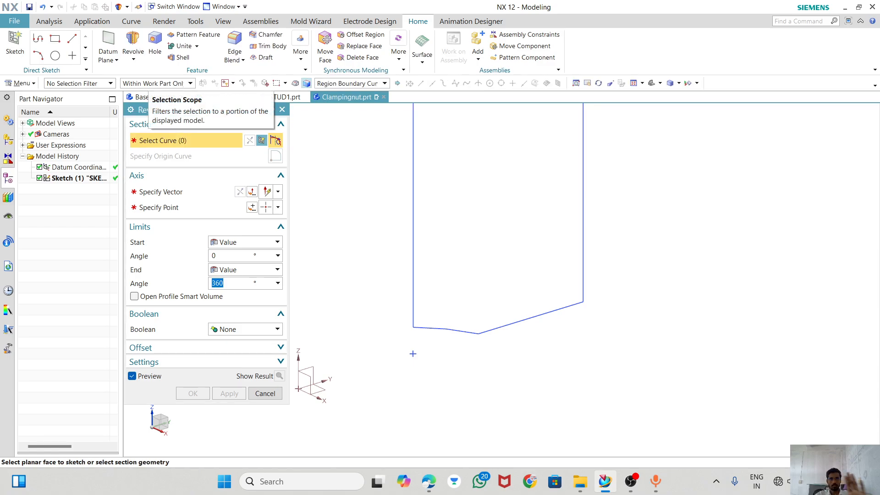
click(412, 353)
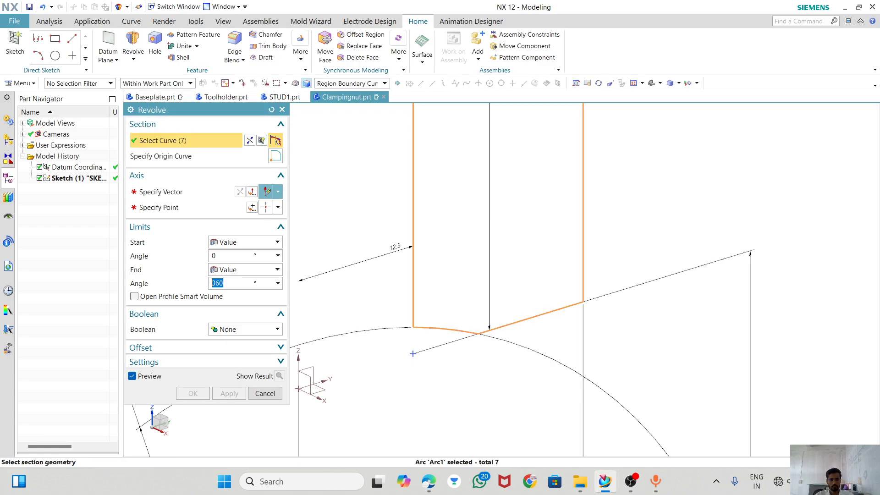
scroll(541, 271, down, 7)
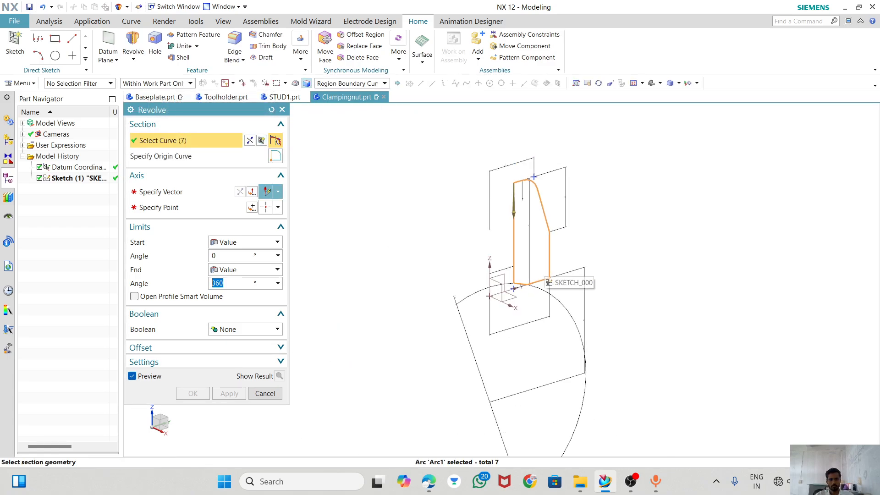
Specify the datum Z axis as the revolve axis and create the nut body through 360 degrees.
click(182, 192)
scroll(501, 285, up, 3)
scroll(498, 287, up, 1)
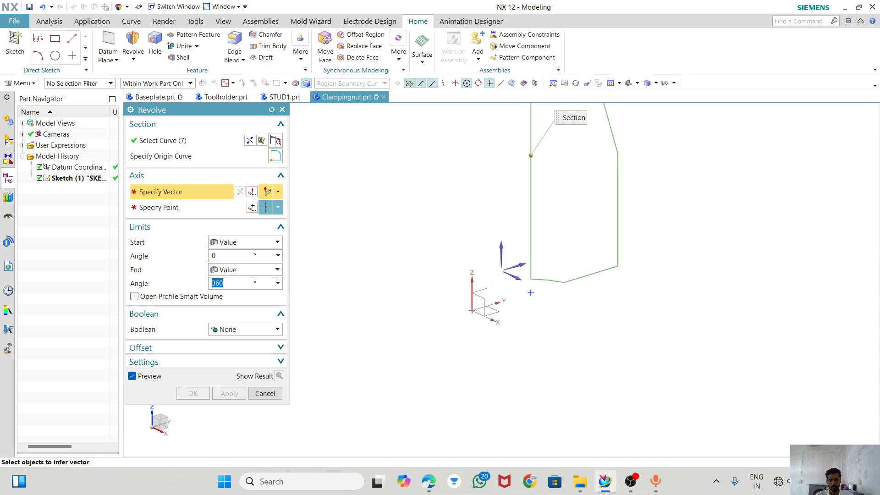
click(474, 278)
scroll(585, 307, down, 3)
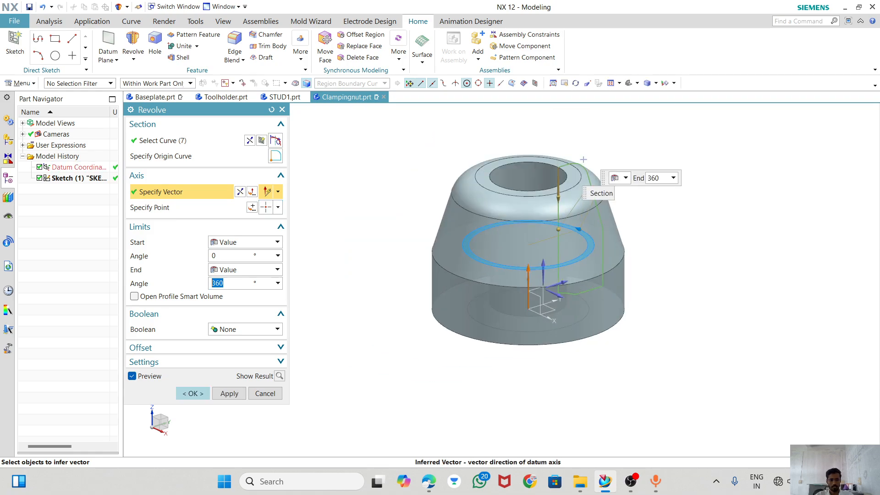
middle_click(583, 159)
View the revolved nut from the side and set its display style to Shaded with Edges.
middle_drag(583, 160, 605, 145)
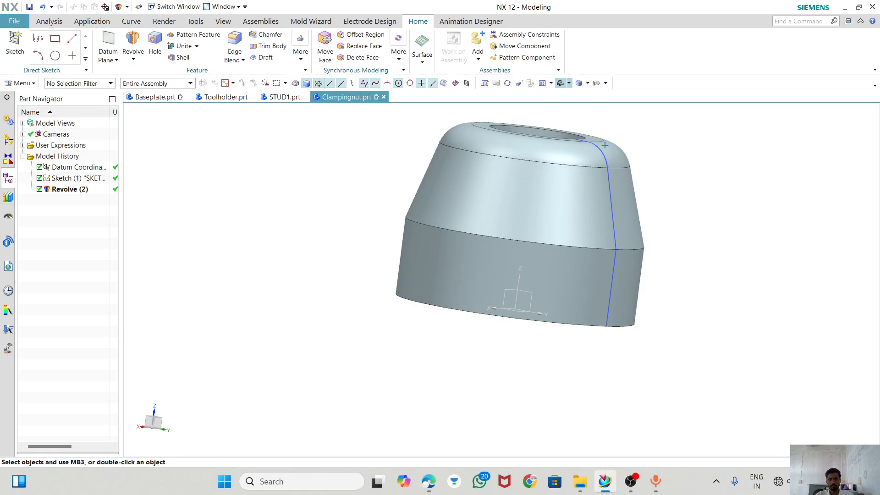
click(588, 83)
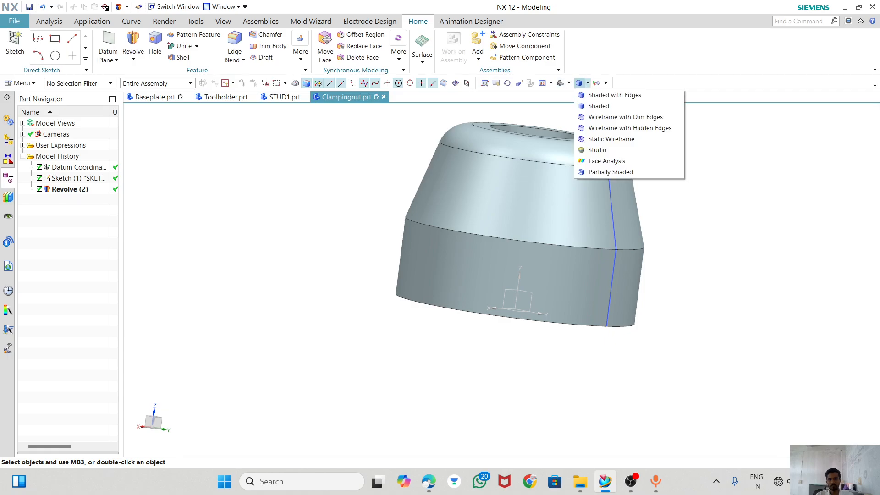
click(614, 95)
key(alt+Tab)
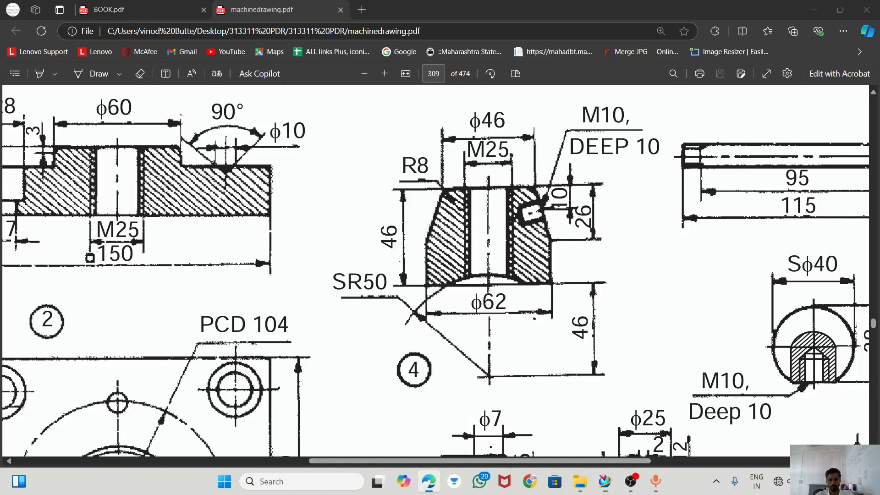
key(alt+Tab)
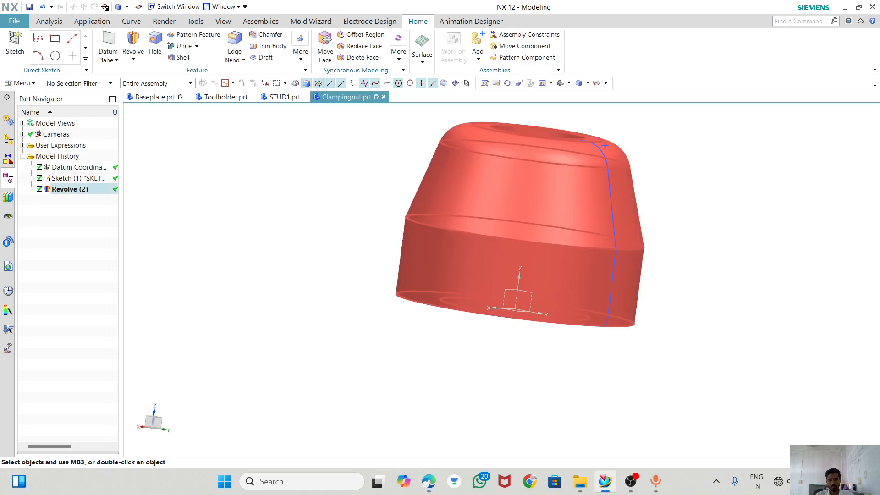
middle_drag(572, 183, 598, 178)
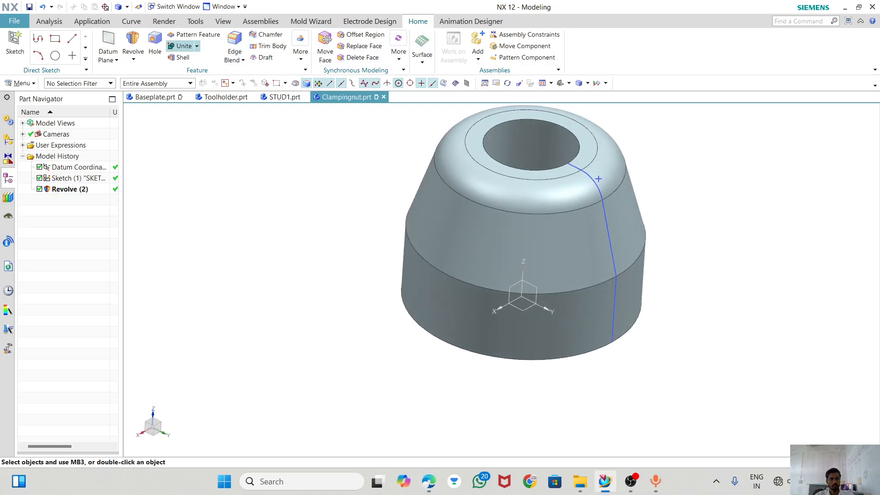
click(300, 45)
click(313, 84)
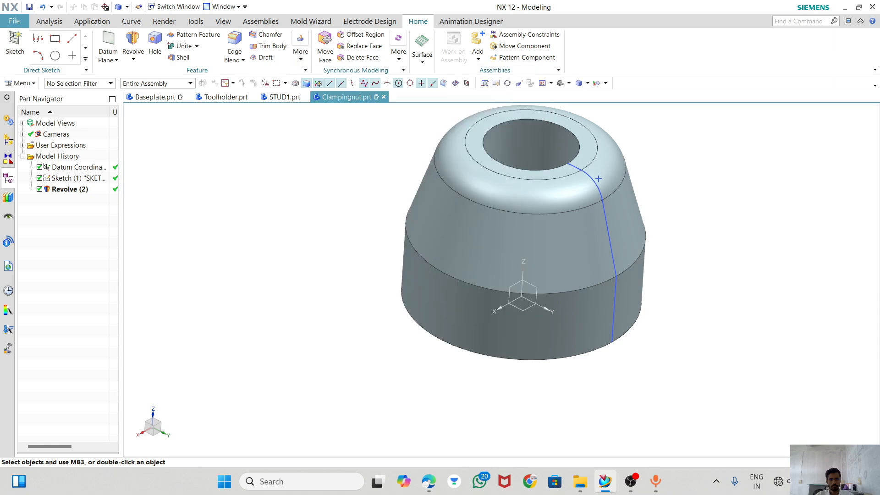
click(531, 147)
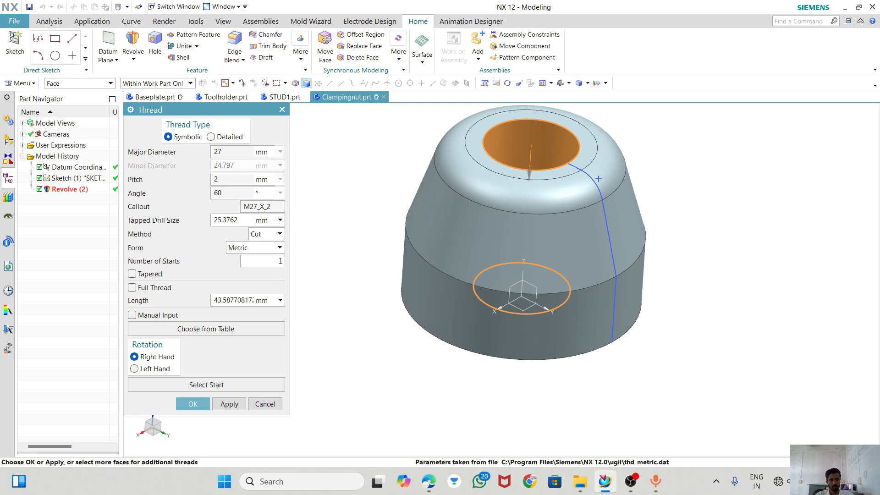
key(Escape)
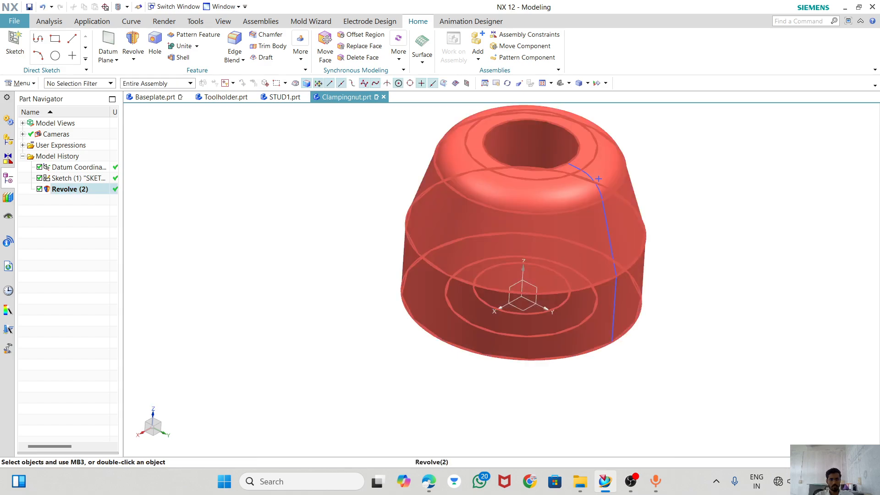
Reopen the nut's sketch to review its bore and profile dimensions, finish it, and compare with part 4 in the machine drawing.
click(60, 178)
double_click(59, 178)
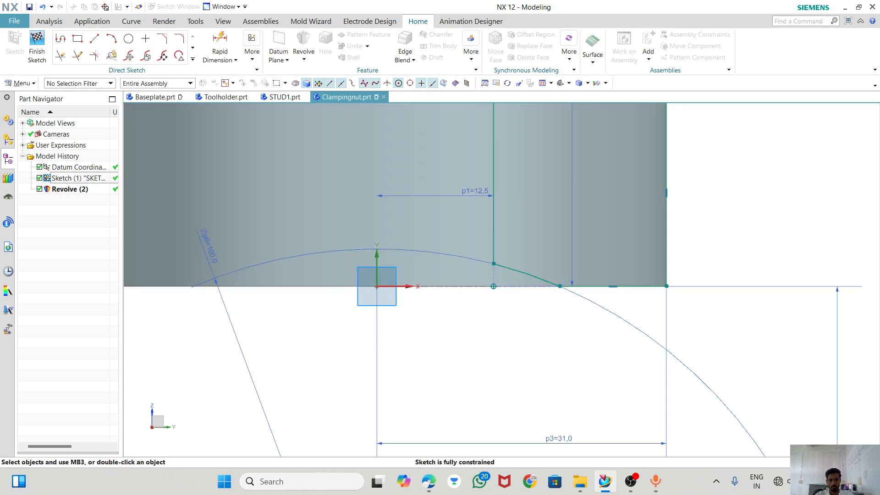
scroll(444, 304, down, 3)
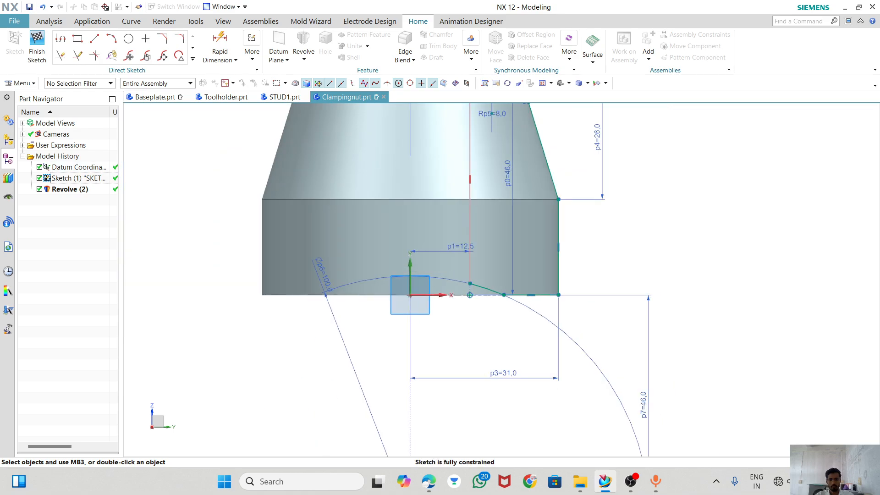
scroll(428, 200, down, 2)
scroll(428, 112, up, 5)
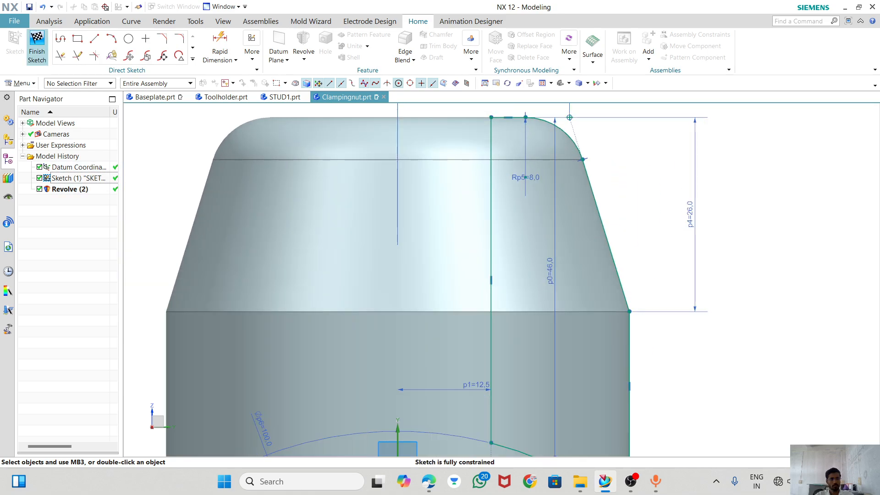
click(36, 46)
key(alt+Tab)
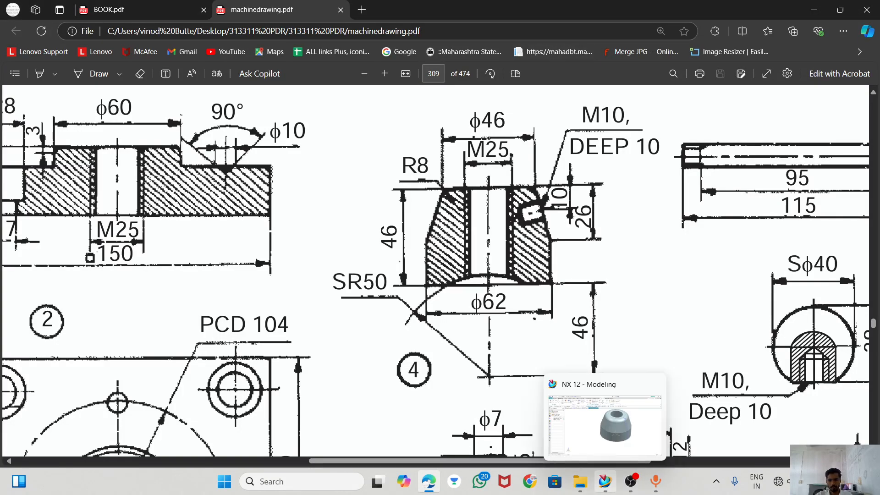
click(605, 481)
Add a right-hand symbolic M27 x 2 metric thread to the nut's central bore, using the Cut method.
click(301, 45)
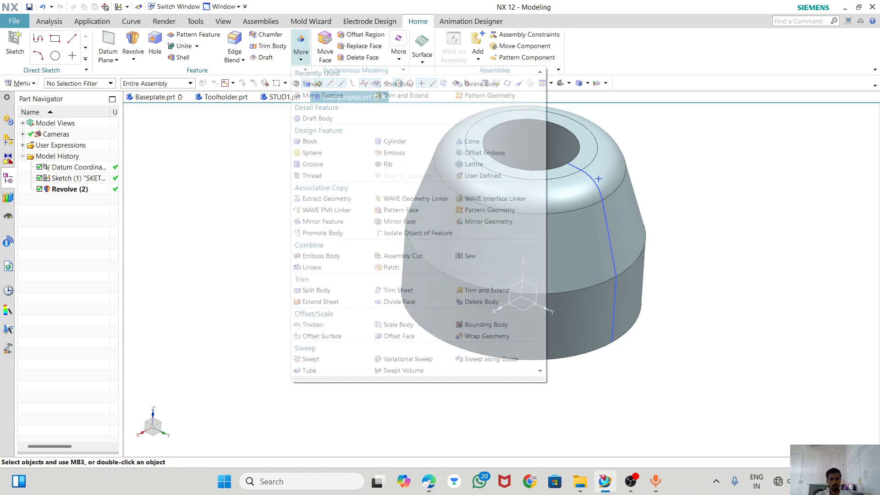
click(316, 84)
click(598, 179)
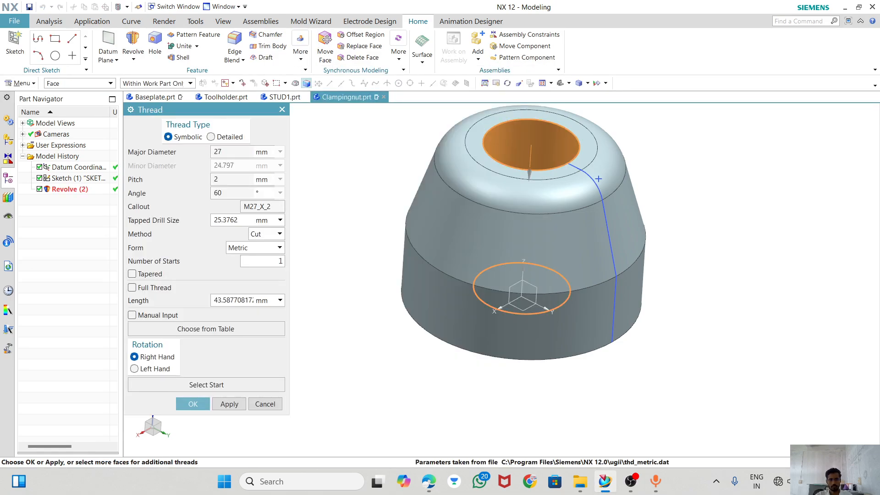
middle_click(599, 178)
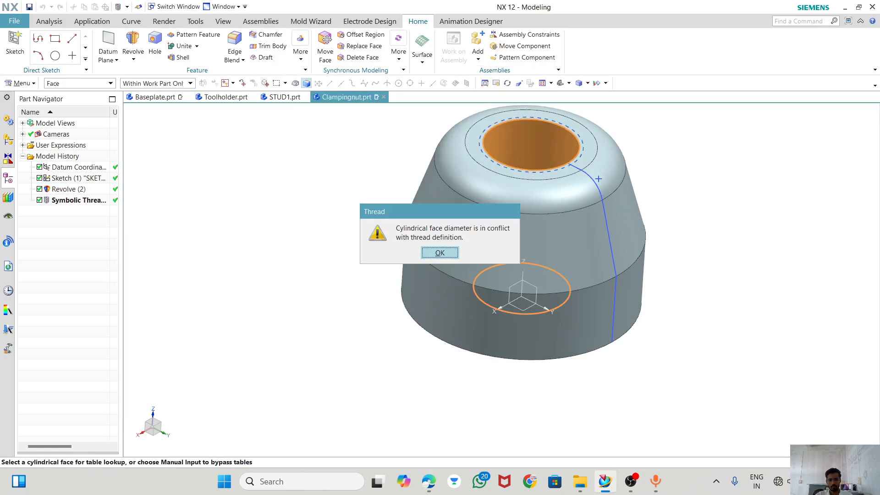
key(Return)
Open the symbolic thread's feature parameters to review its definition and close them without changes.
double_click(81, 200)
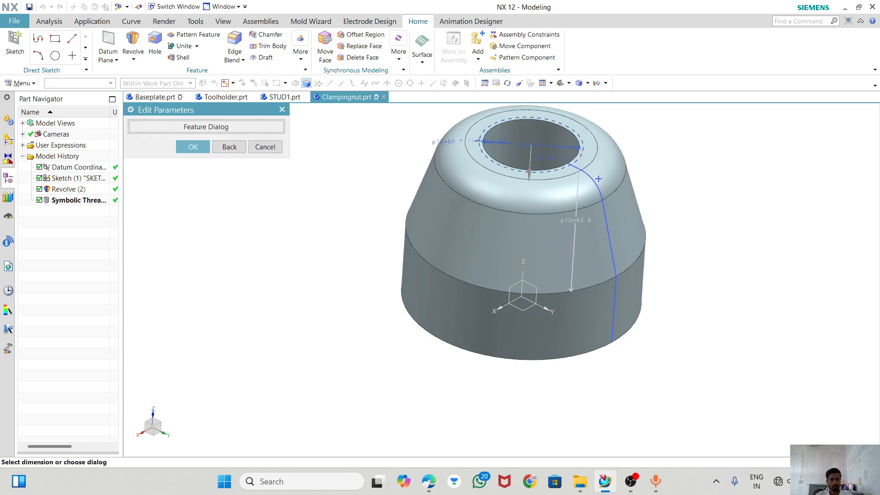
click(206, 126)
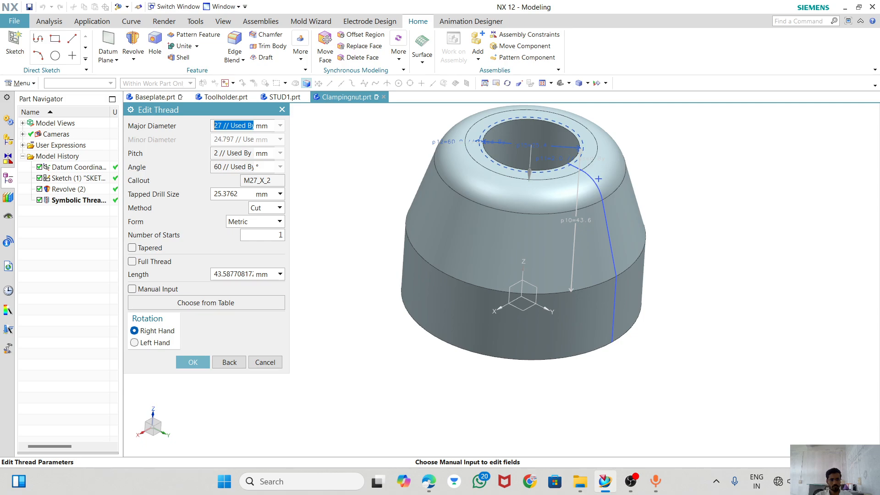
key(Return)
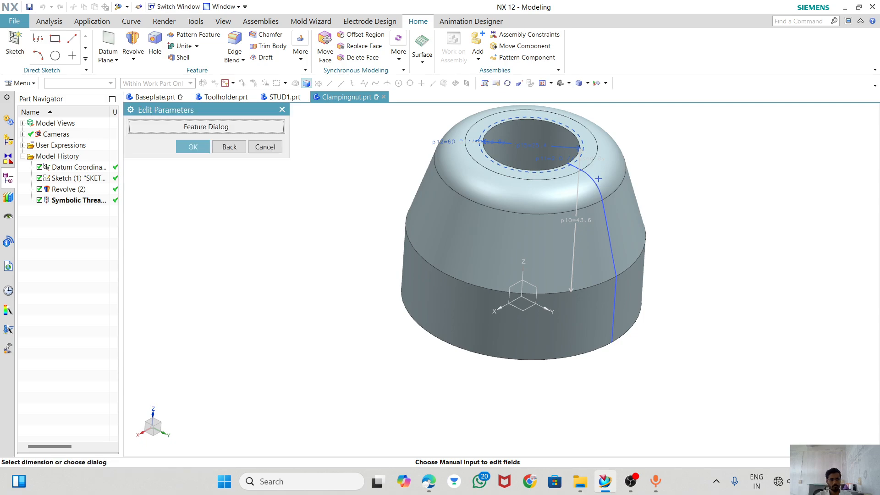
key(Return)
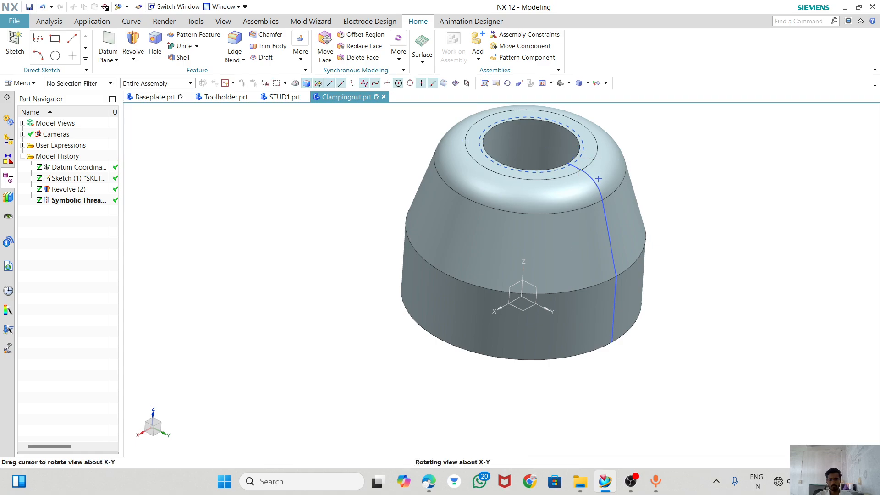
Check the nut against part 4 in the machine drawing PDF and save the clamping nut part file in NX.
middle_drag(598, 178, 615, 133)
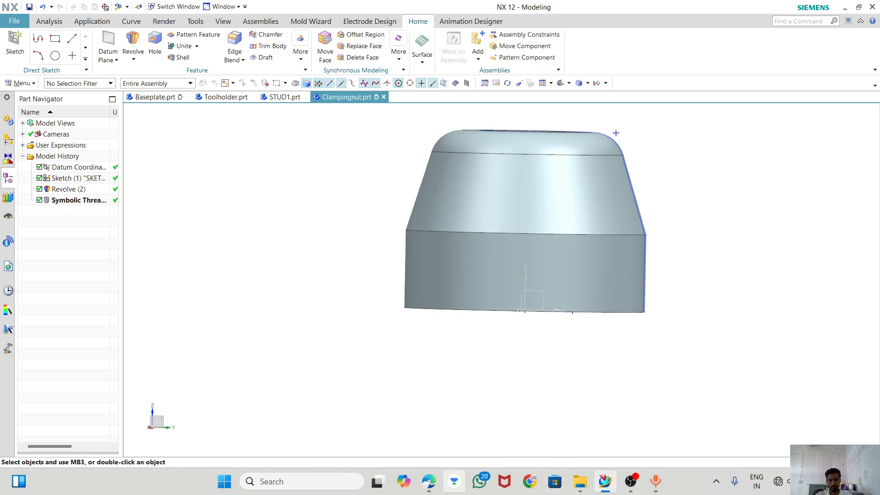
mouse_move(630, 481)
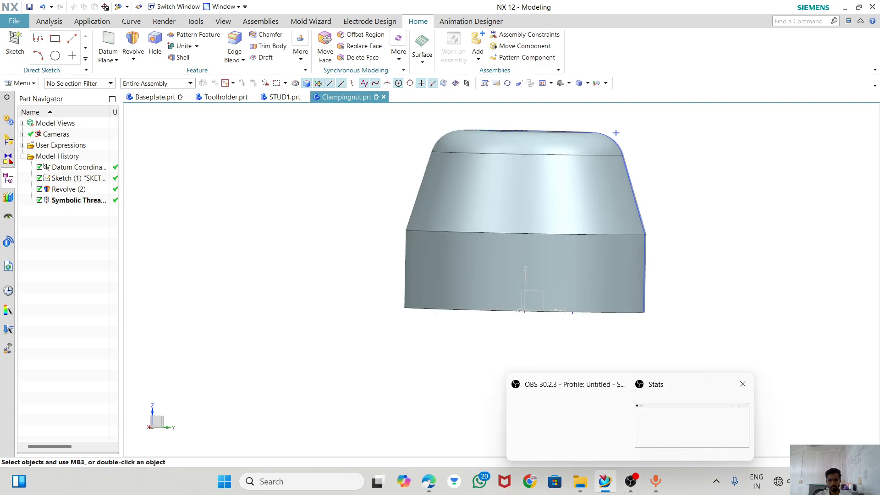
click(428, 481)
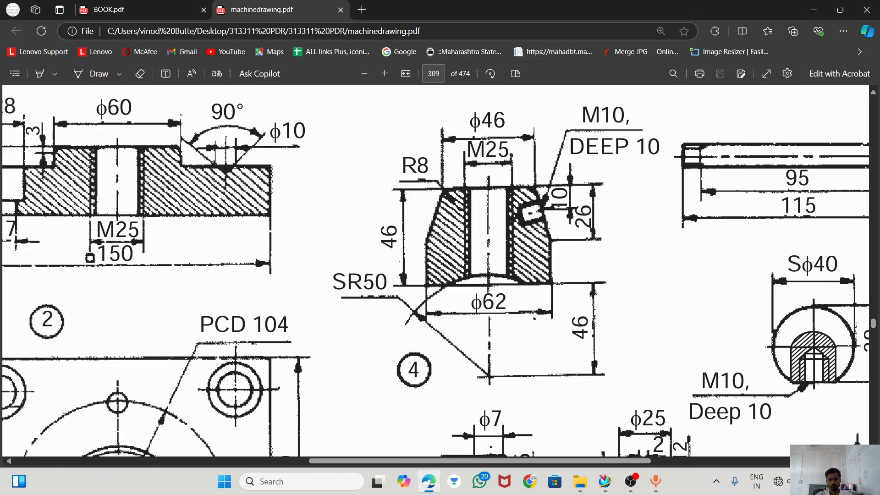
click(604, 481)
mouse_move(615, 132)
middle_down()
mouse_move(587, 136)
mouse_move(613, 147)
mouse_move(614, 129)
middle_up()
click(29, 7)
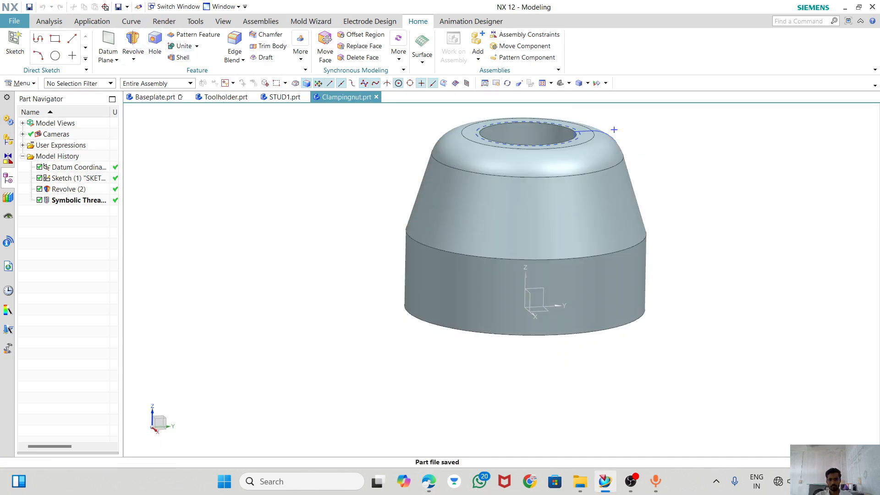
click(631, 482)
click(566, 424)
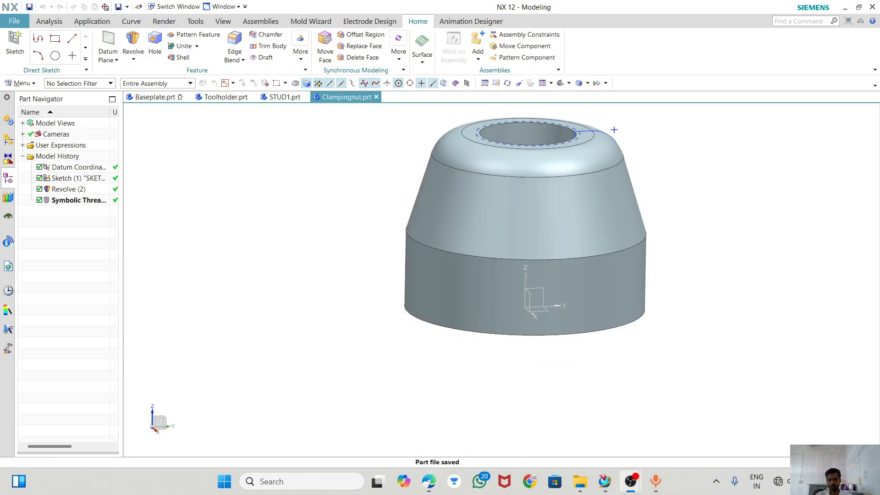